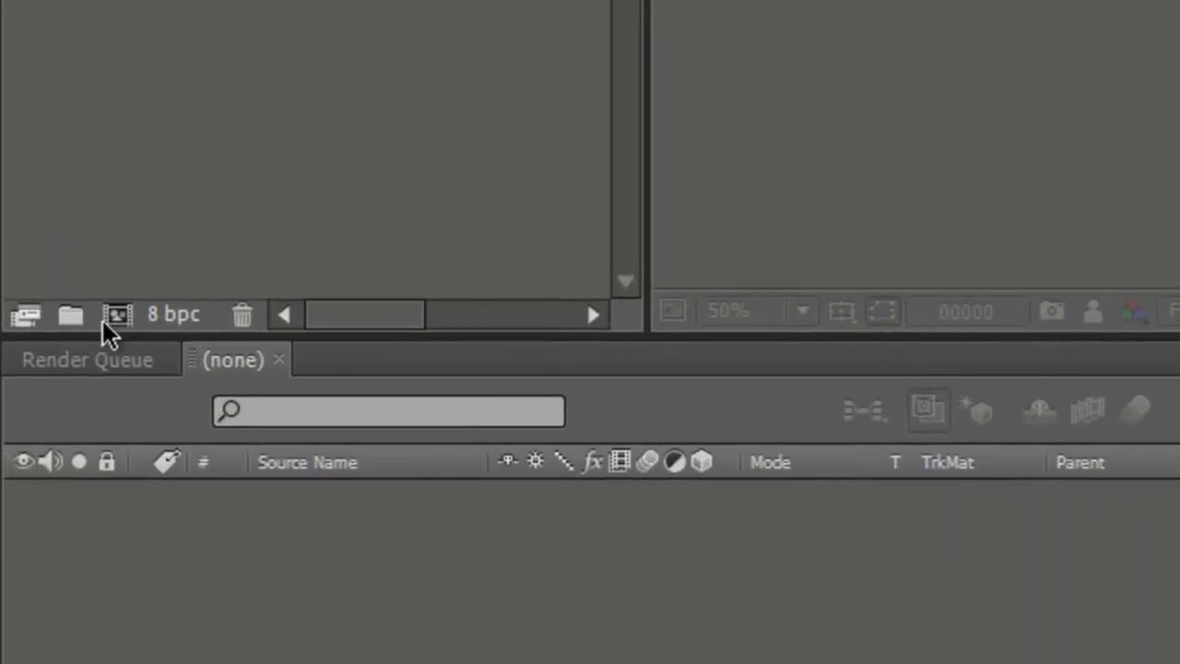
# Step: Create a new 1280x720, 25 fps composition with a duration of 500 frames
pyautogui.click(111, 317)
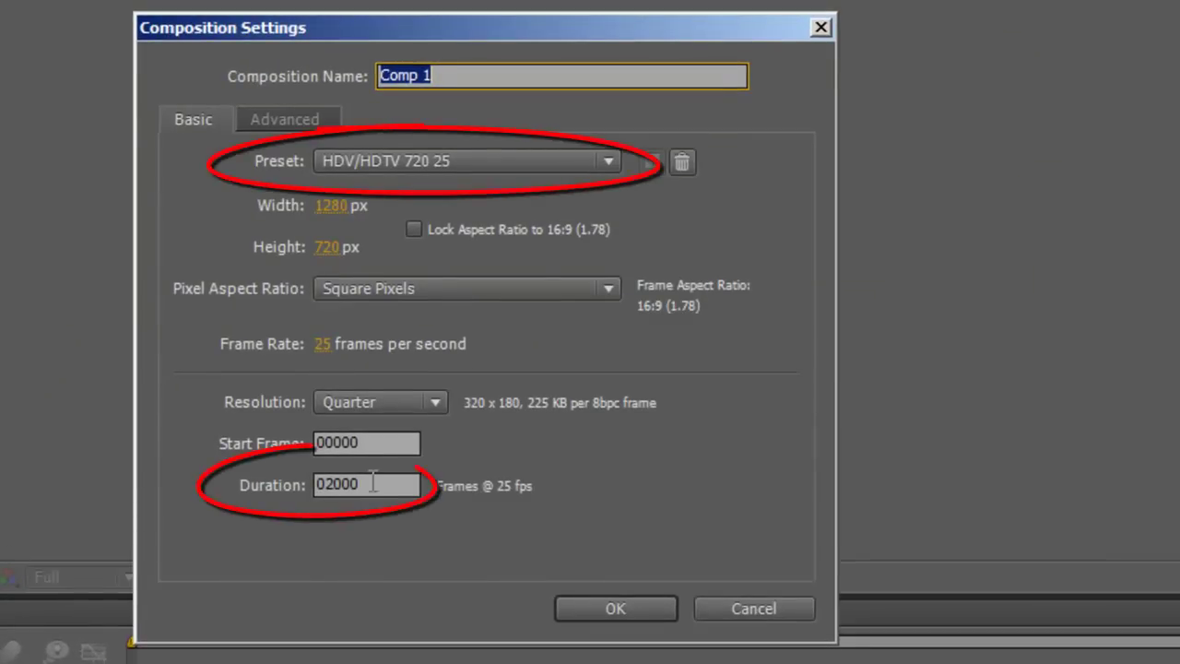
pyautogui.doubleClick(371, 481)
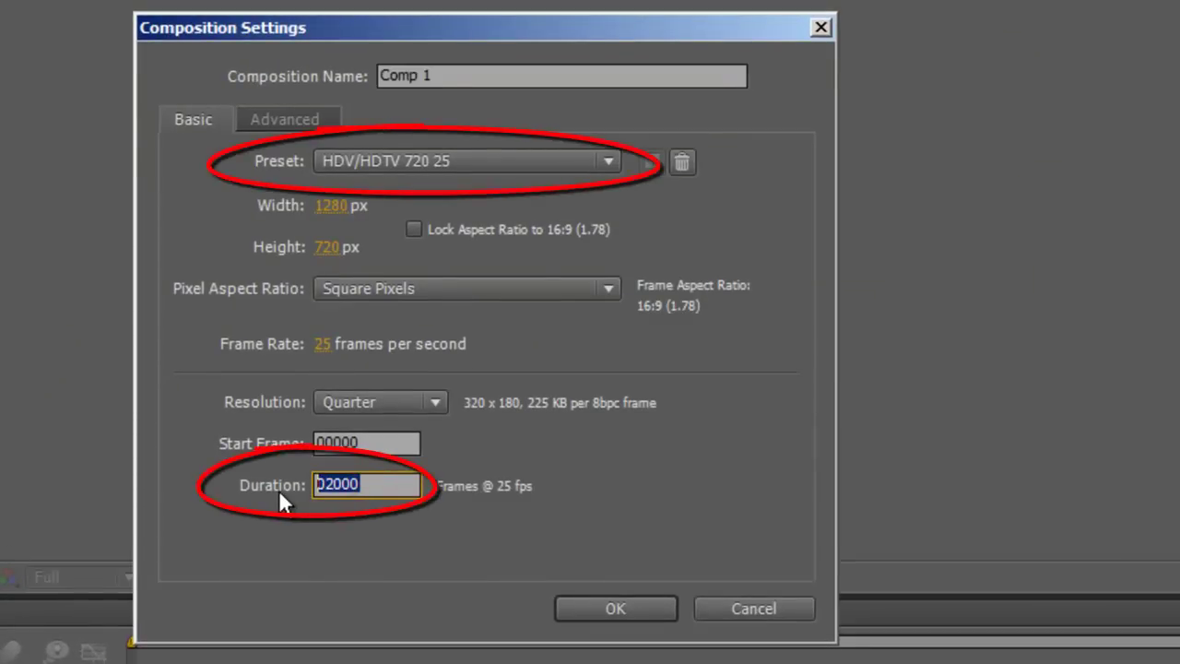
pyautogui.write('500')
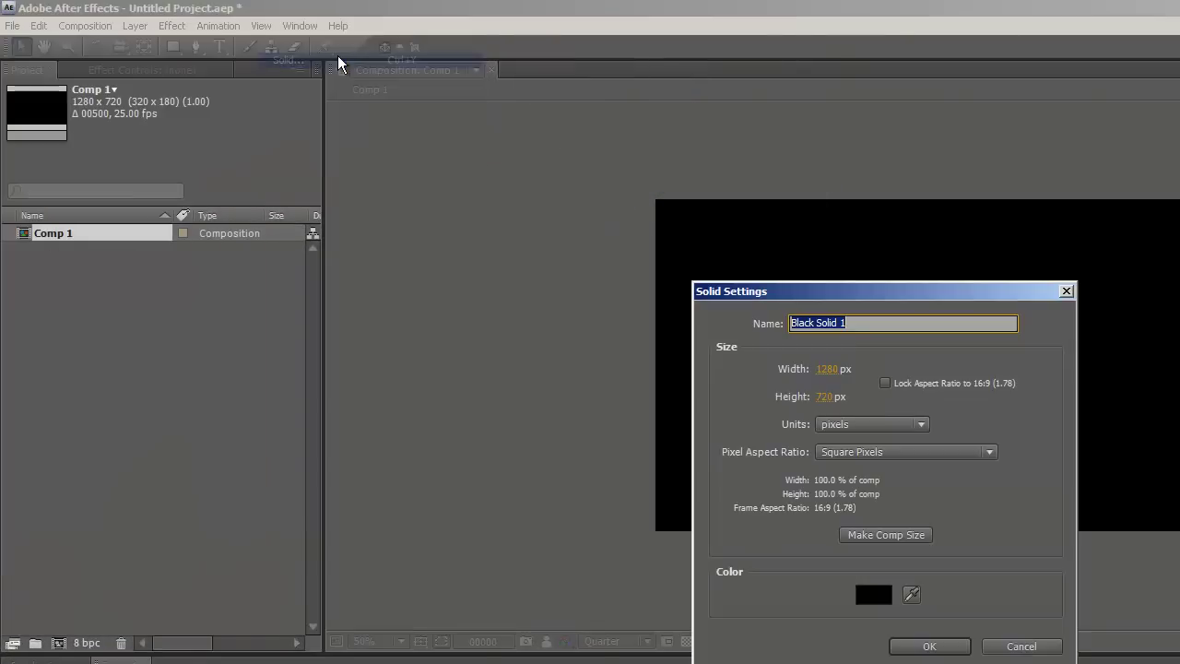
# Step: Start a new full-size solid layer and set its colour to white (FFFFFF)
pyautogui.click(337, 57)
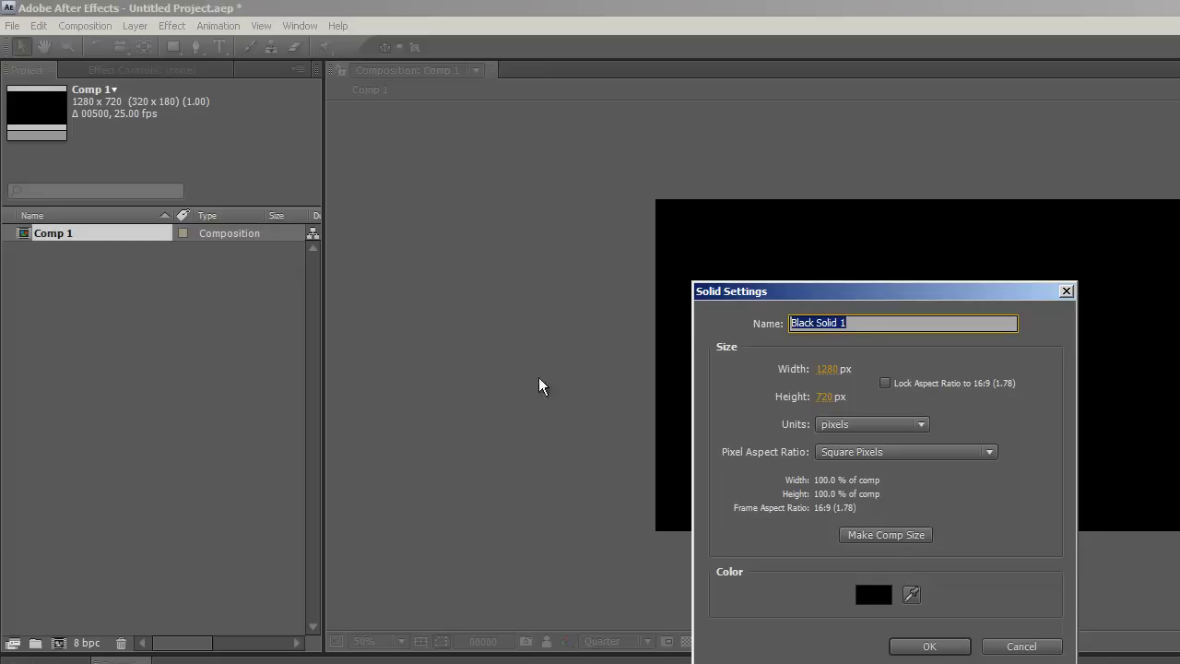
pyautogui.click(880, 600)
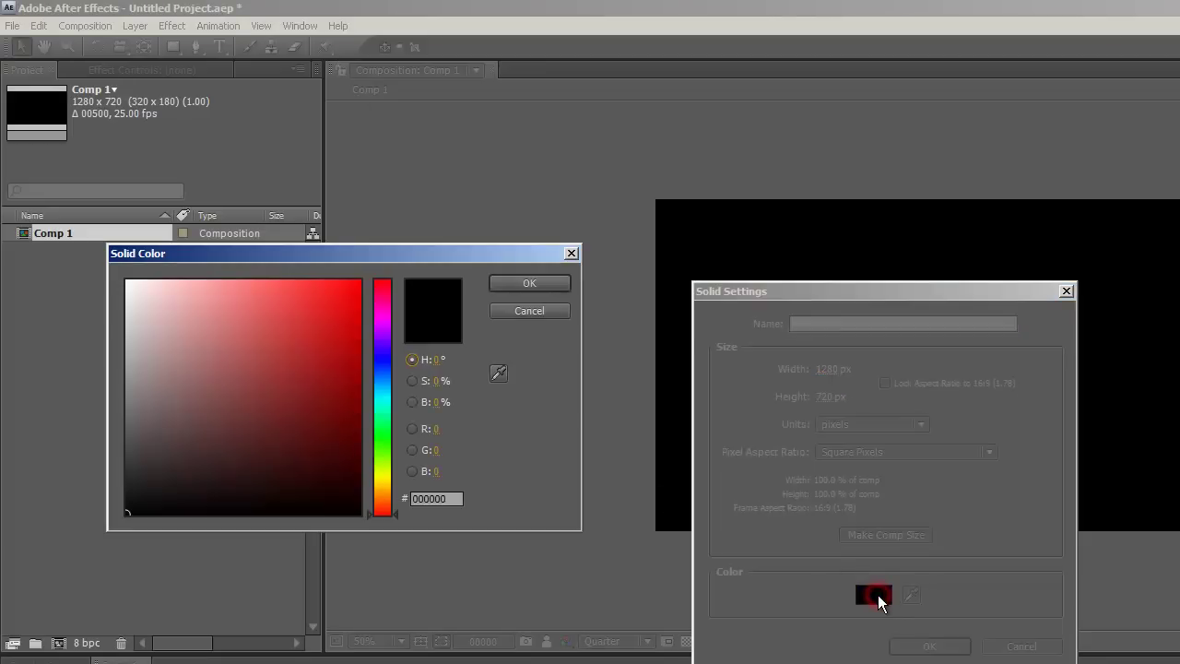
pyautogui.moveTo(306, 378); pyautogui.dragTo(116, 283)
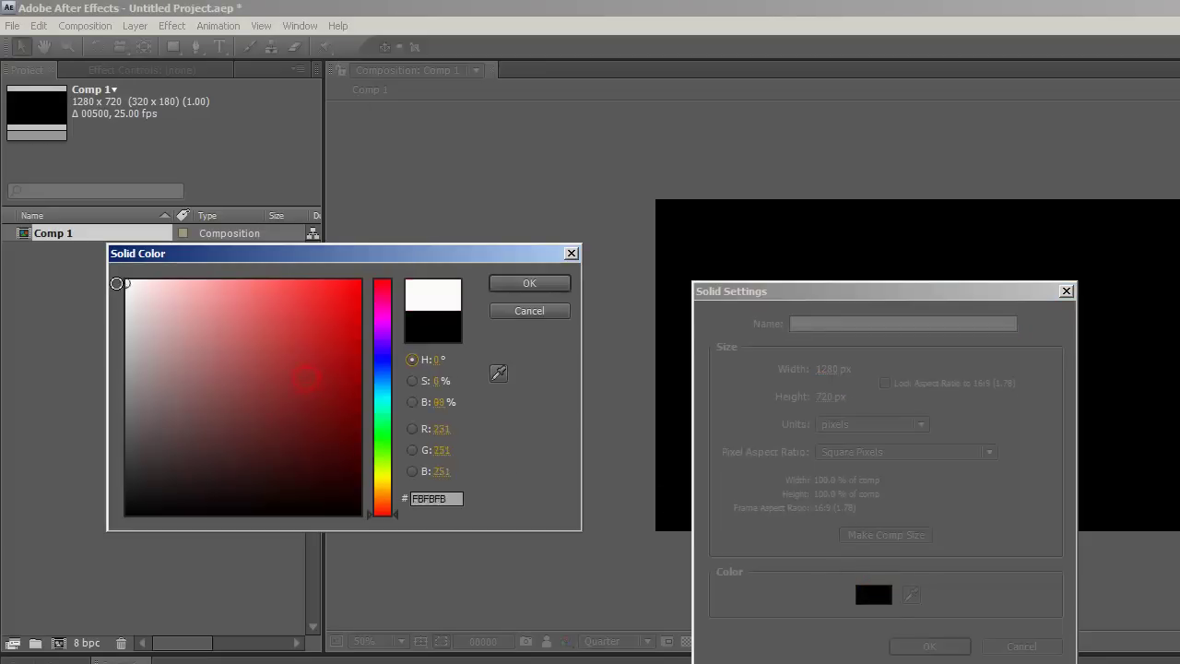
pyautogui.click(517, 283)
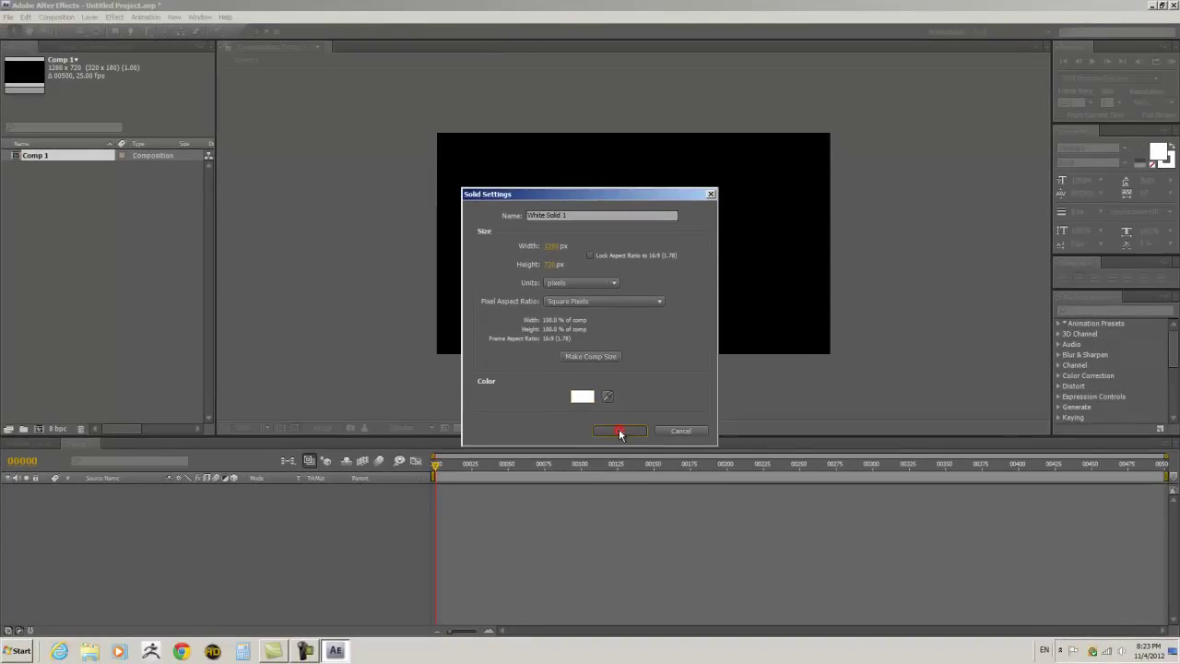
# Step: Add White Solid 1 to the comp and apply Simulation > Particle Playground to it
pyautogui.click(619, 430)
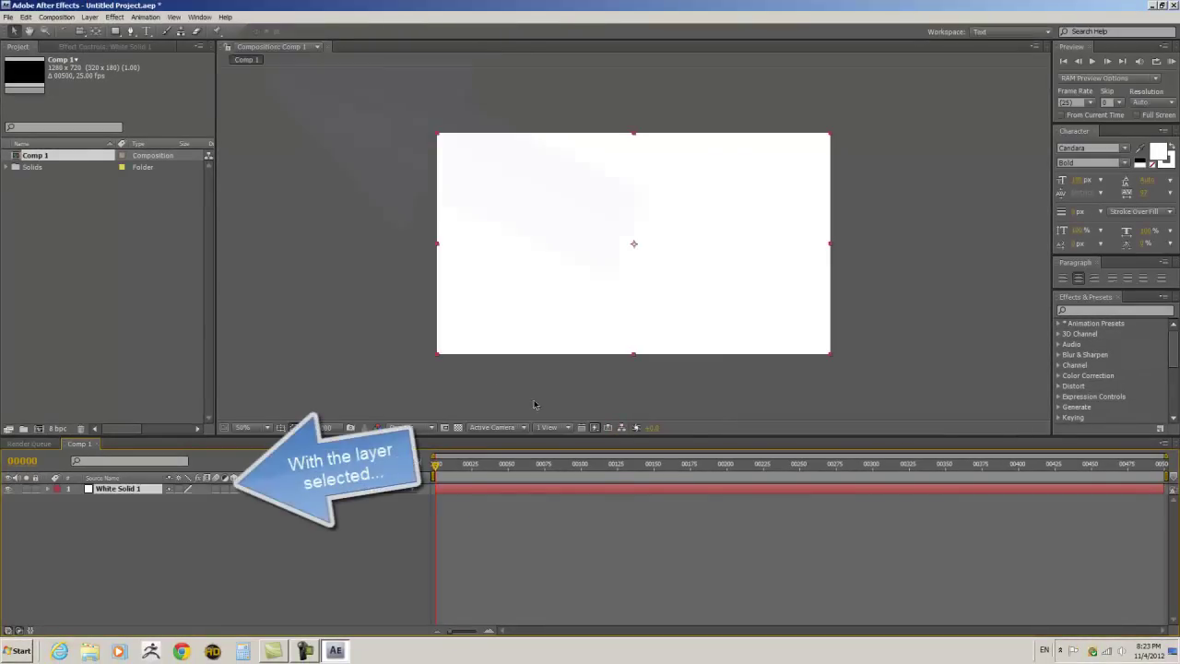
pyautogui.click(113, 17)
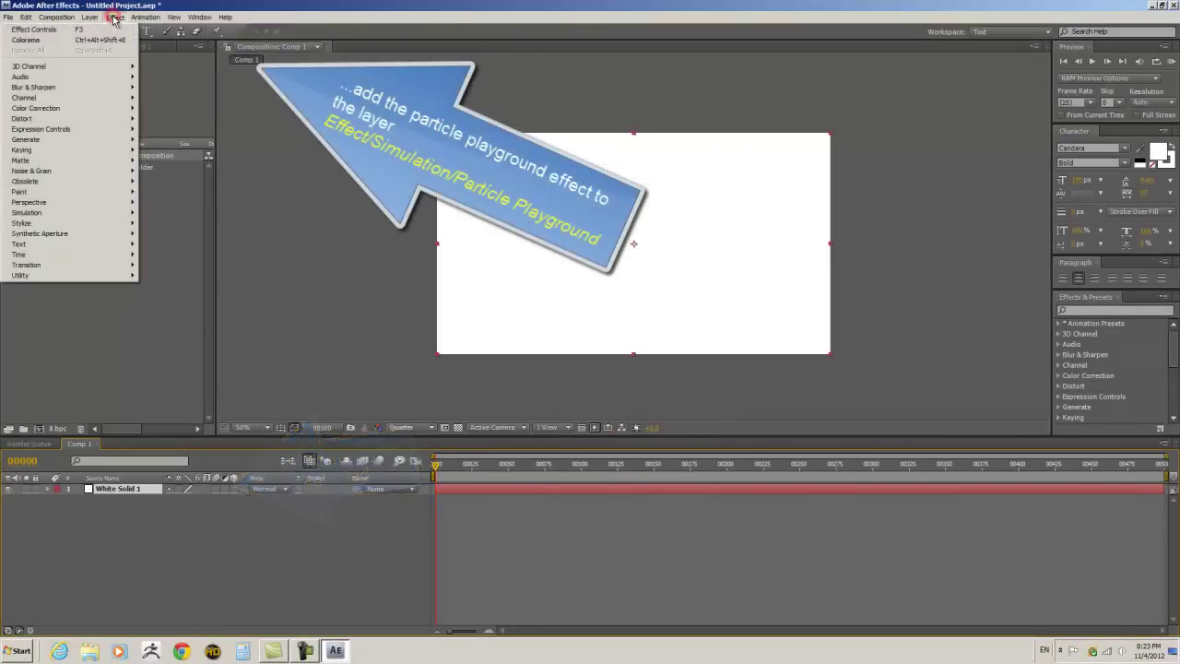
pyautogui.click(53, 214)
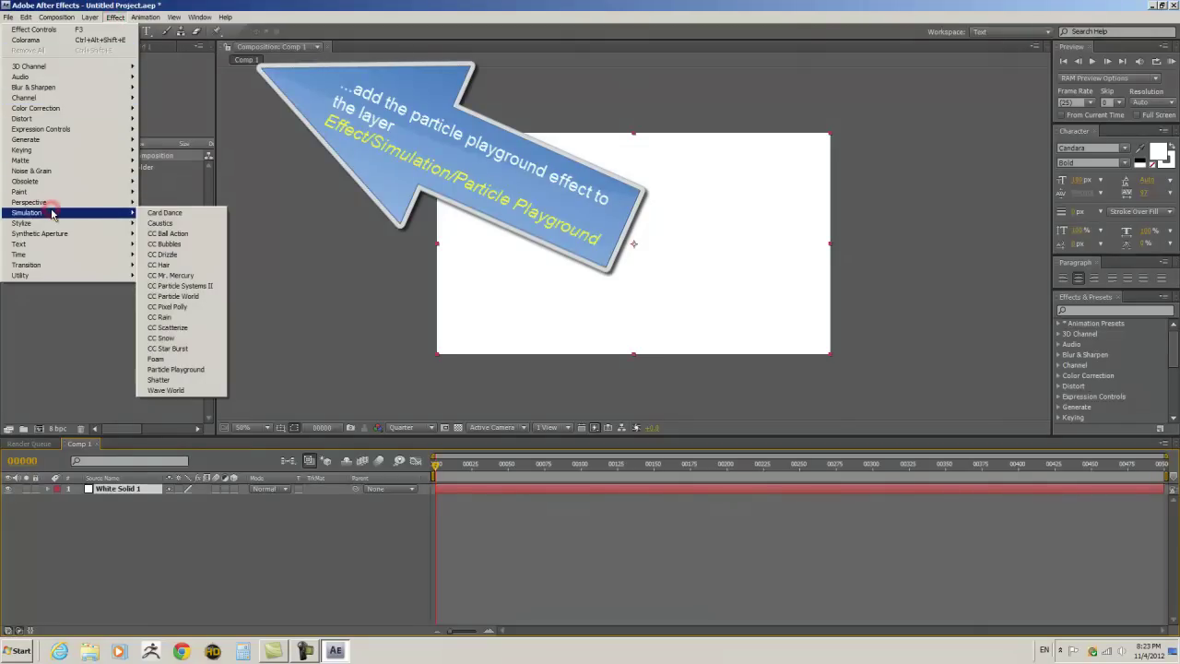
pyautogui.click(182, 370)
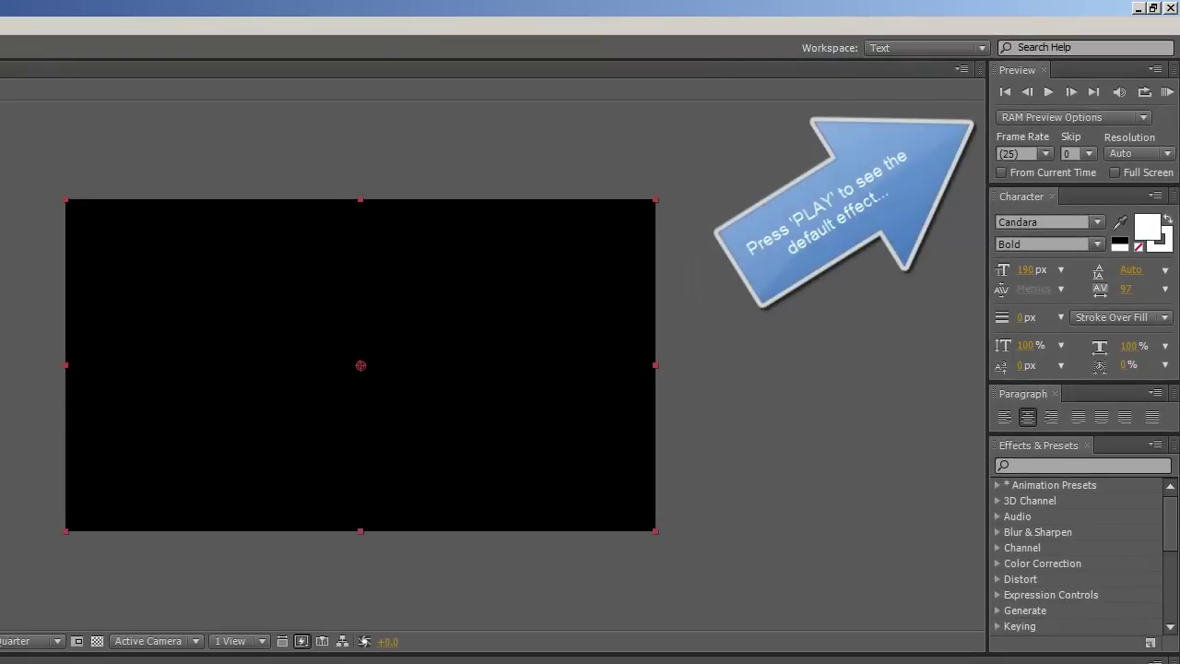
# Step: Preview the default red particle fountain, then stop and rewind to frame 0
pyautogui.click(1050, 92)
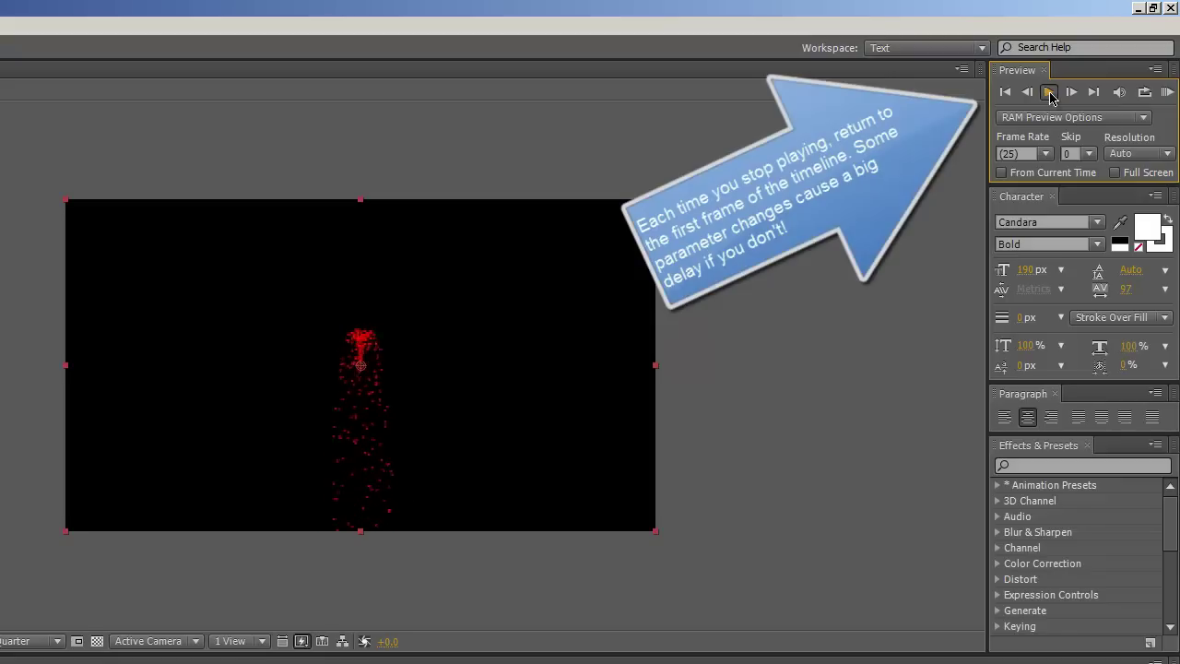
pyautogui.click(1049, 92)
pyautogui.click(1005, 92)
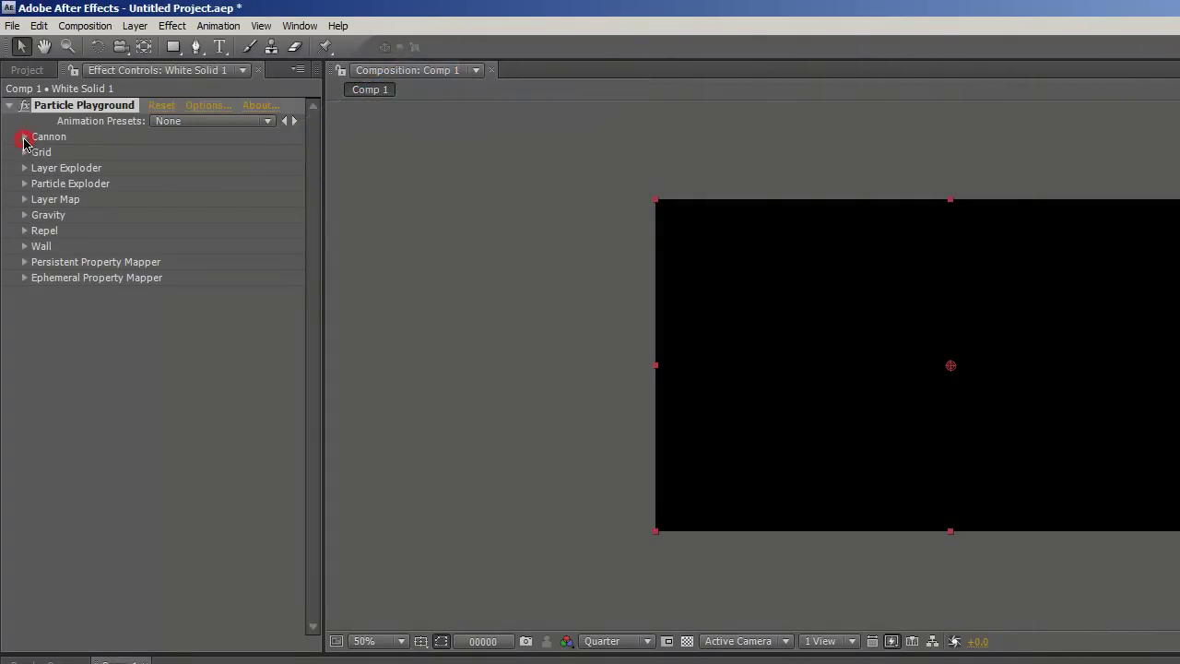
# Step: Change the Cannon particle colour from red to white (FFFFFF) and preview the result
pyautogui.click(24, 138)
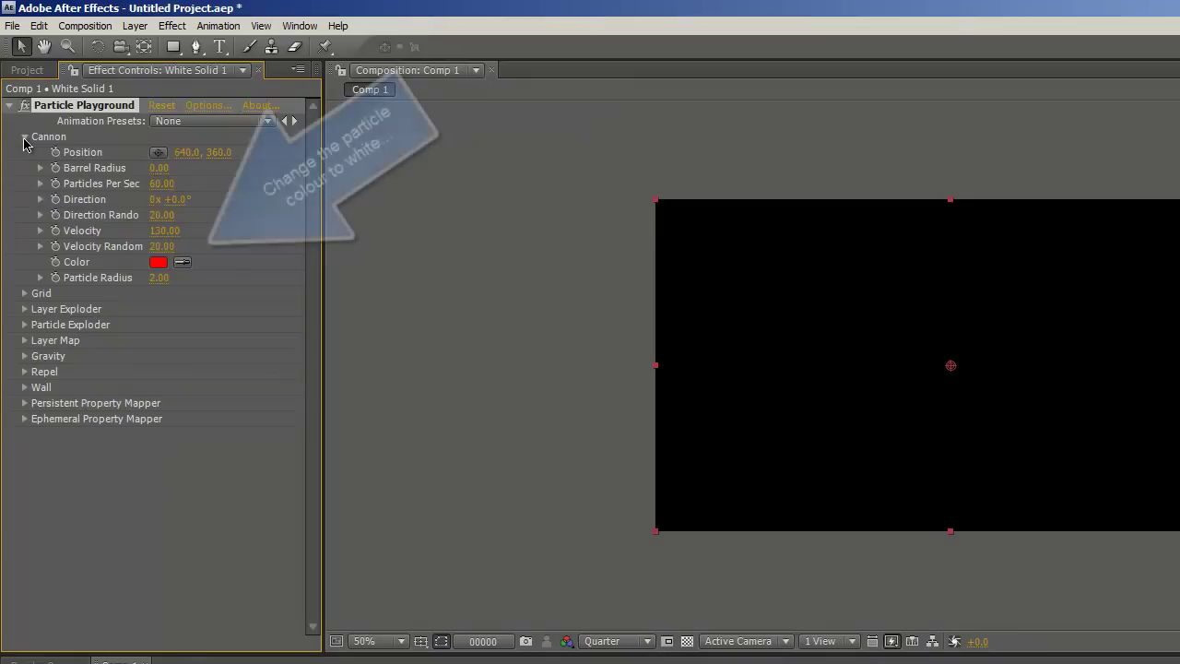
pyautogui.click(159, 265)
pyautogui.moveTo(176, 335); pyautogui.dragTo(126, 280)
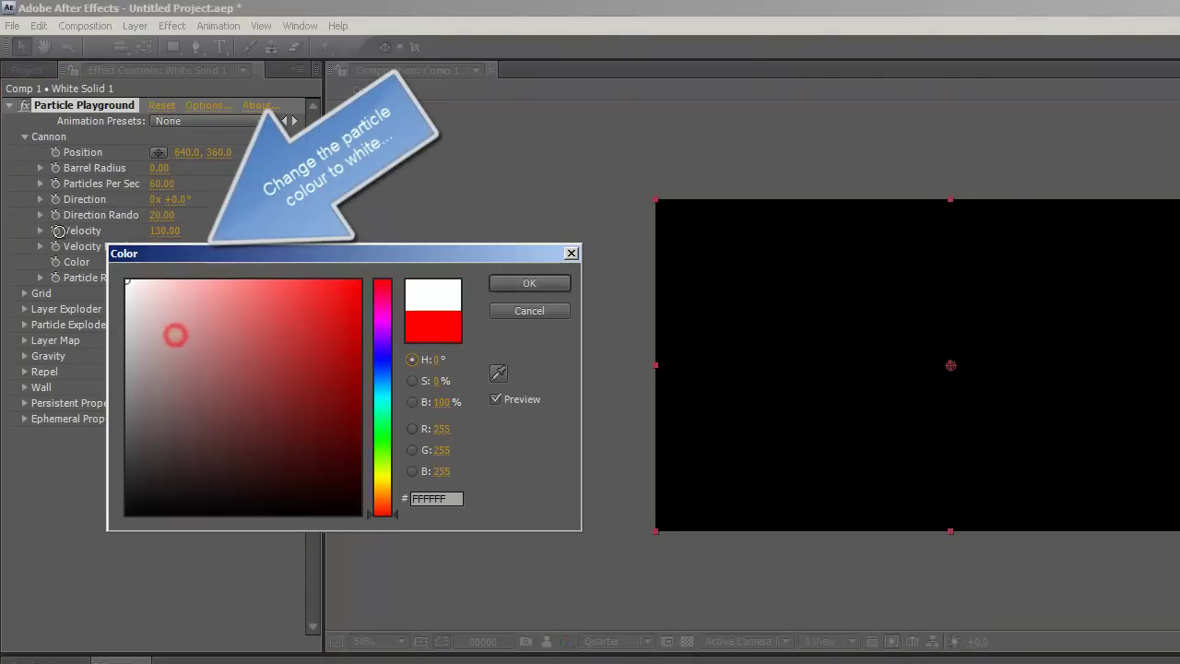
pyautogui.click(529, 284)
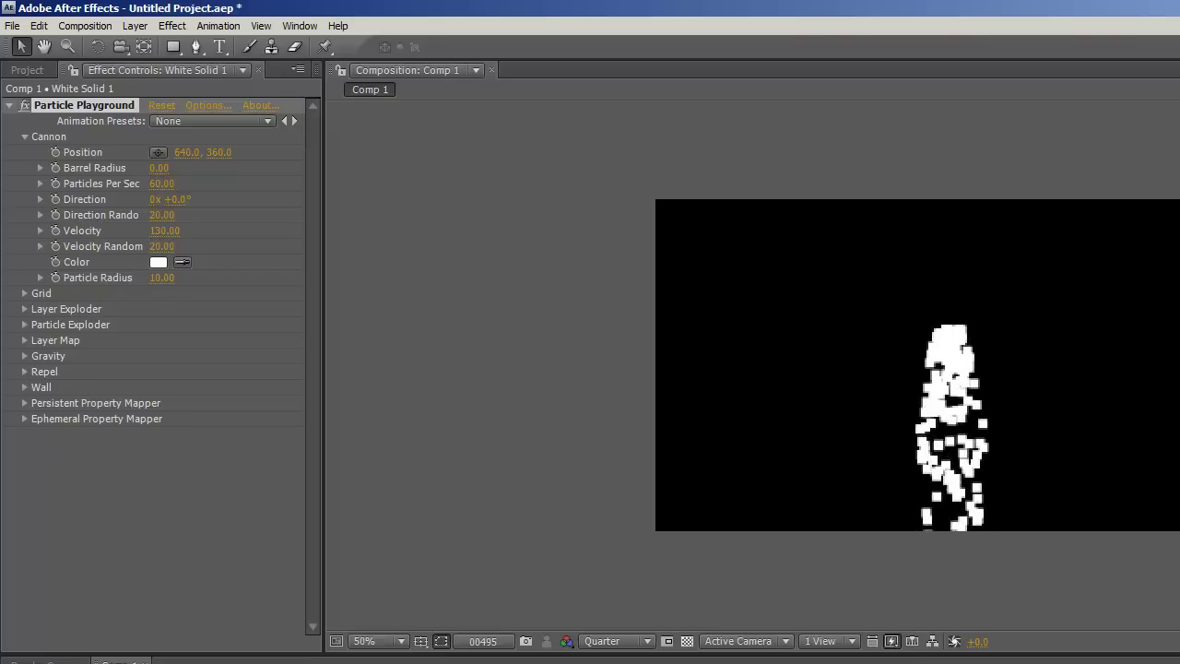
pyautogui.press('space')
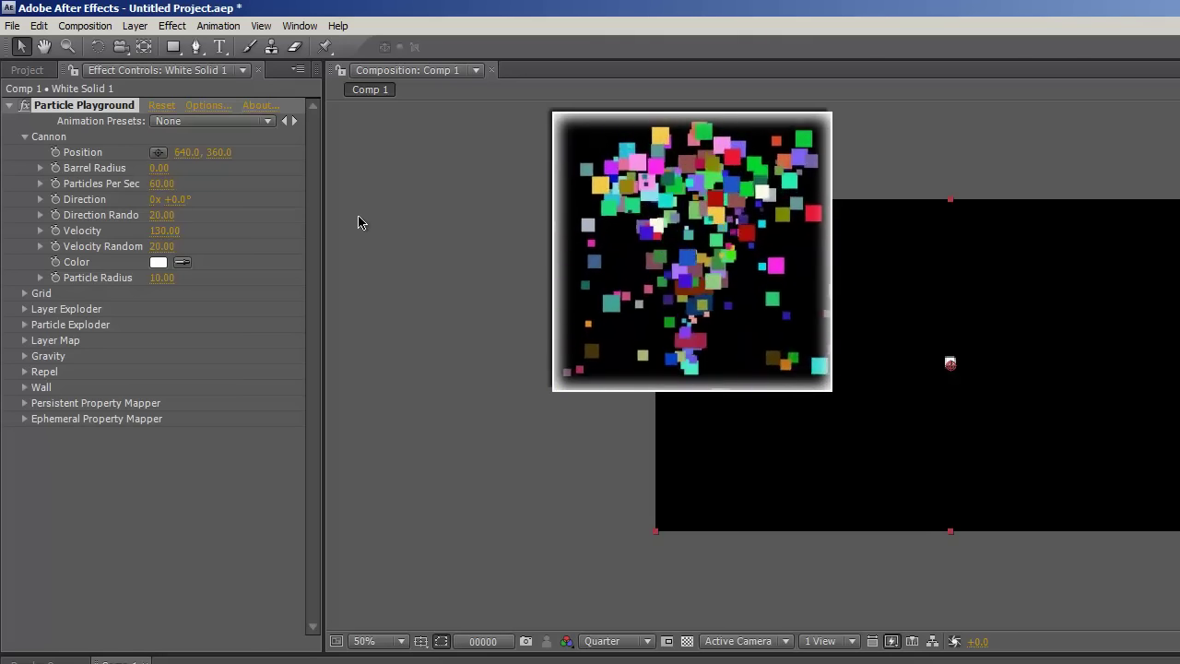
# Step: Place the cannon's emission point at 170, 88 near the top-left and rewind to frame 0
pyautogui.click(157, 152)
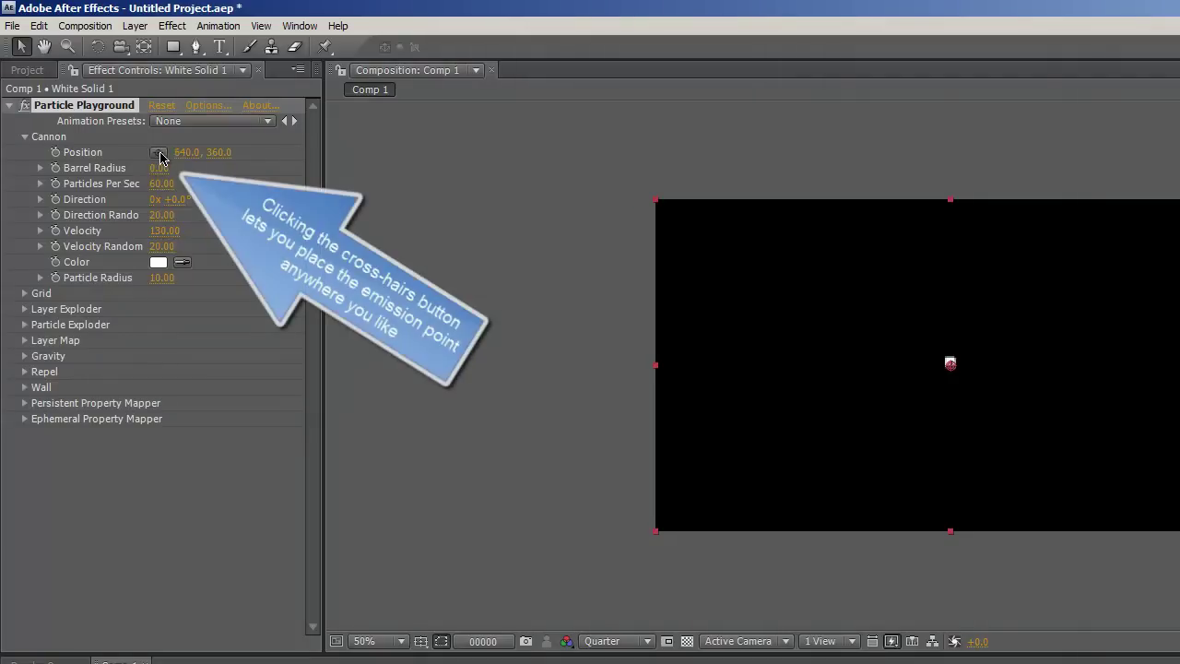
pyautogui.click(734, 240)
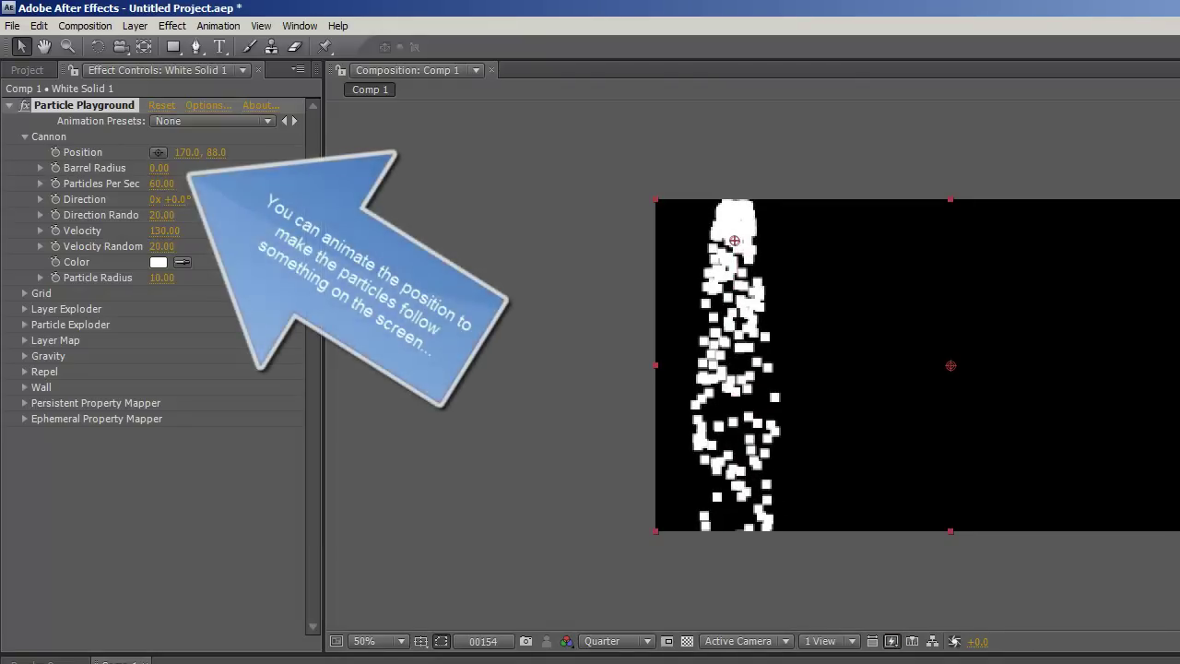
pyautogui.press('Home')
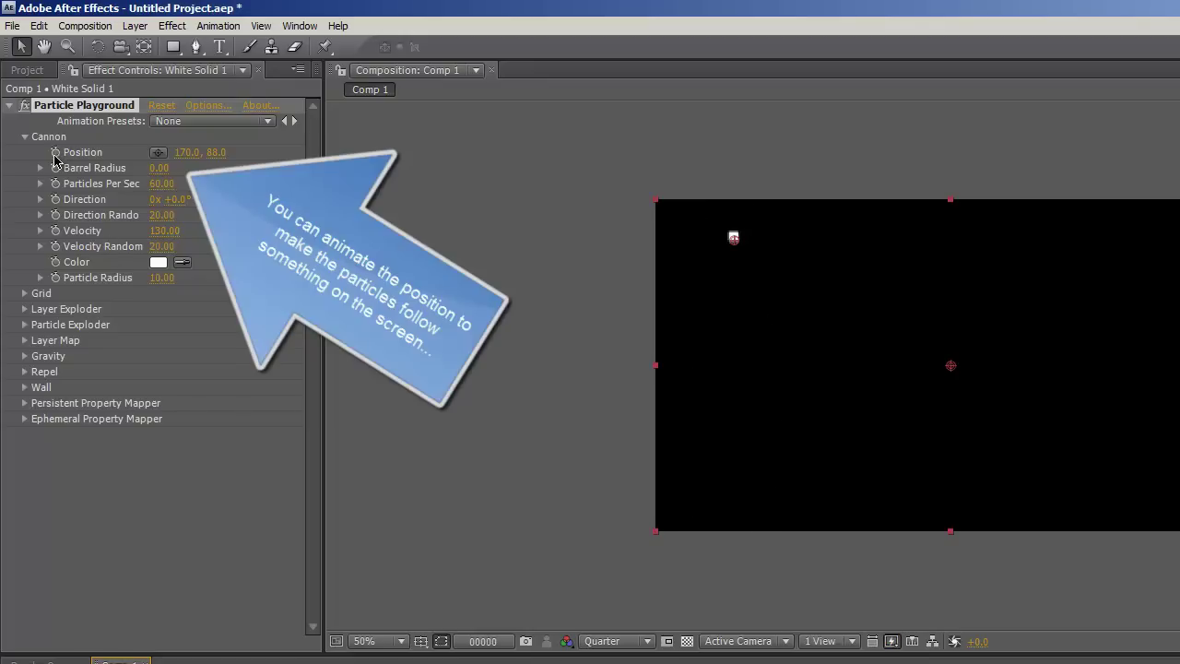
# Step: Keyframe the cannon moving down-left by frame 65, then up-right by frame 179
pyautogui.click(56, 152)
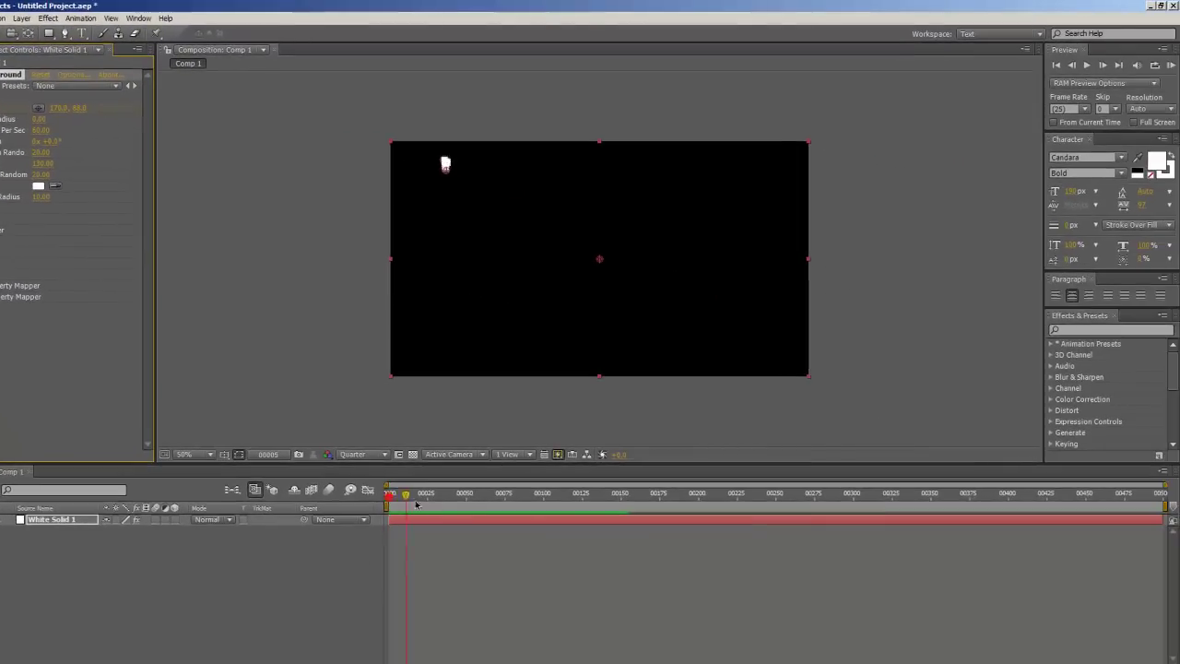
pyautogui.moveTo(416, 505); pyautogui.dragTo(484, 452)
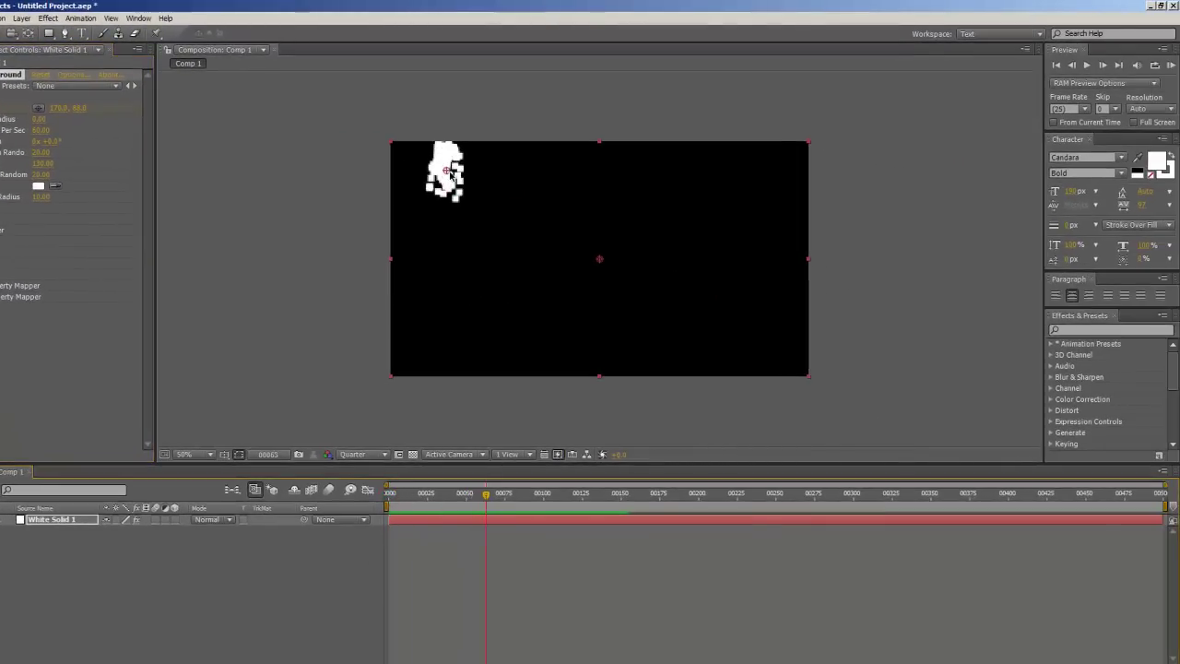
pyautogui.moveTo(450, 172); pyautogui.dragTo(445, 320)
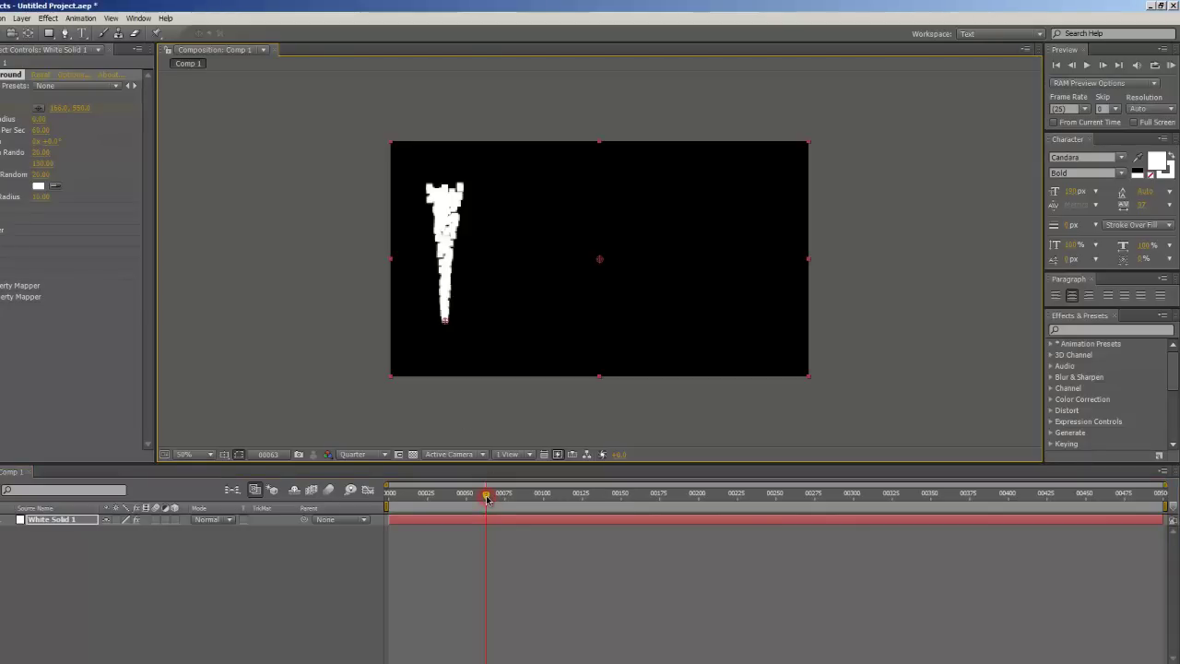
pyautogui.moveTo(496, 500); pyautogui.dragTo(665, 498)
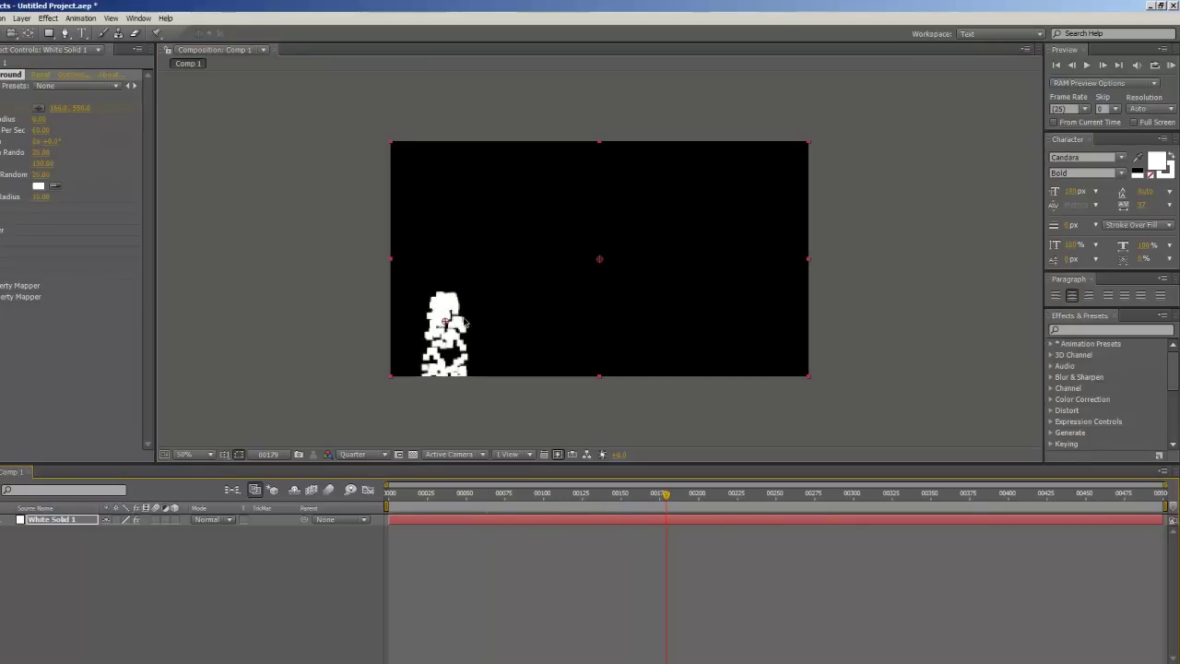
pyautogui.moveTo(444, 323); pyautogui.dragTo(706, 174)
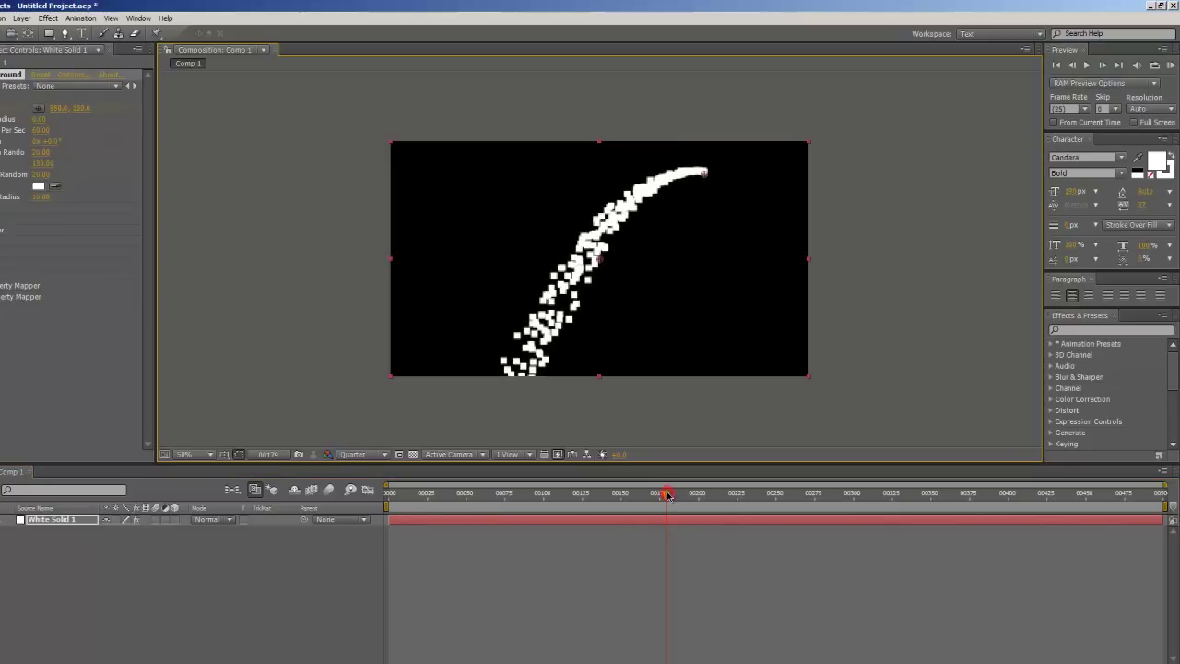
# Step: Add cannon keyframes at lower right by frame 325 and sweeping left by frame 458
pyautogui.moveTo(698, 504); pyautogui.dragTo(893, 535)
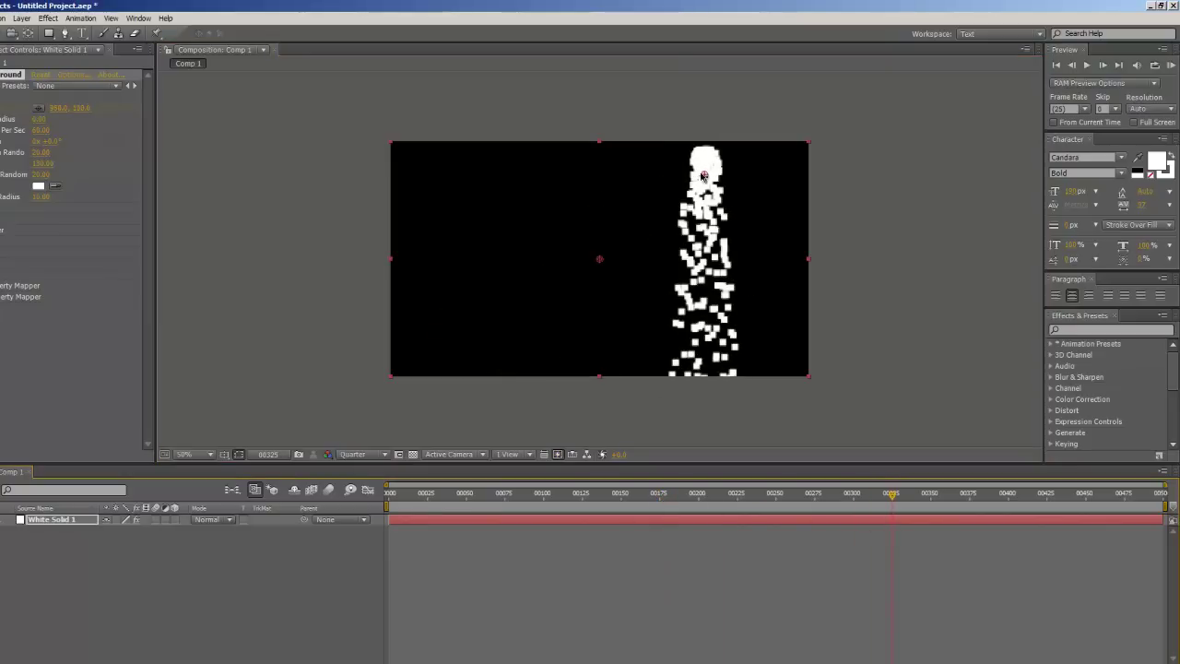
pyautogui.moveTo(706, 177); pyautogui.dragTo(779, 351)
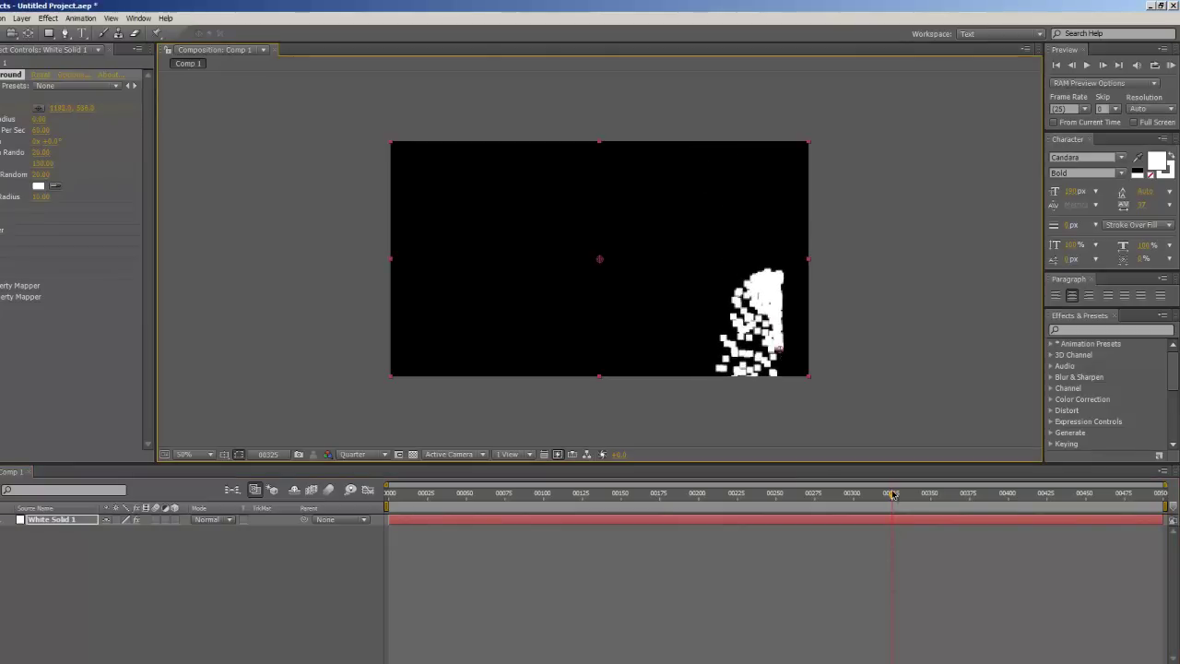
pyautogui.moveTo(893, 495); pyautogui.dragTo(1097, 495)
pyautogui.click(703, 348)
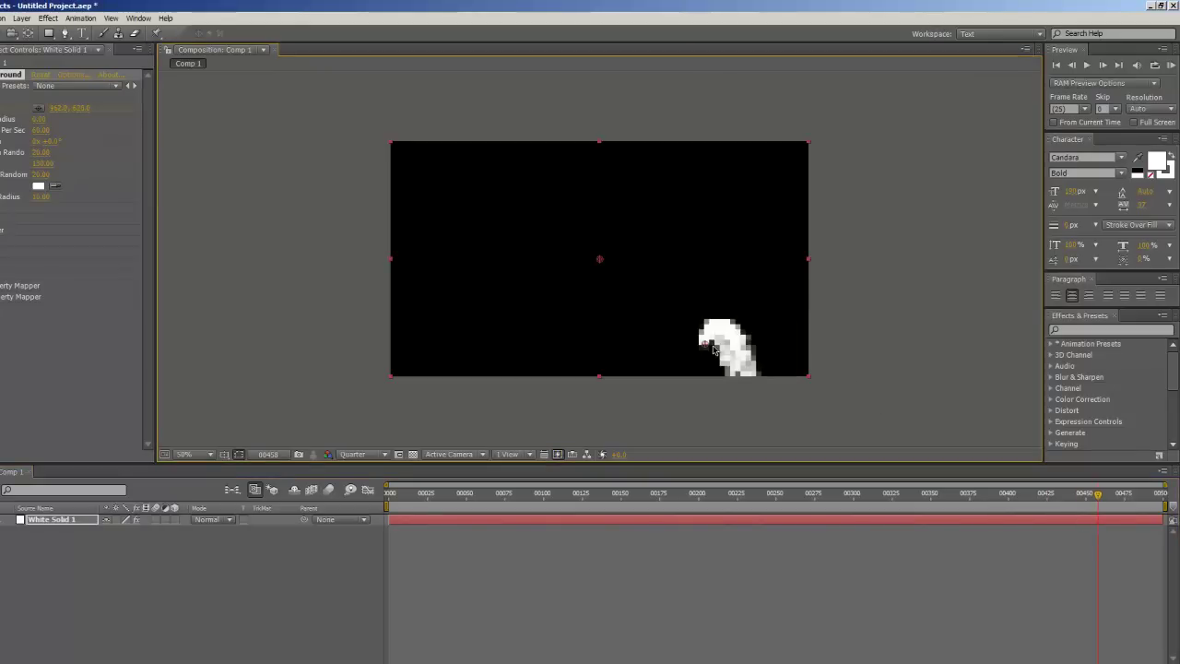
pyautogui.moveTo(673, 347); pyautogui.dragTo(543, 345)
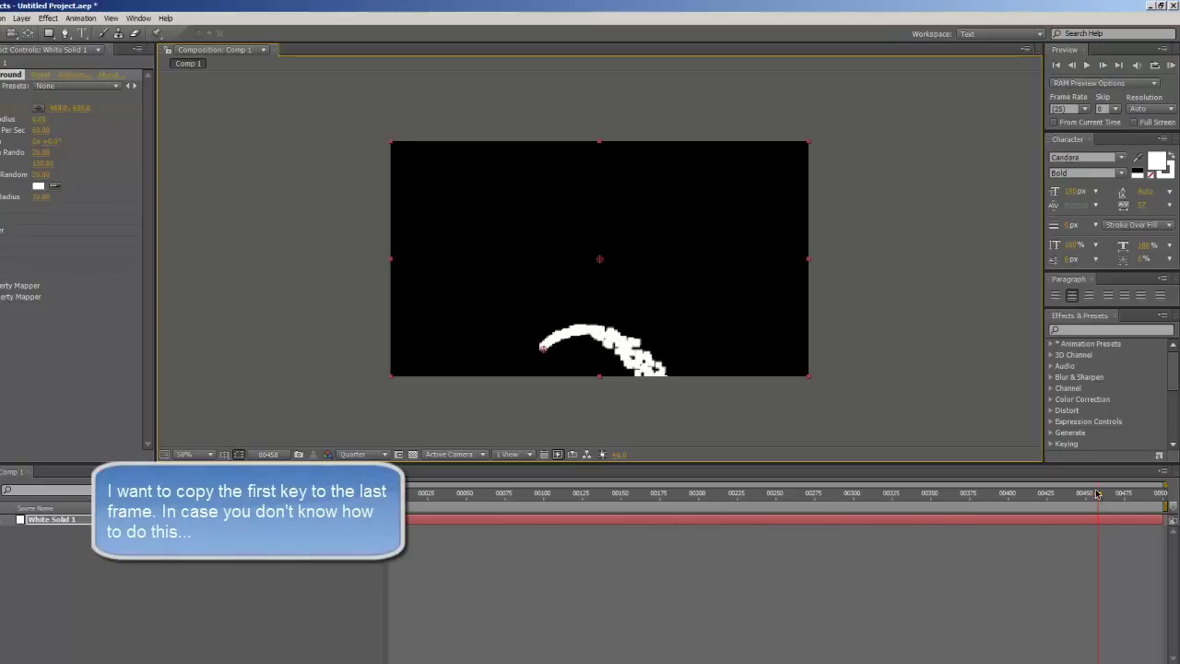
pyautogui.moveTo(1097, 498); pyautogui.dragTo(1163, 498)
# Step: Reveal White Solid 1's keyframes with U and select the first Position keyframe
pyautogui.click(57, 521)
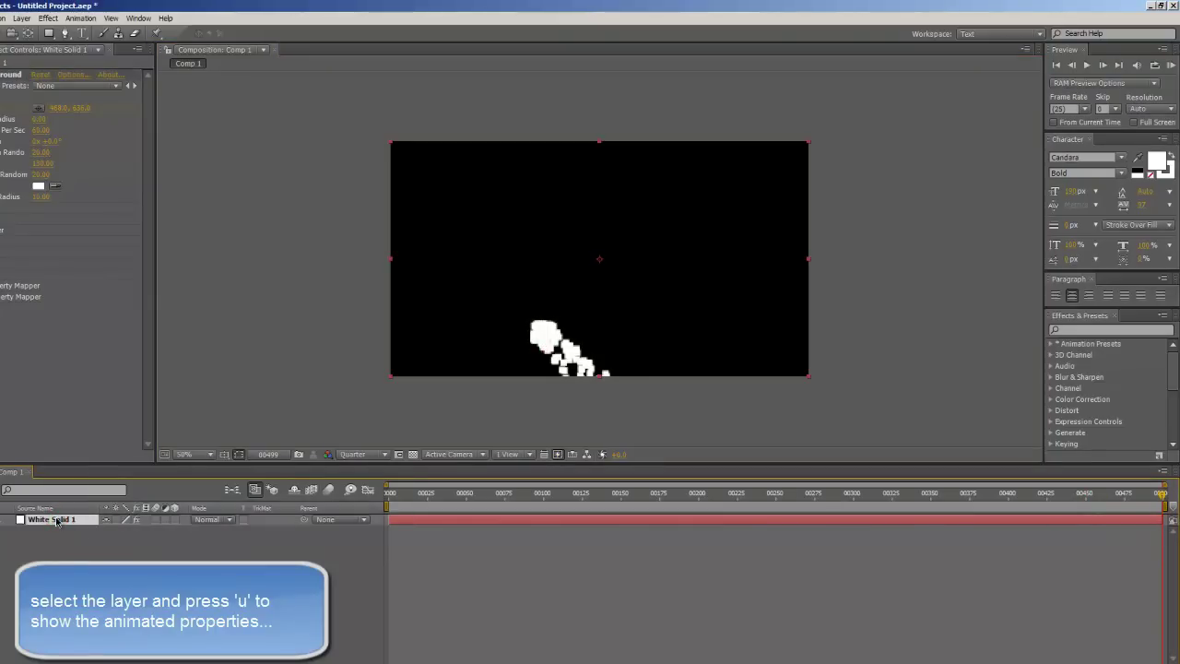
pyautogui.press('u')
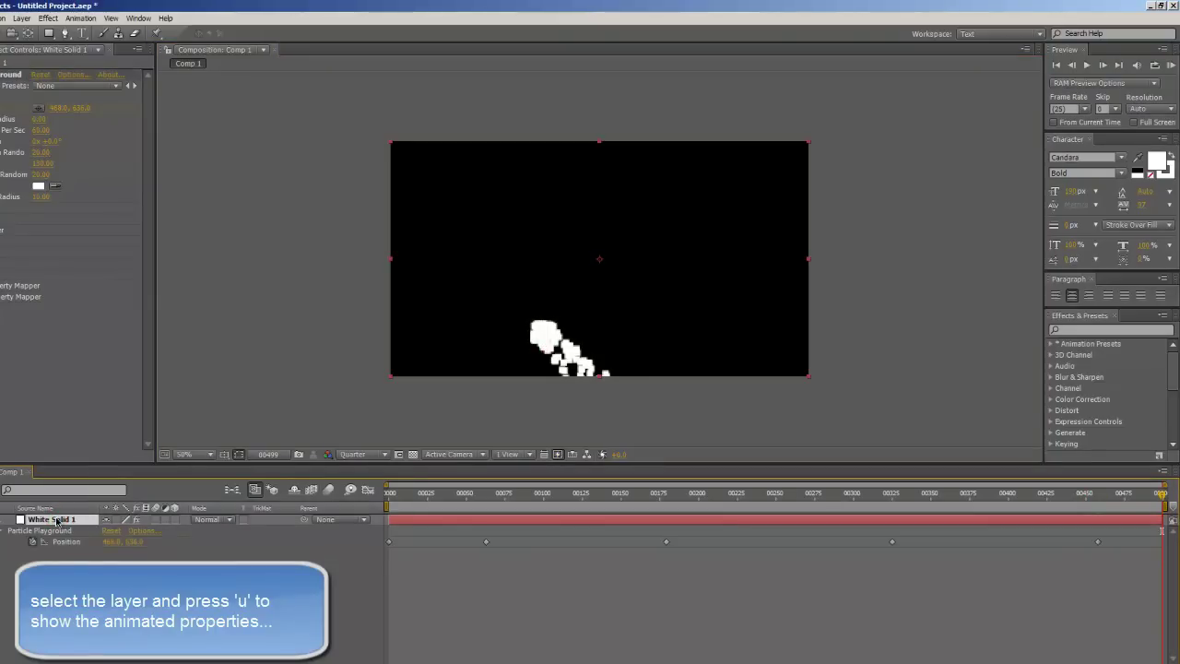
pyautogui.click(389, 544)
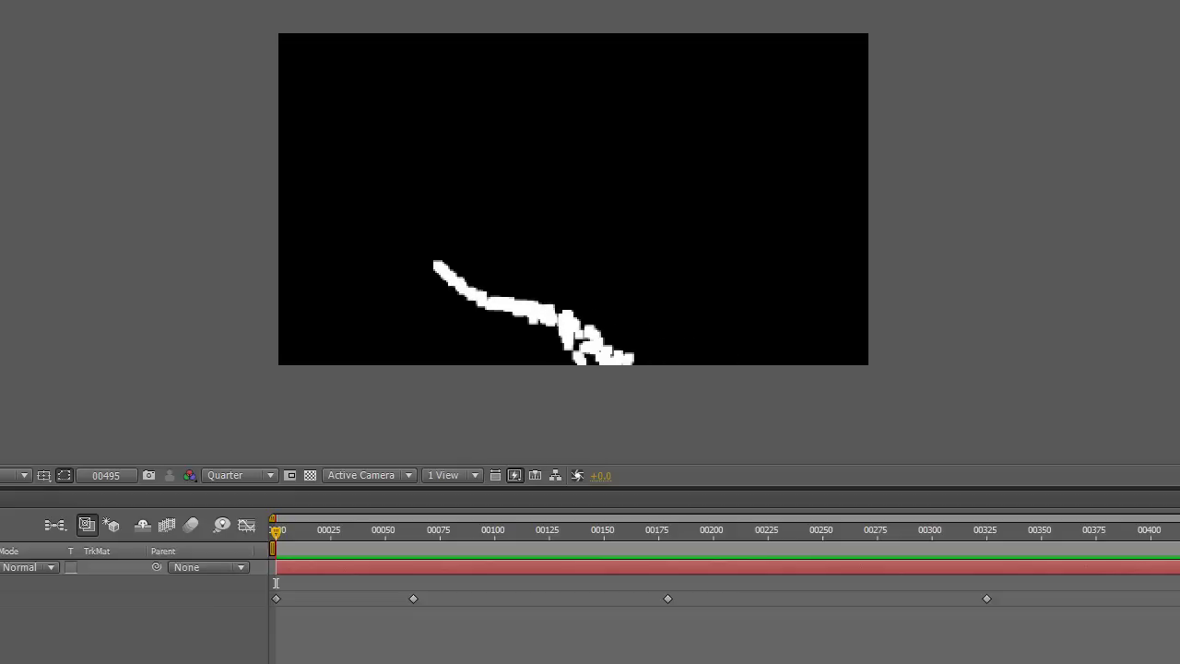
# Step: Reposition the cannon at the comp centre, 642, 360, and preview the falling particles
pyautogui.press('space')
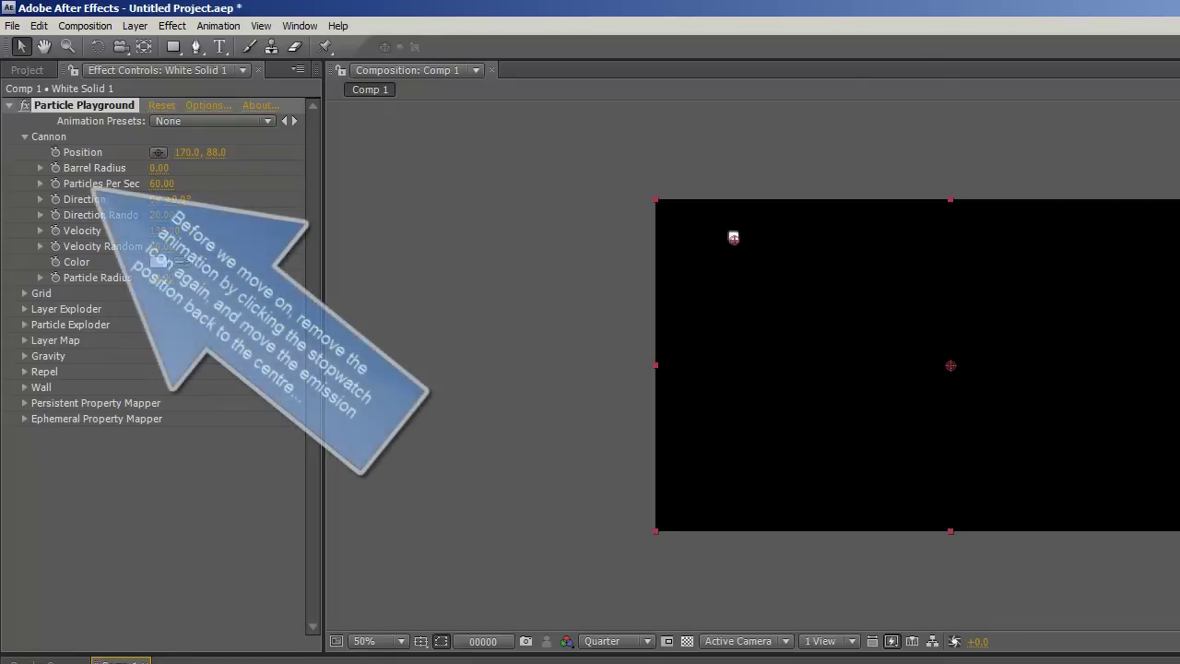
pyautogui.press('F2')
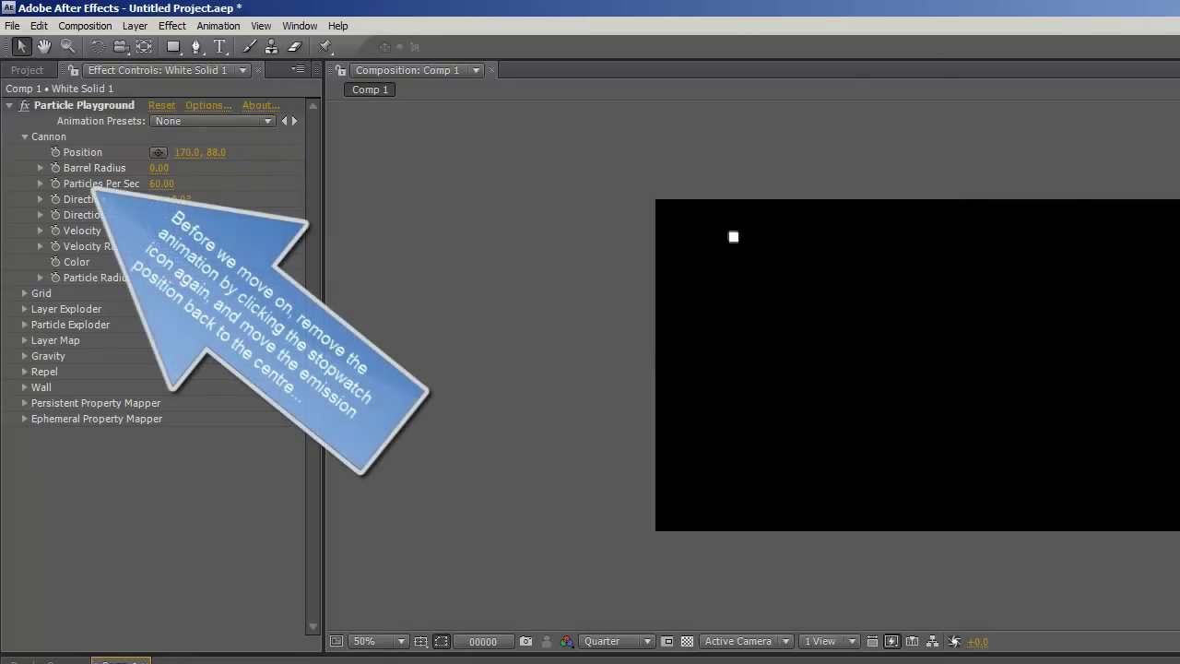
pyautogui.click(158, 152)
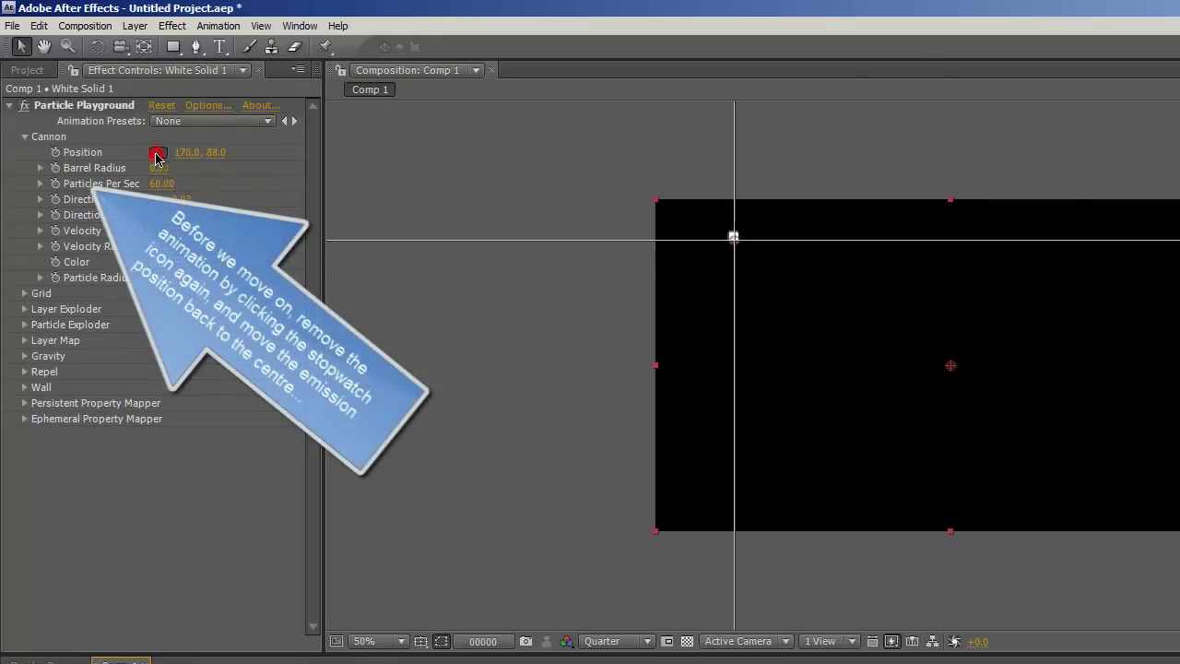
pyautogui.click(951, 366)
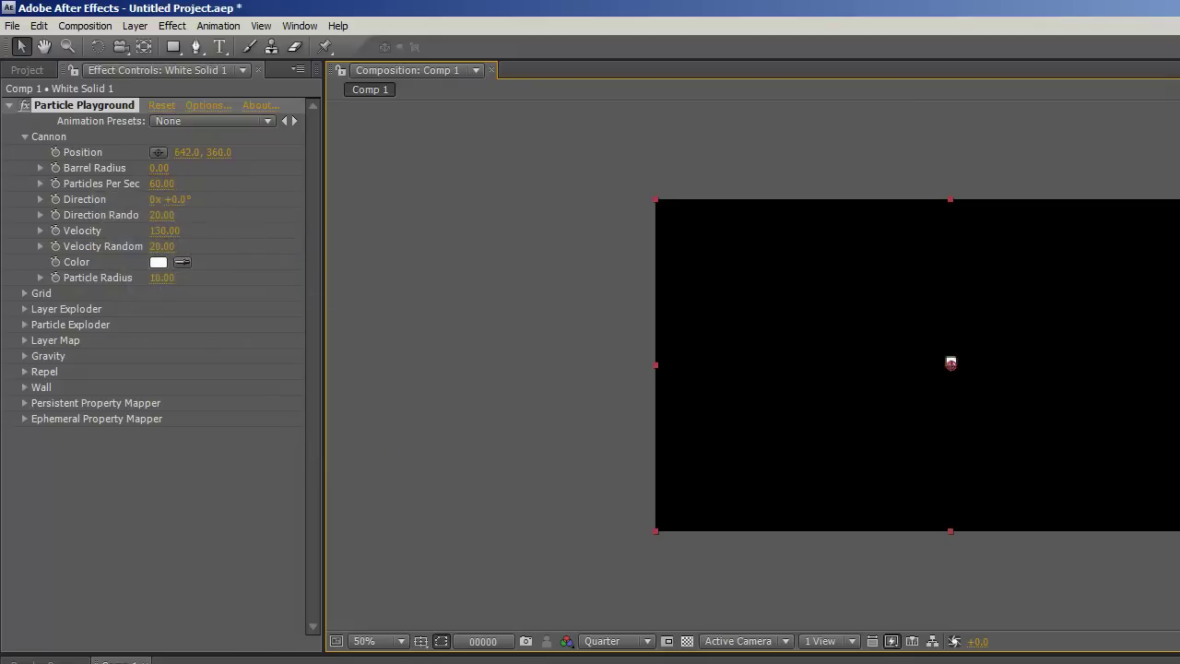
pyautogui.press('space')
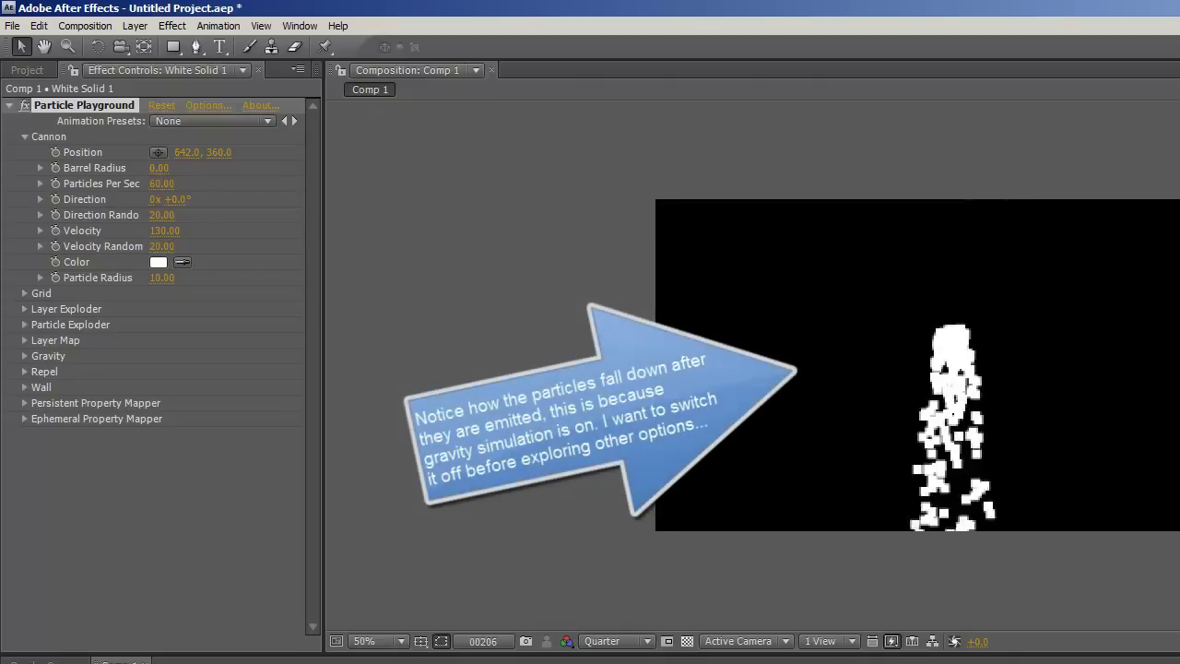
# Step: Set Gravity's Affects Particles from to None so particles rise straight up, and preview
pyautogui.press('space')
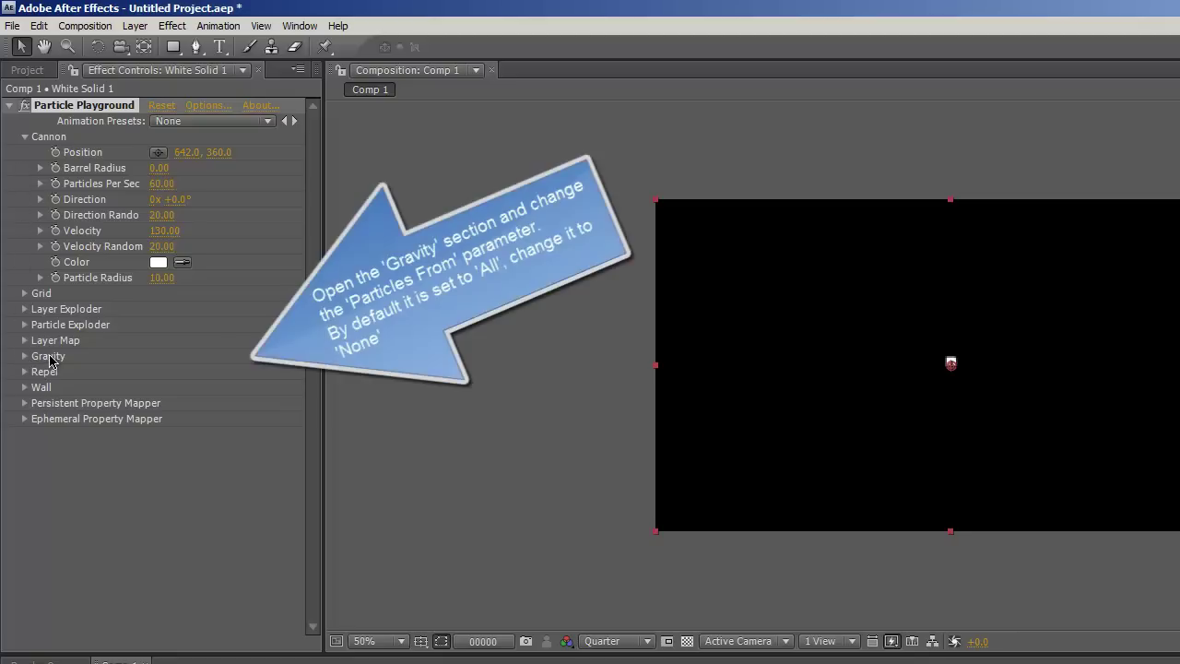
pyautogui.click(24, 358)
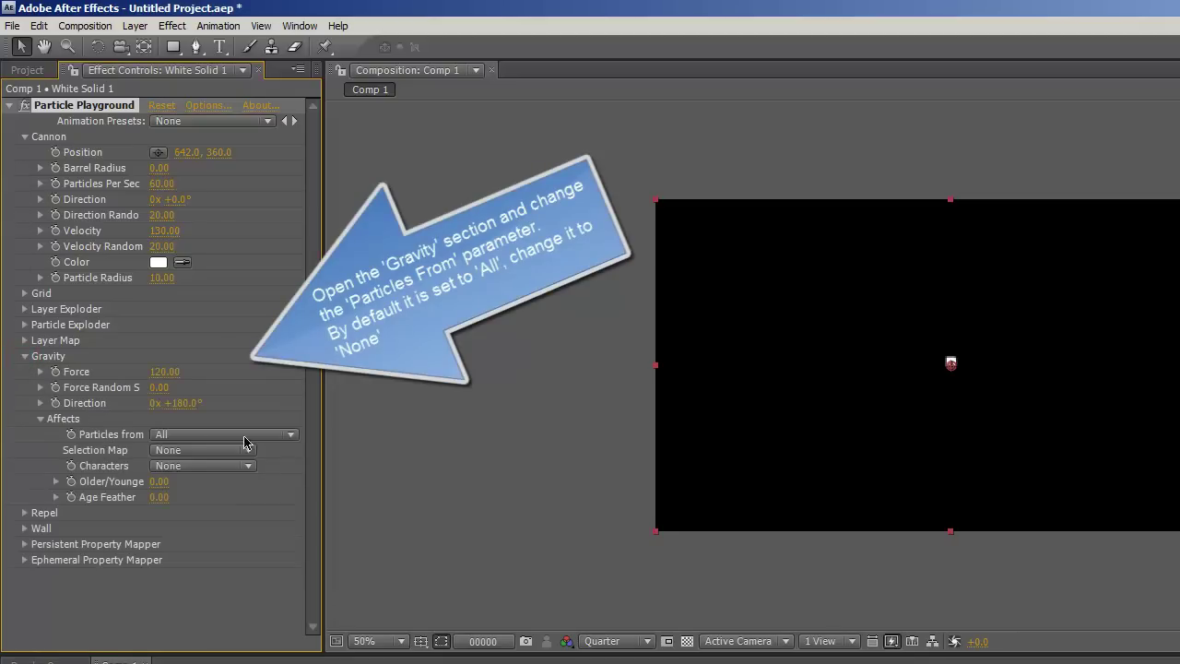
pyautogui.click(292, 436)
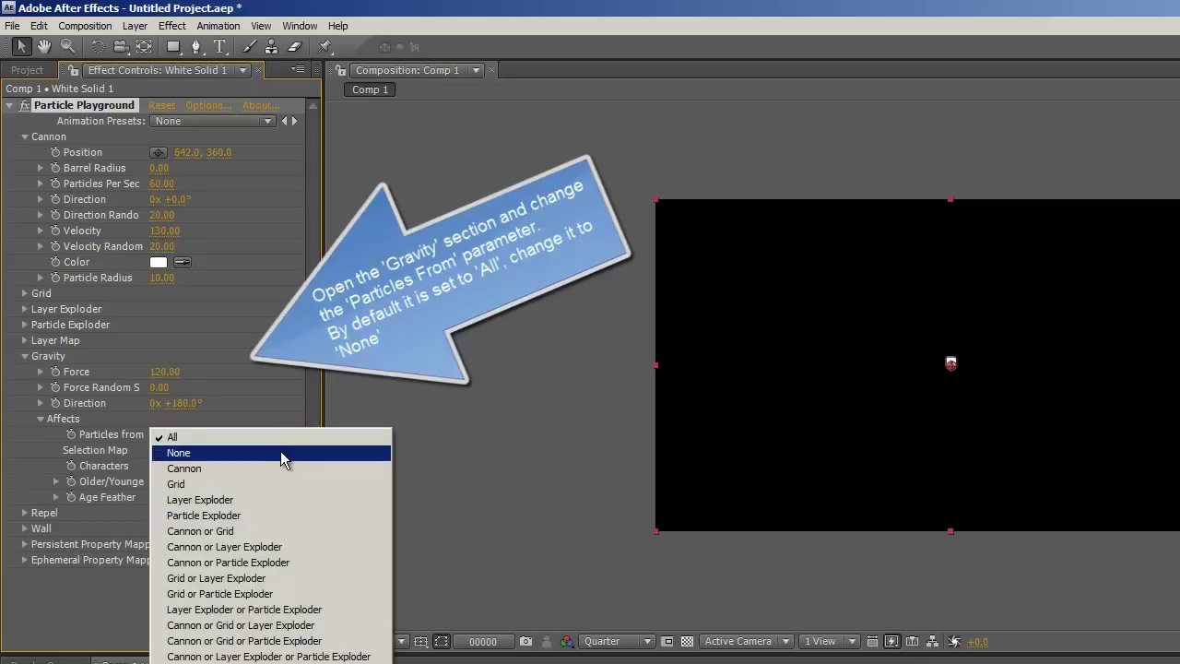
pyautogui.click(279, 452)
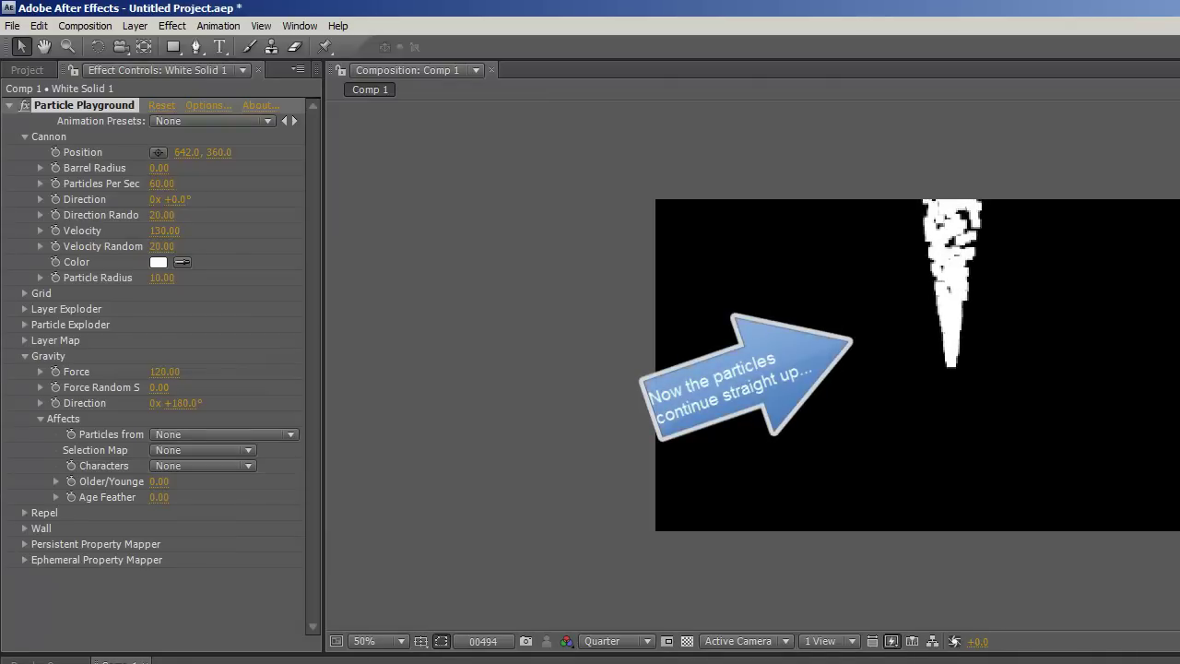
pyautogui.press('space')
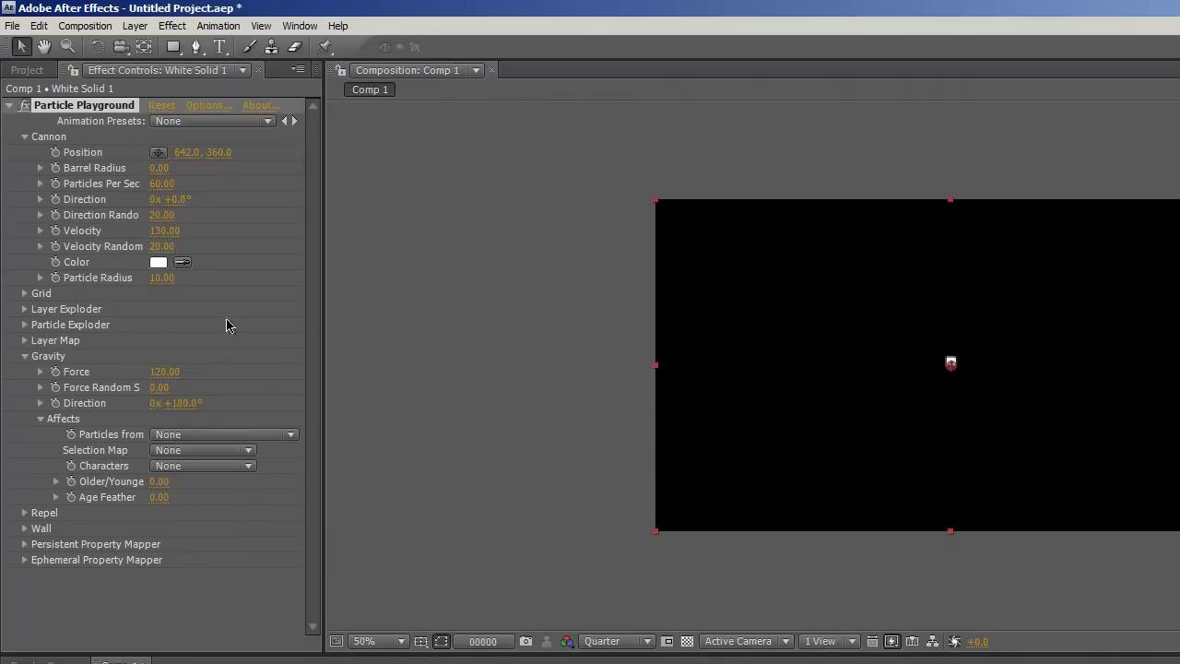
# Step: Set Particles Per Sec to 1 and preview the slower emission
pyautogui.click(24, 357)
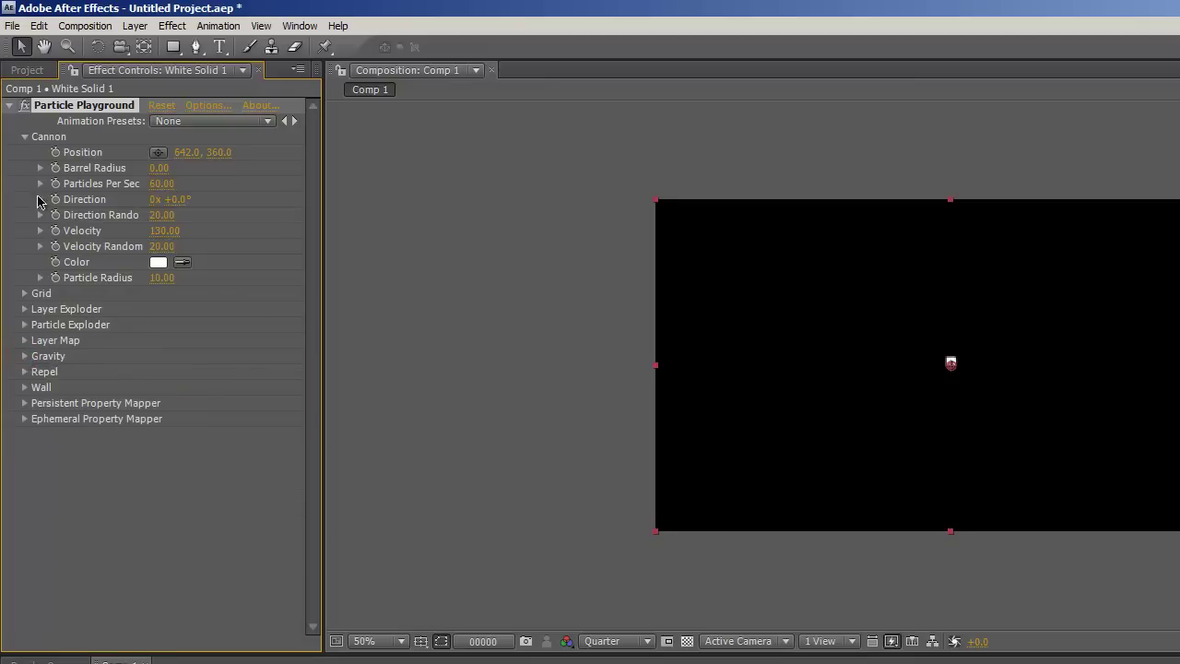
pyautogui.click(155, 184)
pyautogui.press('Tab')
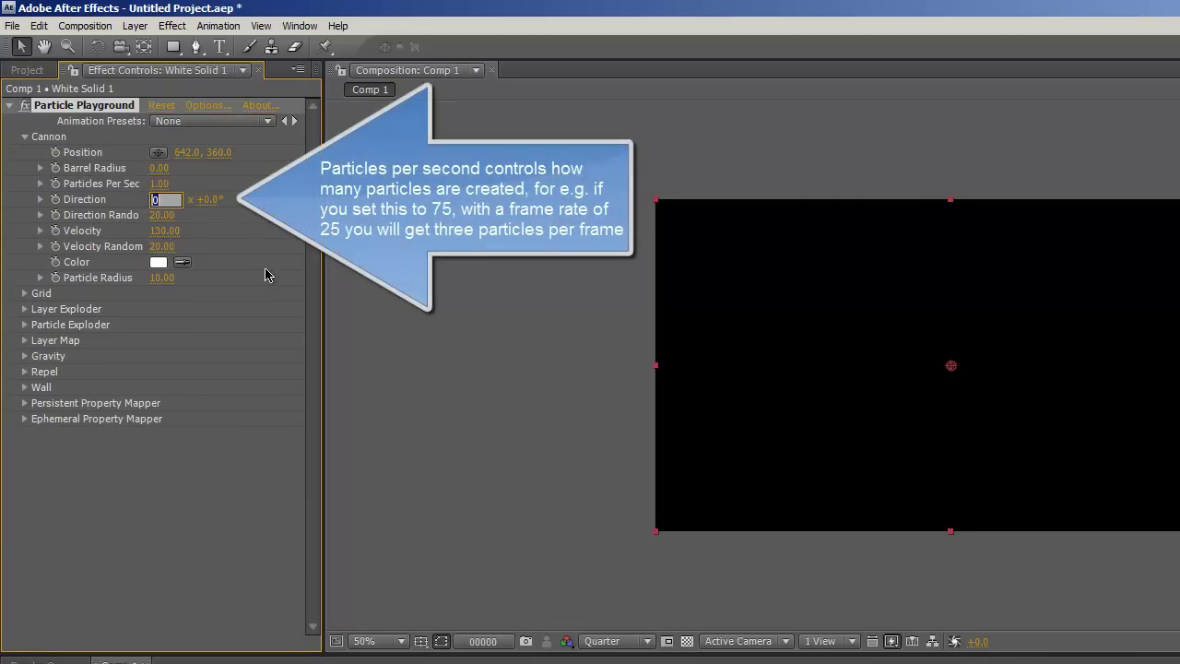
pyautogui.press('Return')
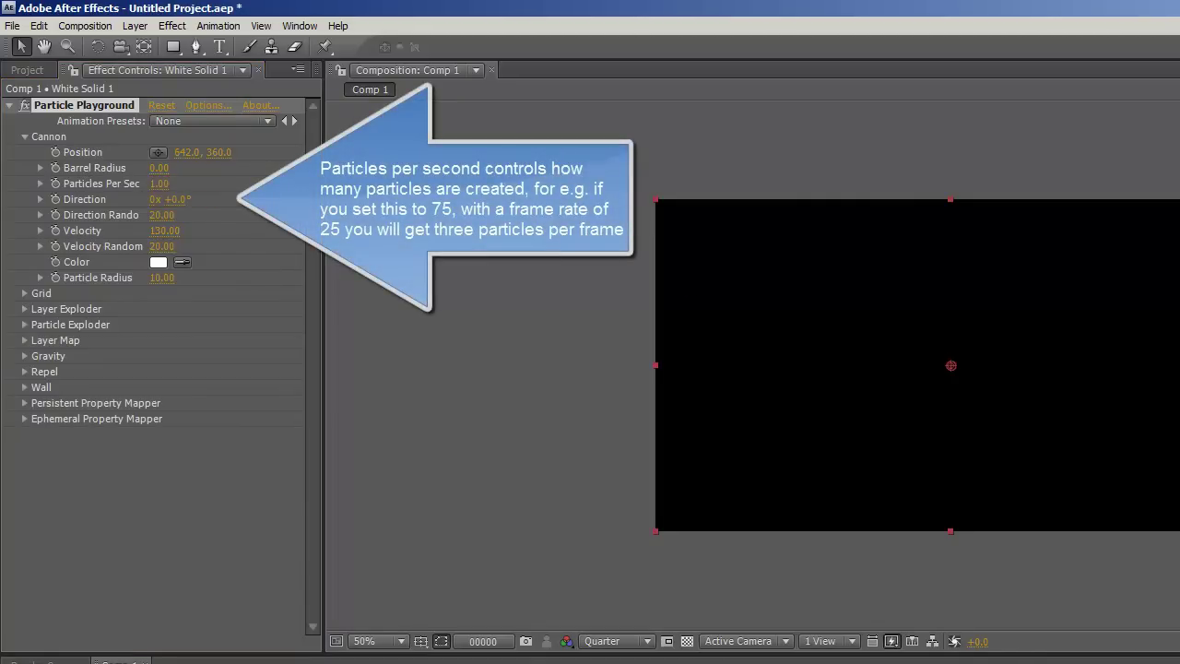
pyautogui.press('space')
pyautogui.press('space')
# Step: Change Particles Per Sec from 1 to 10
pyautogui.click(166, 185)
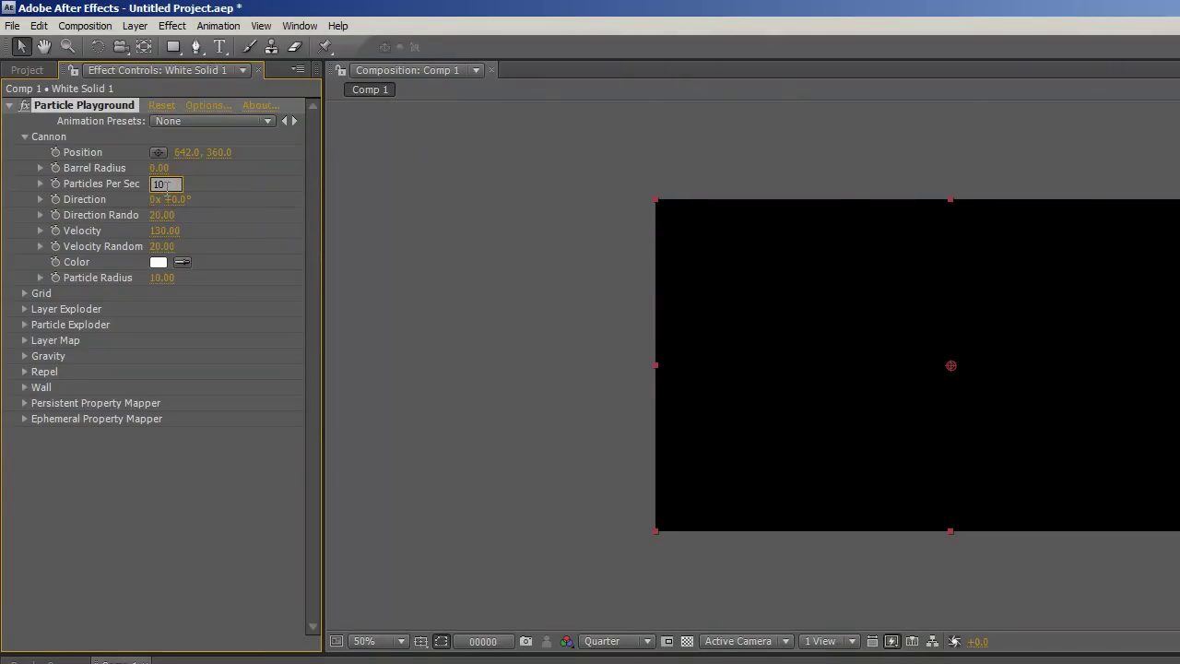
pyautogui.write('10')
pyautogui.press('Tab')
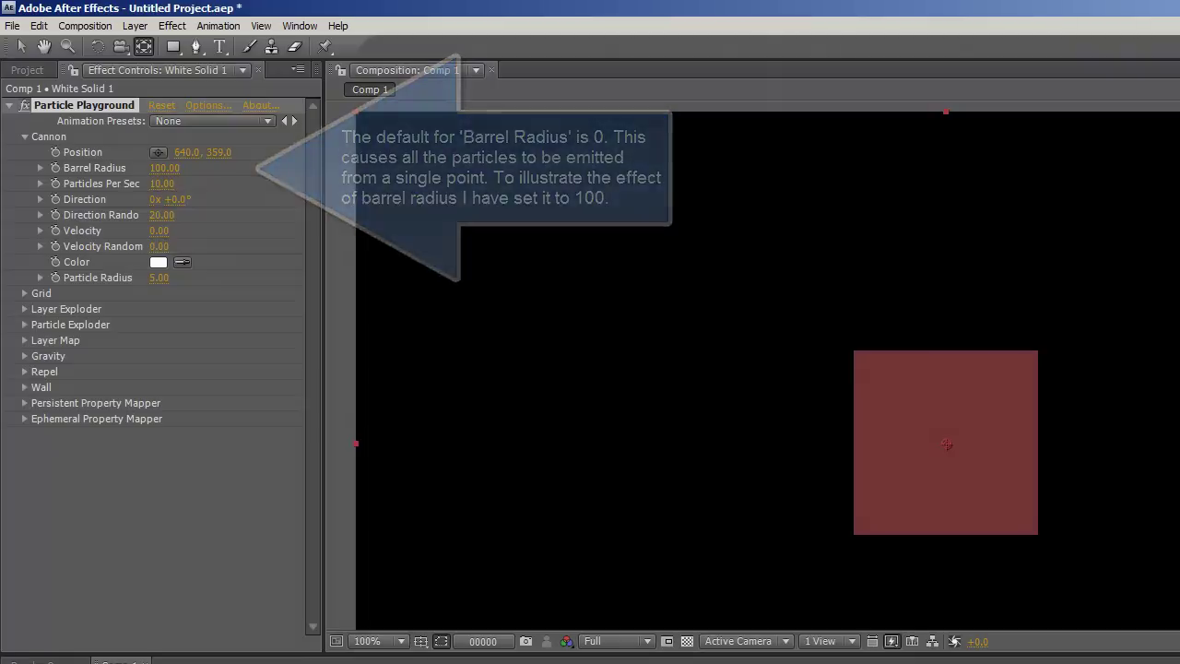
# Step: Preview the cannon's particles emitted across the wide barrel
pyautogui.press('space')
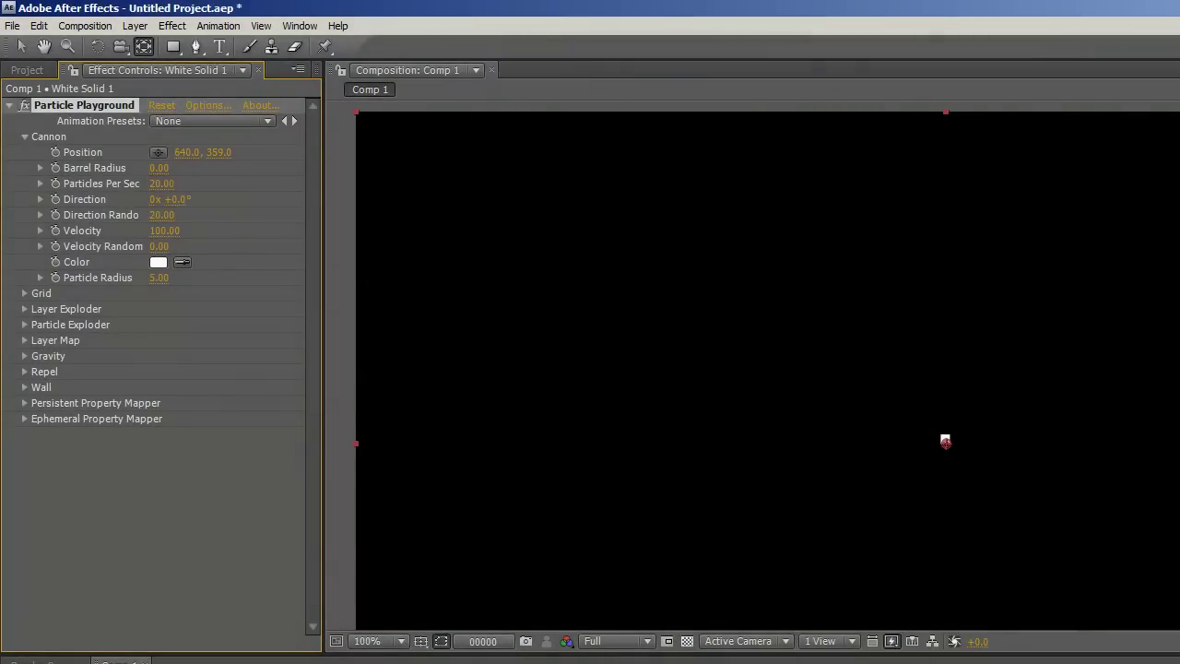
# Step: Set Direction Random to 0 and preview the single straight vertical particle stream
pyautogui.press('space')
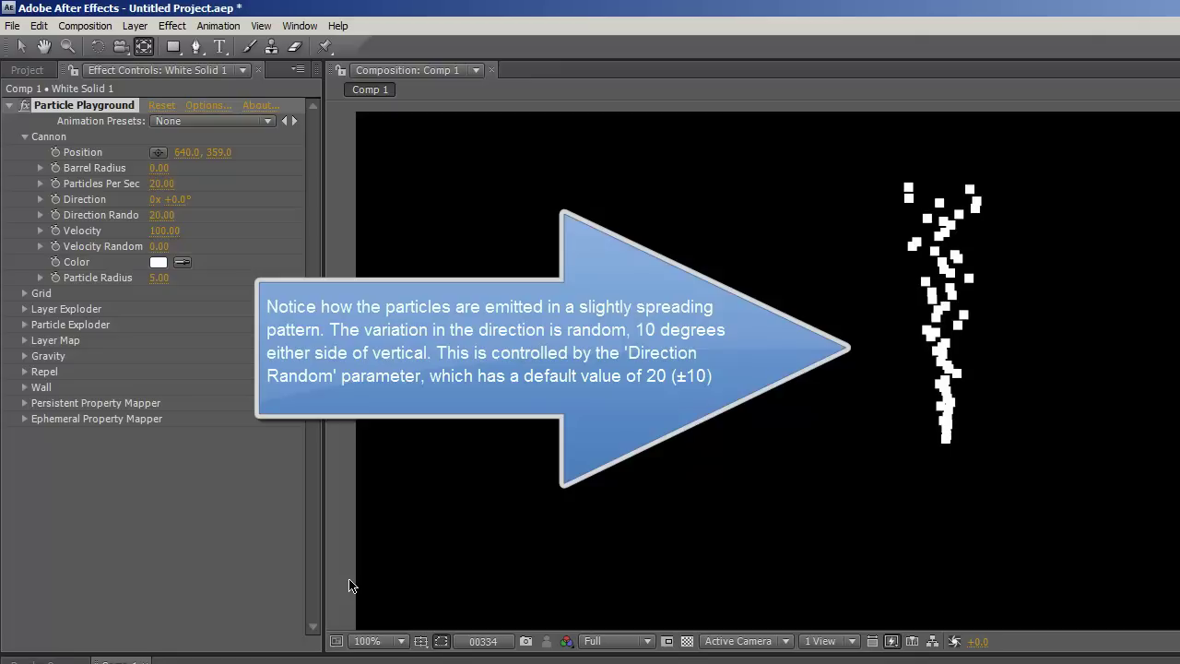
pyautogui.click(350, 585)
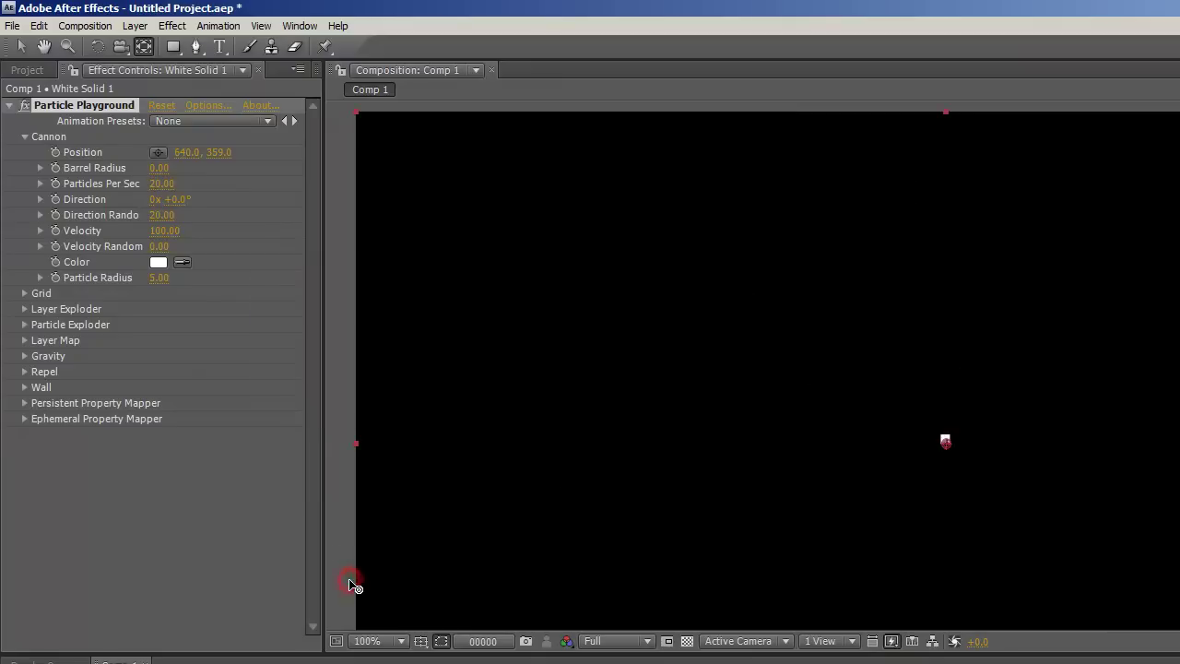
pyautogui.click(159, 217)
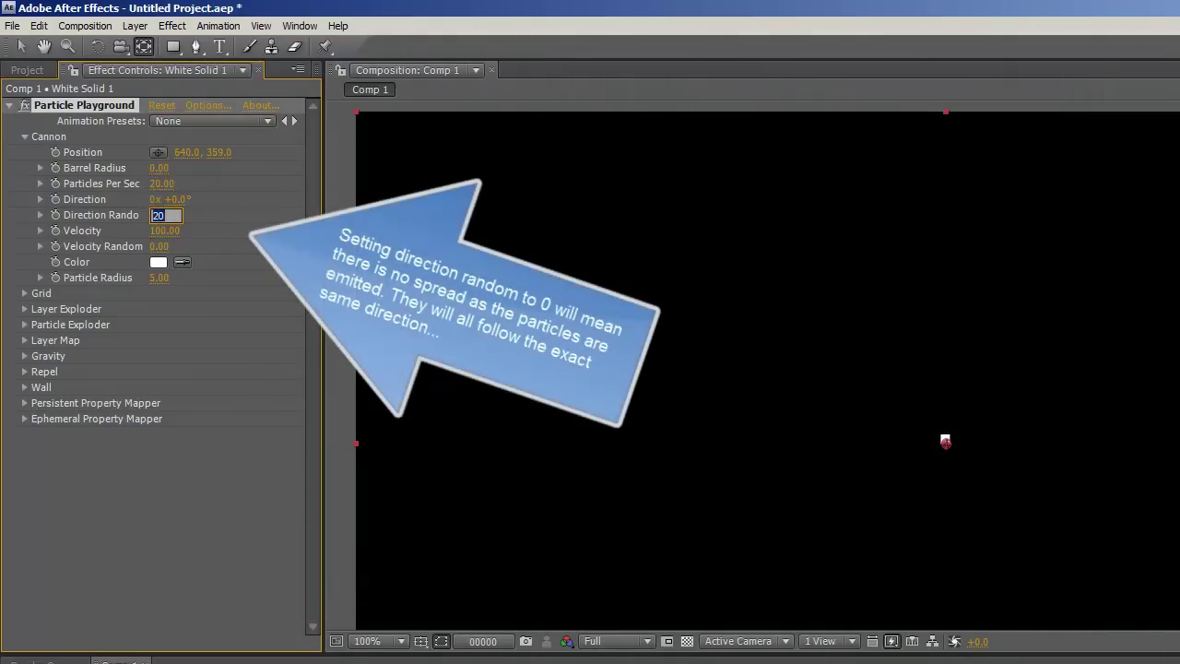
pyautogui.press('Return')
pyautogui.press('space')
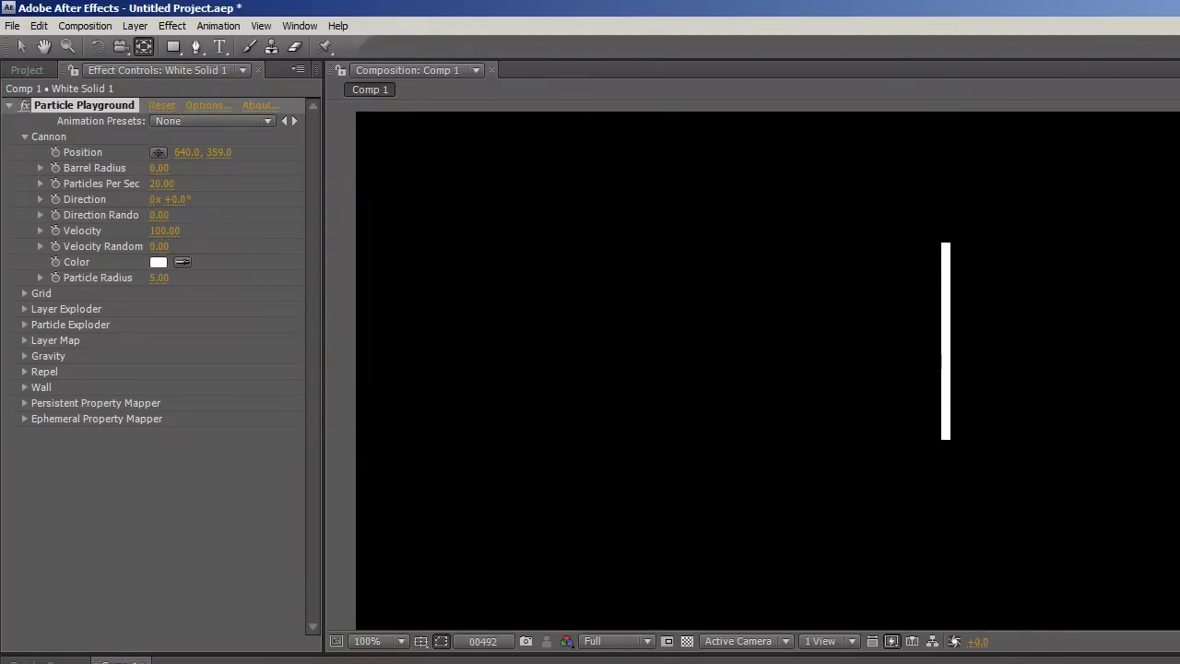
pyautogui.press('space')
pyautogui.click(161, 184)
# Step: Lower Particles Per Sec to 5 and preview the sparser stream
pyautogui.write('5')
pyautogui.press('Tab')
pyautogui.press('Return')
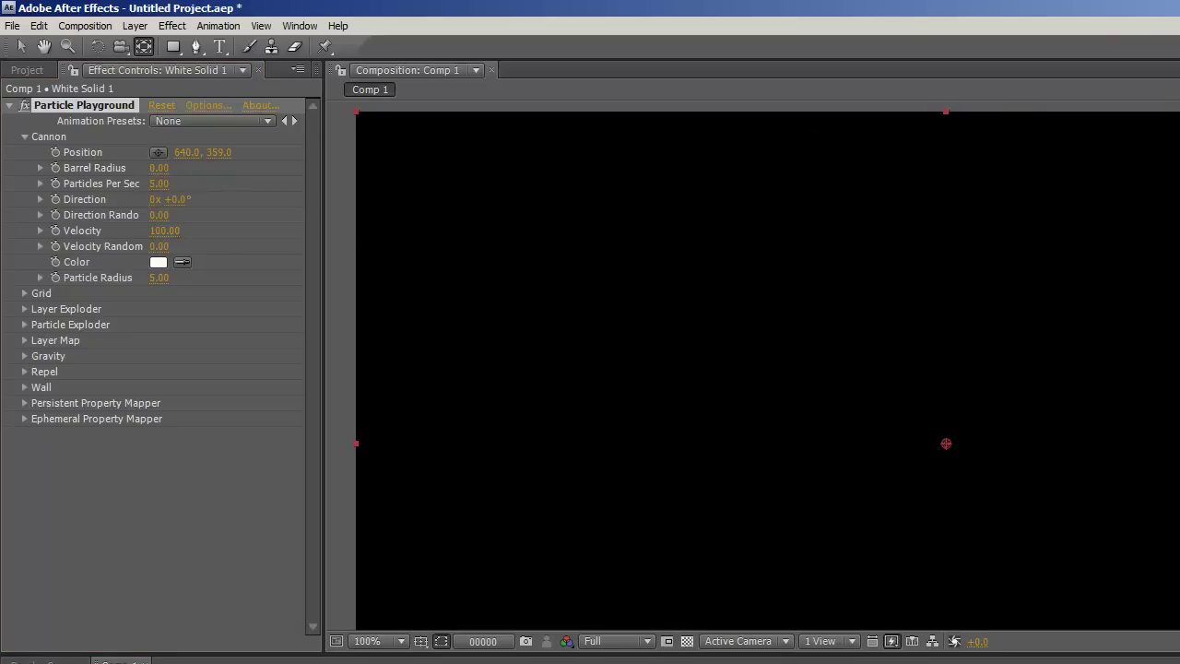
pyautogui.press('space')
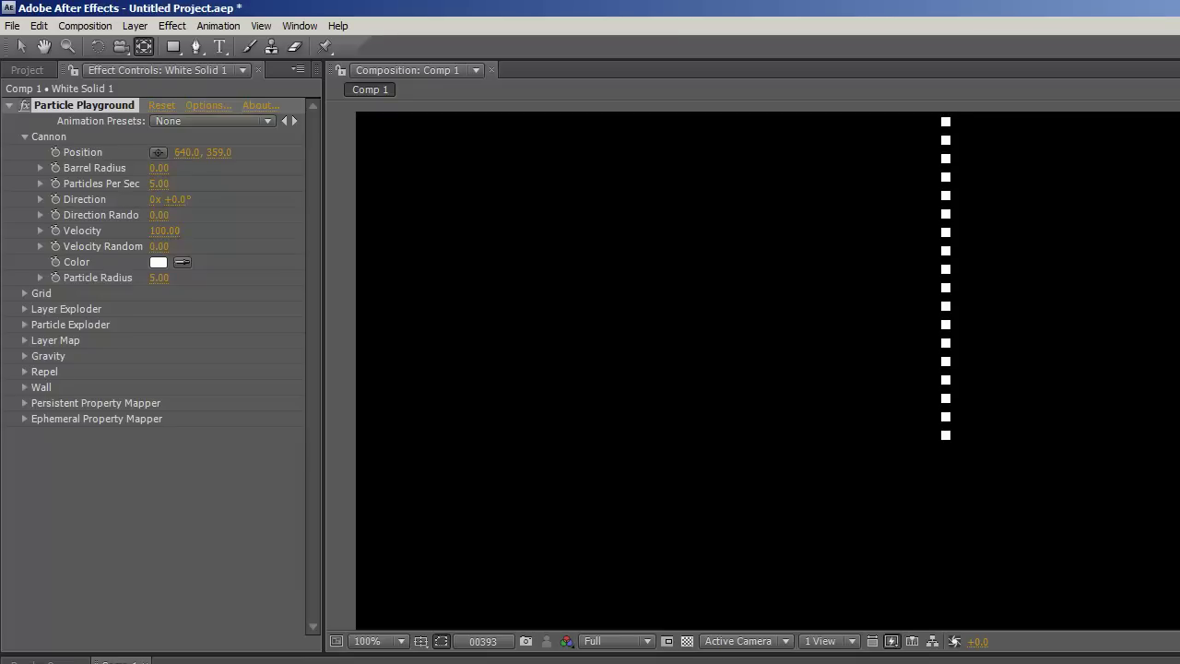
pyautogui.press('space')
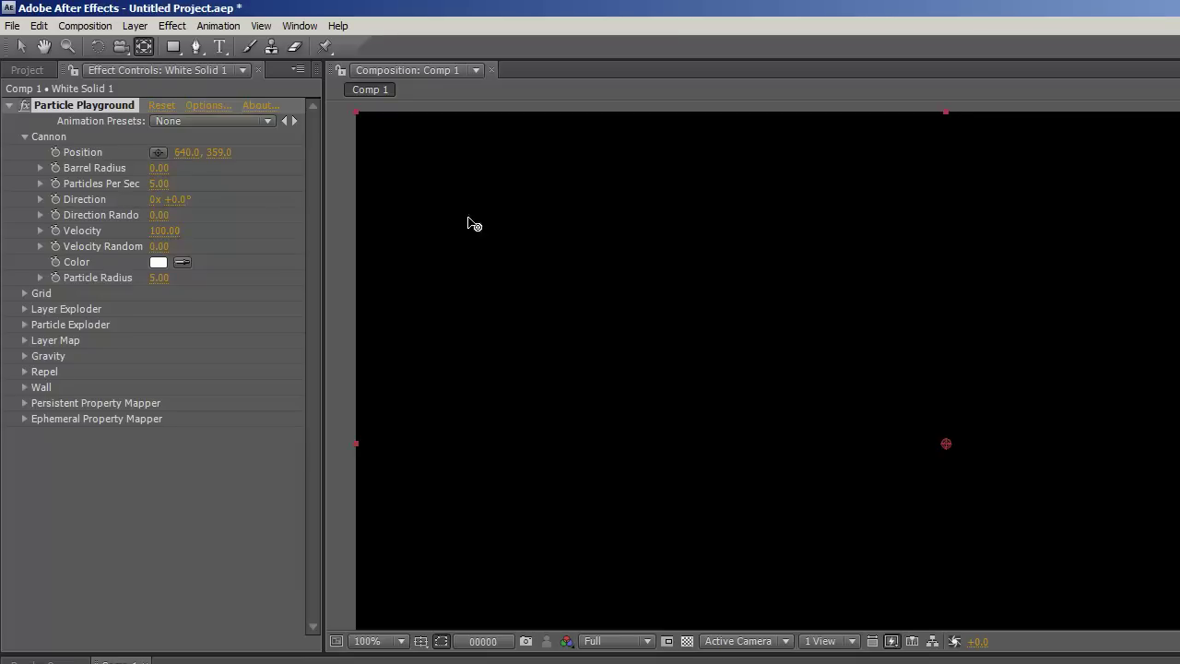
# Step: Set Direction Random to 10 and preview the slightly wavering particle column
pyautogui.click(157, 215)
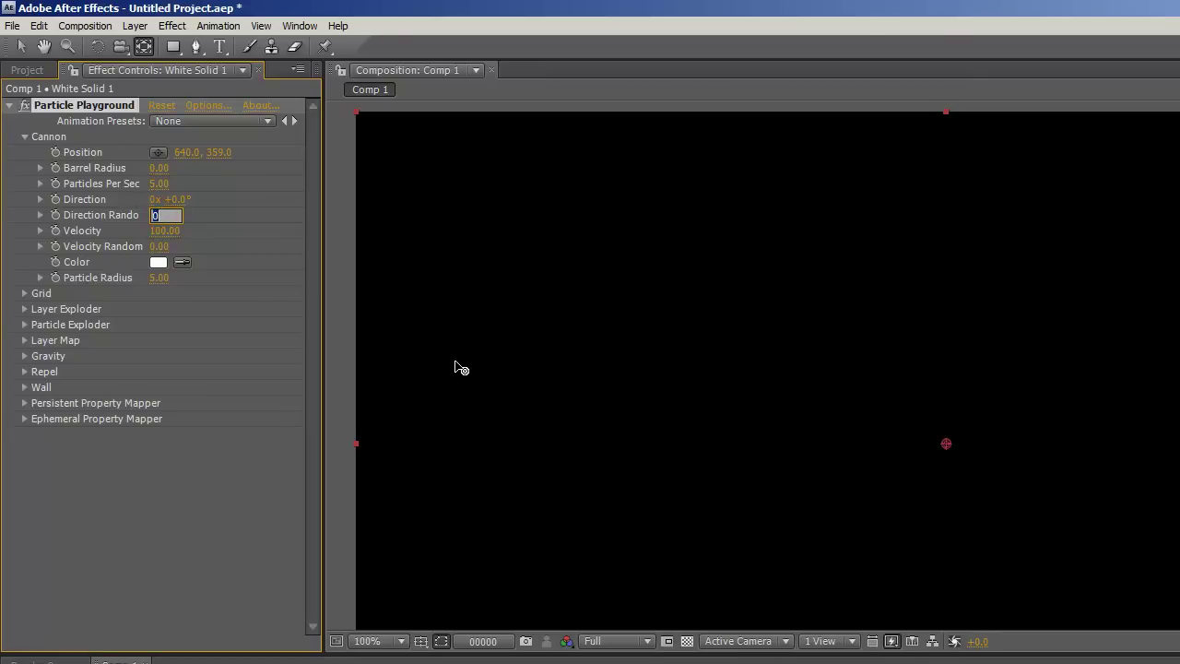
pyautogui.press('Tab')
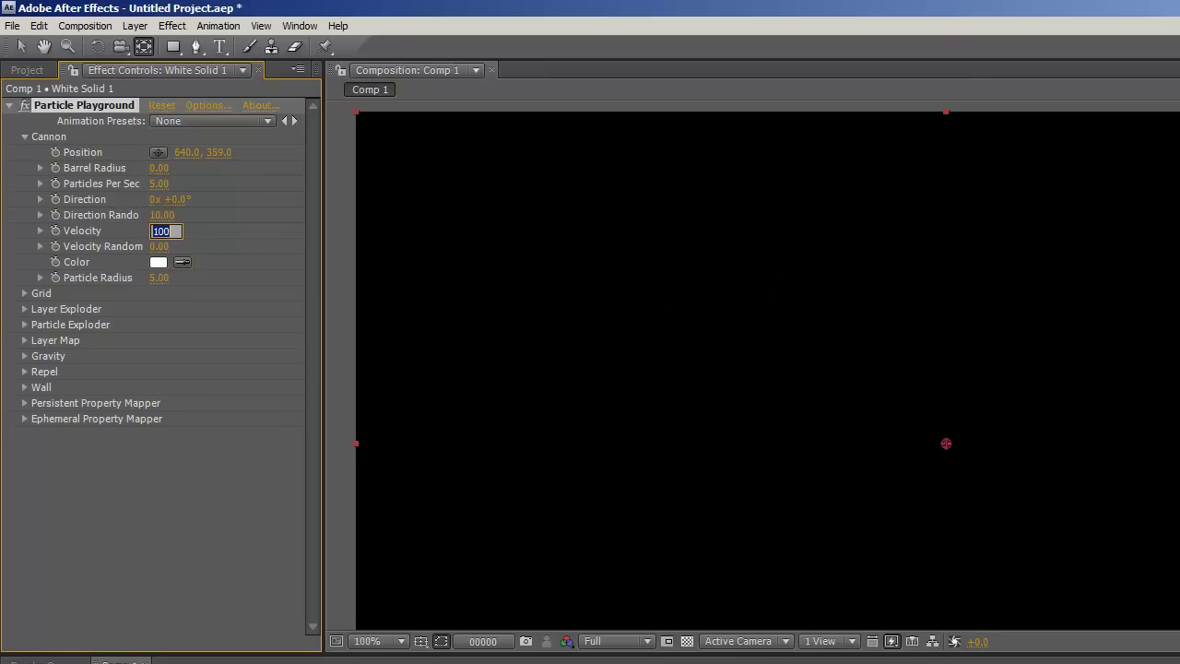
pyautogui.press('Return')
pyautogui.press('space')
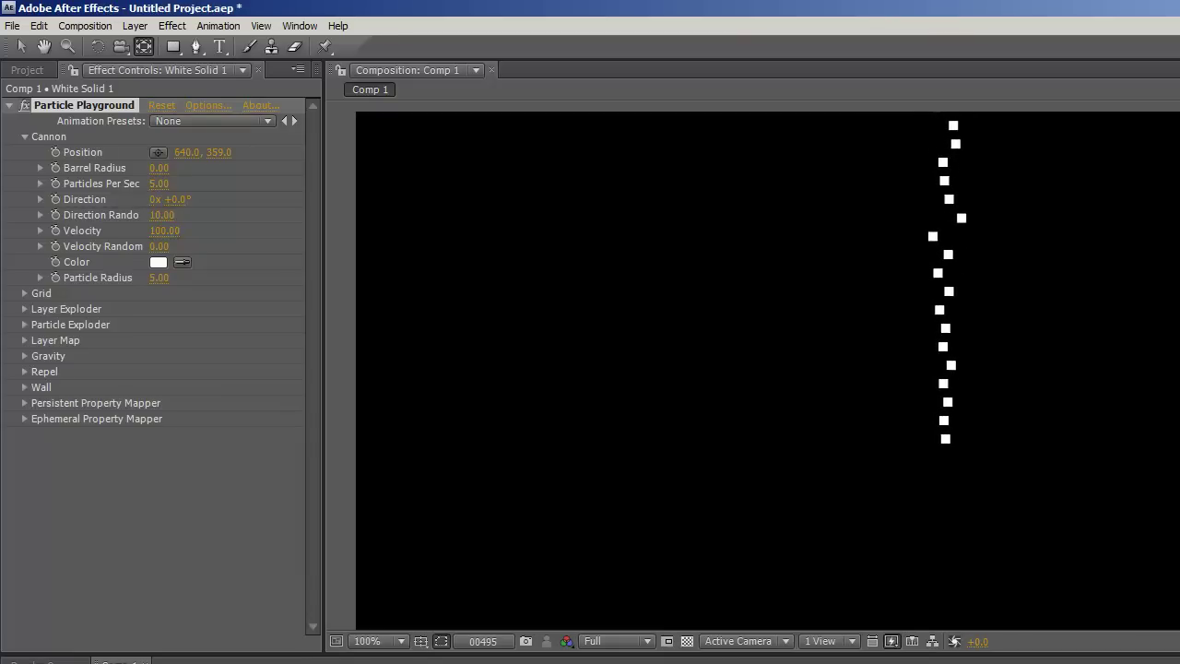
pyautogui.press('space')
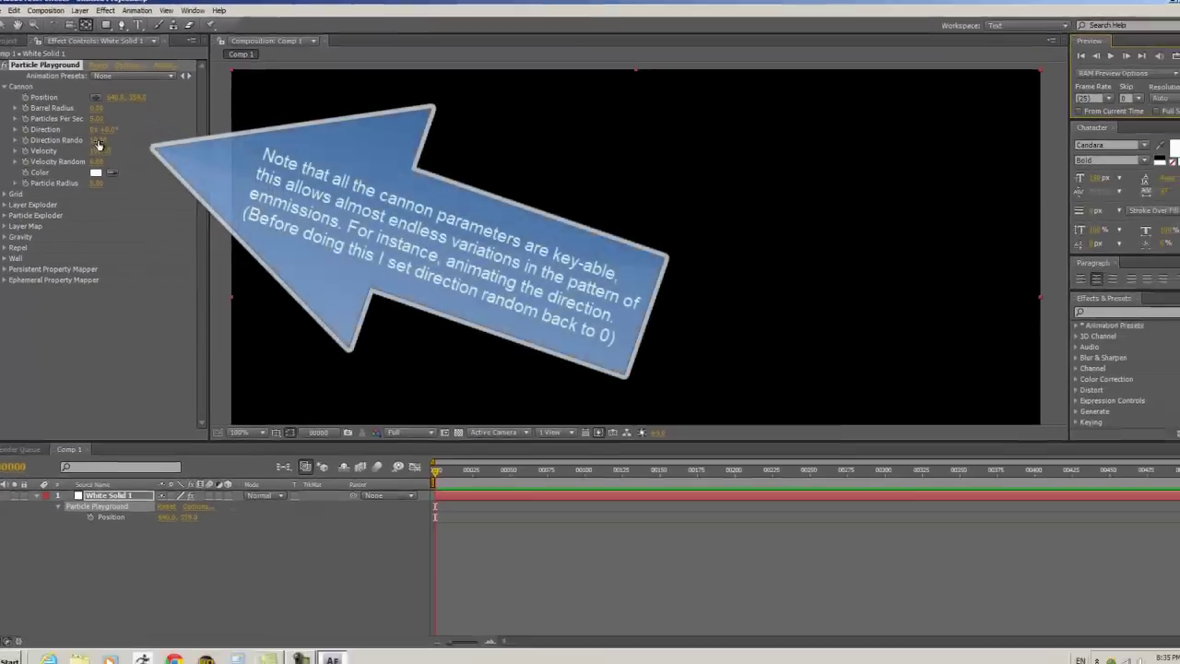
# Step: Reset the cannon's Direction Random to 0
pyautogui.click(141, 191)
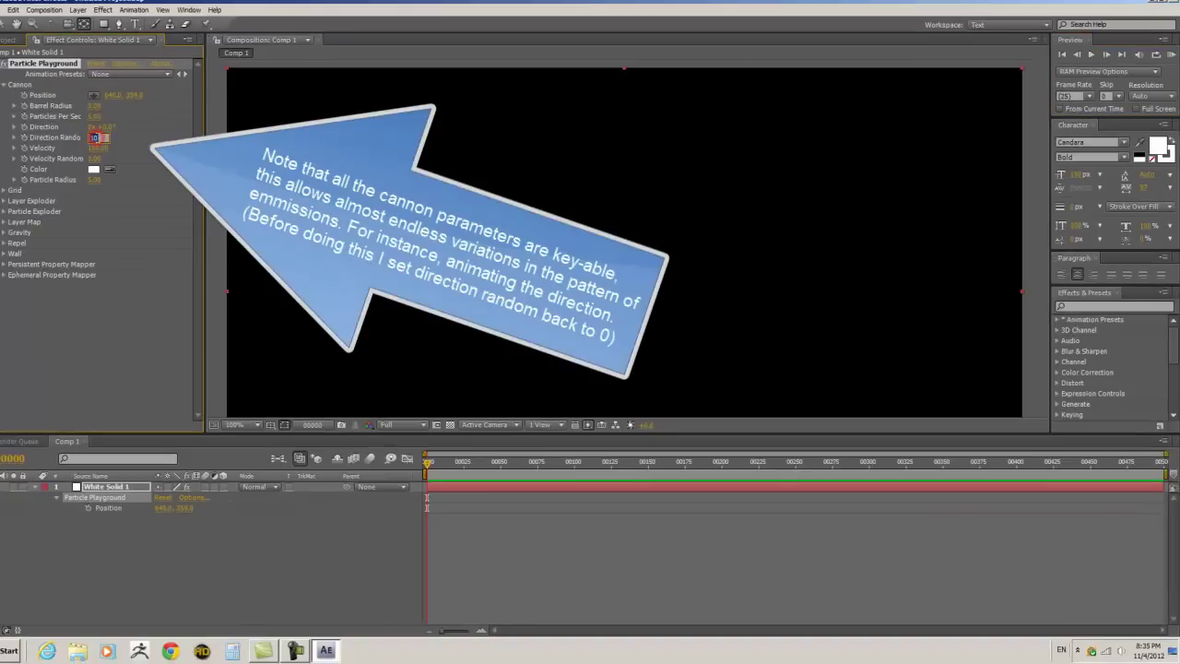
pyautogui.write('0')
pyautogui.press('Return')
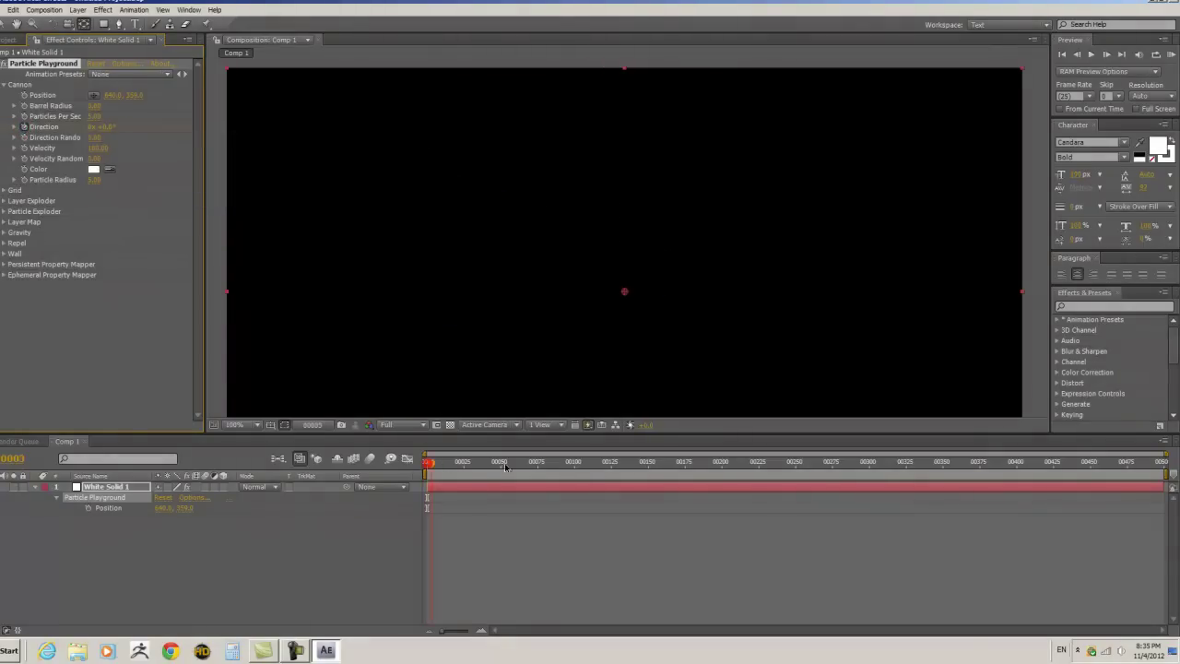
# Step: Change the cannon Direction angle at the last frame and RAM preview the curving arc
pyautogui.click(1053, 461)
pyautogui.click(1163, 461)
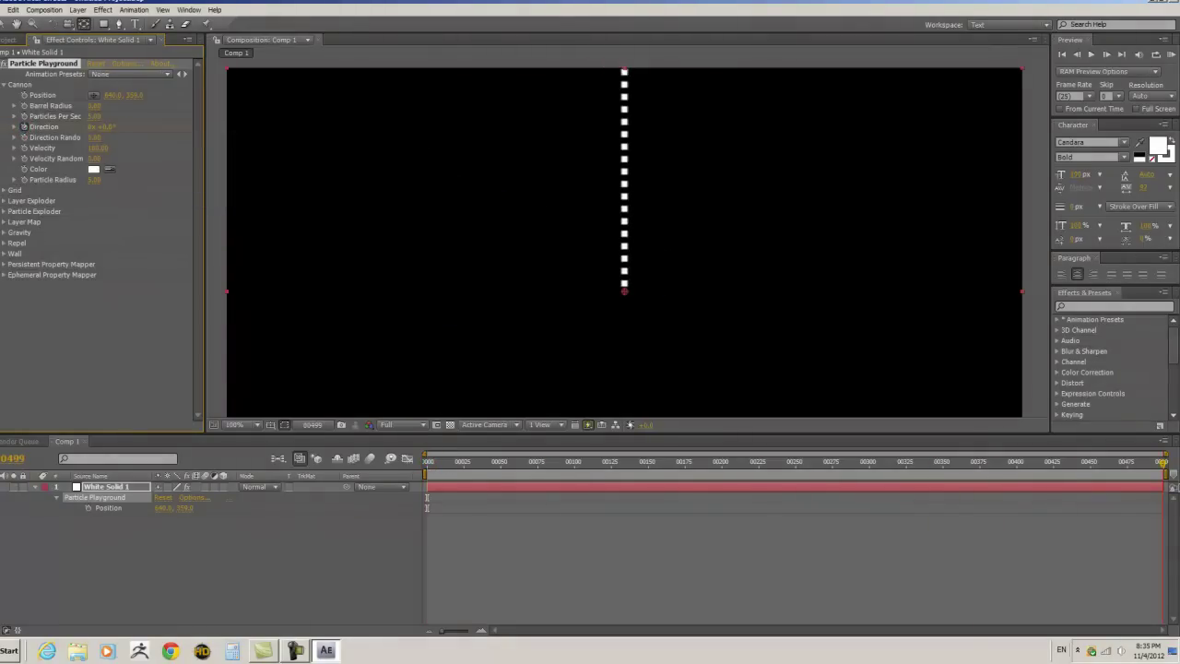
pyautogui.click(87, 126)
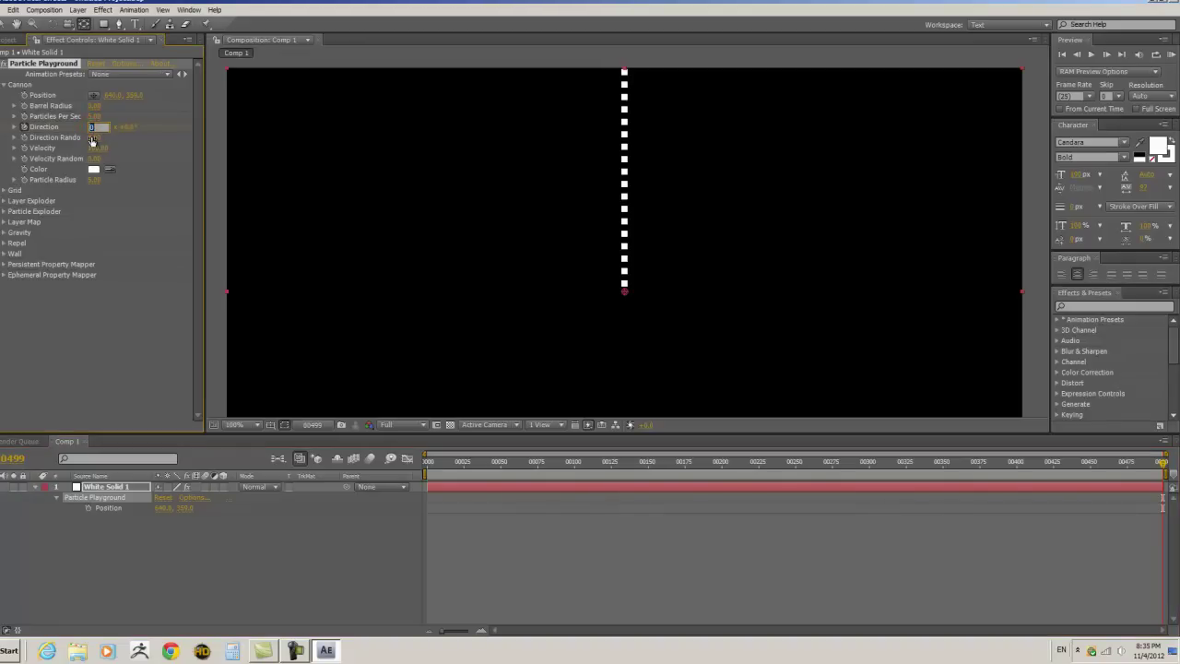
pyautogui.press('Tab')
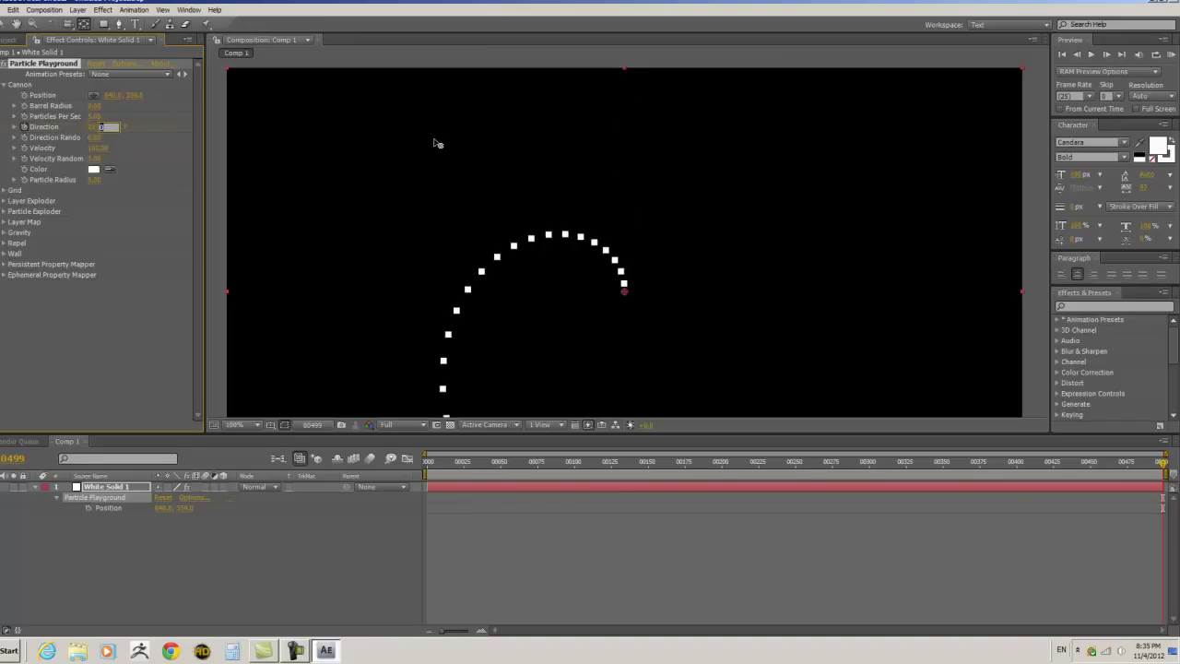
pyautogui.click(1172, 55)
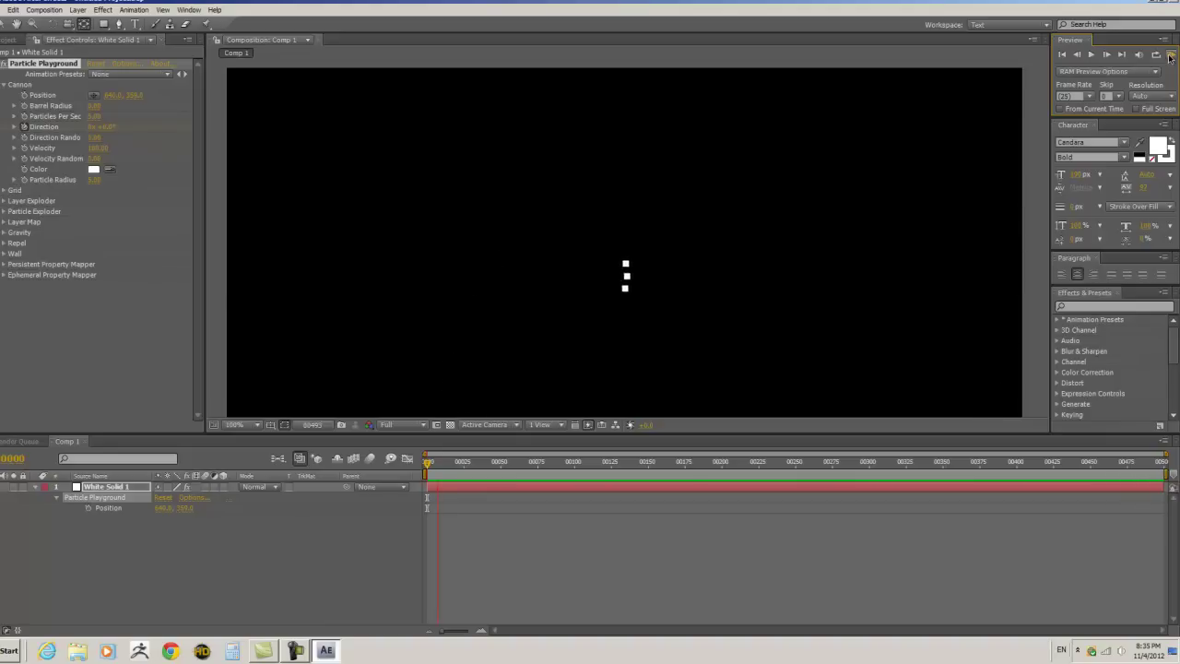
# Step: Set 50 particles per second, keyframe Direction to 20 revolutions, and RAM preview from the start
pyautogui.click(97, 126)
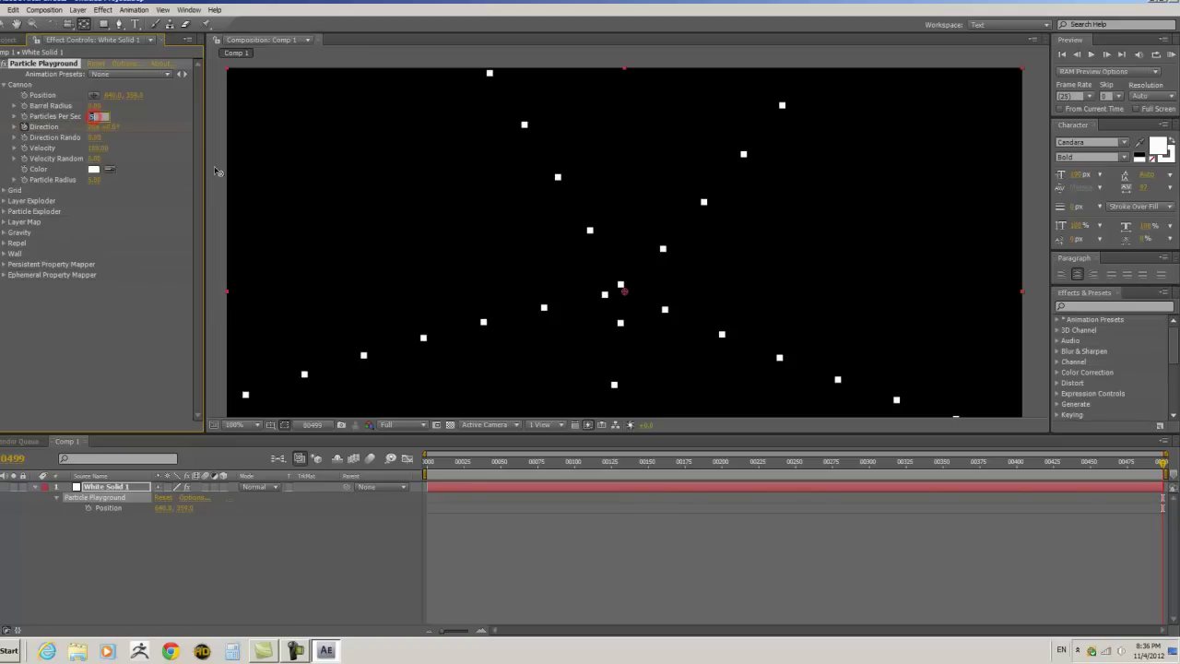
pyautogui.press('Tab')
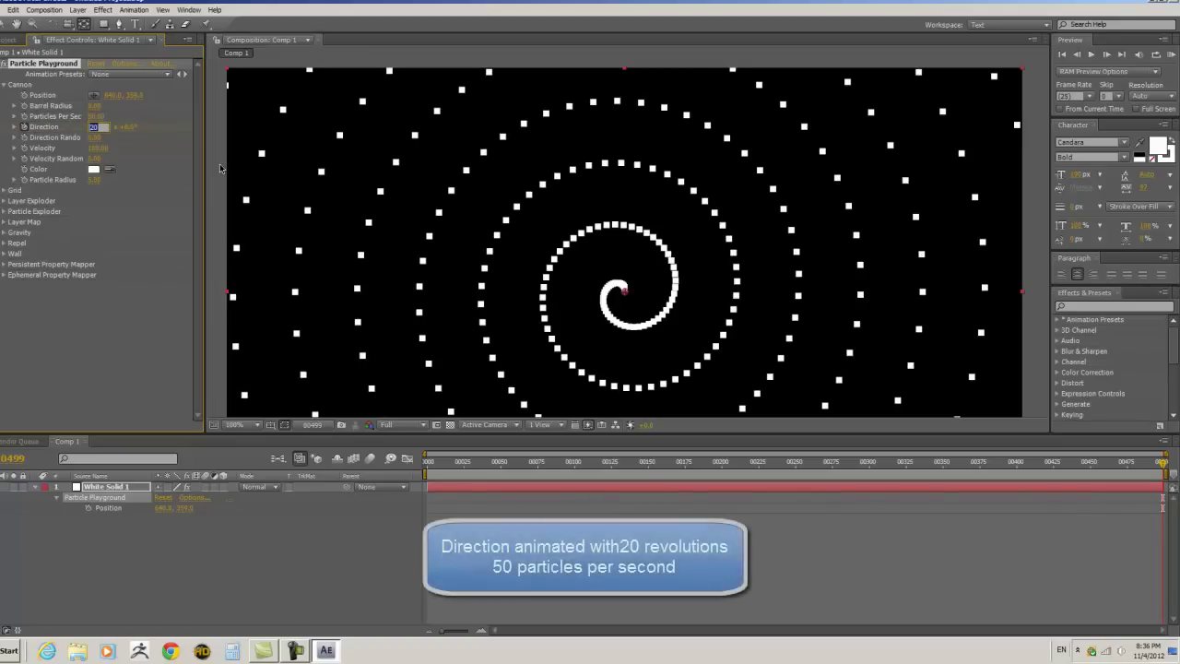
pyautogui.click(1171, 54)
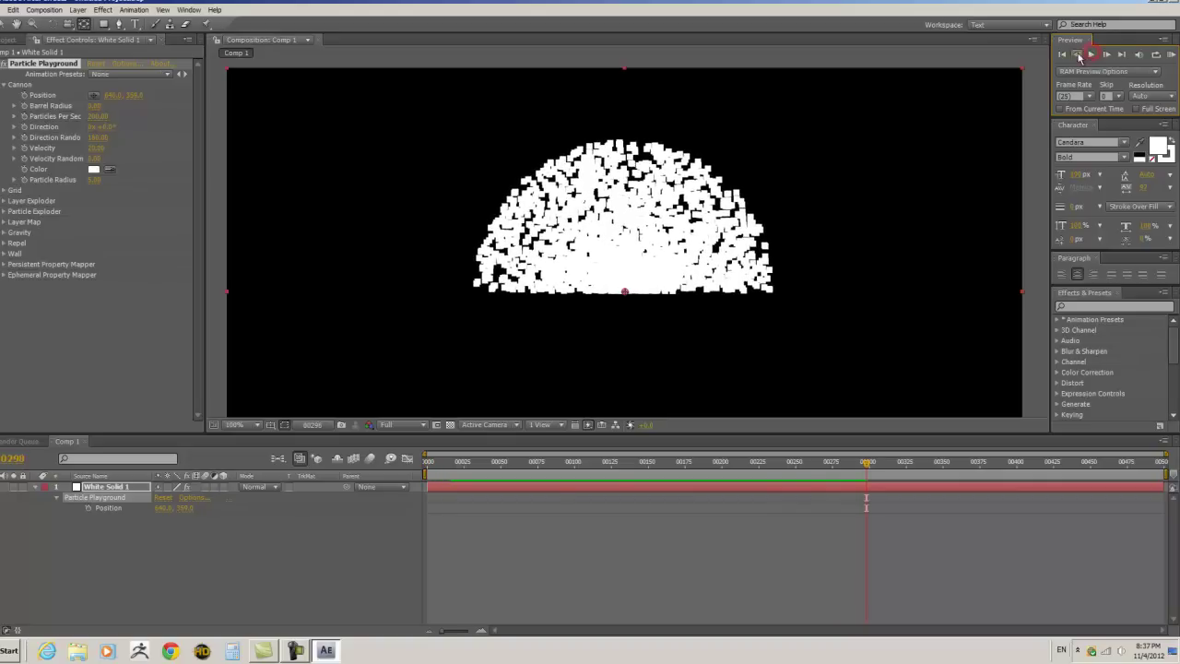
# Step: From the first frame, set Direction Random to 360 and Velocity to 20
pyautogui.click(1061, 55)
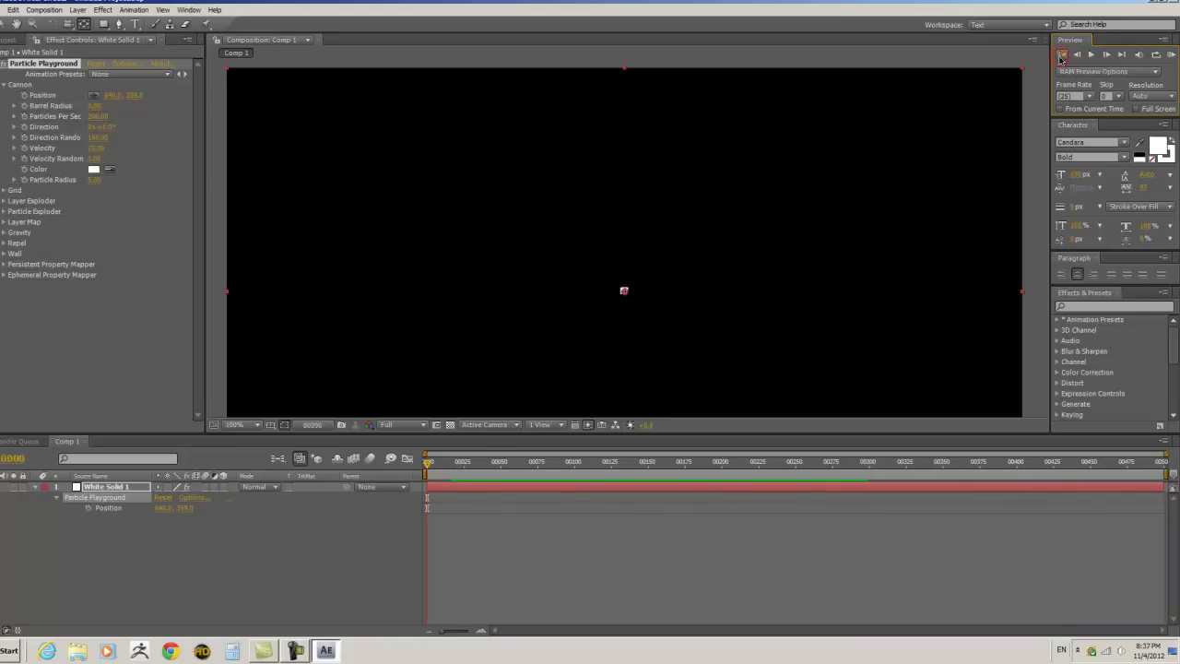
pyautogui.click(93, 138)
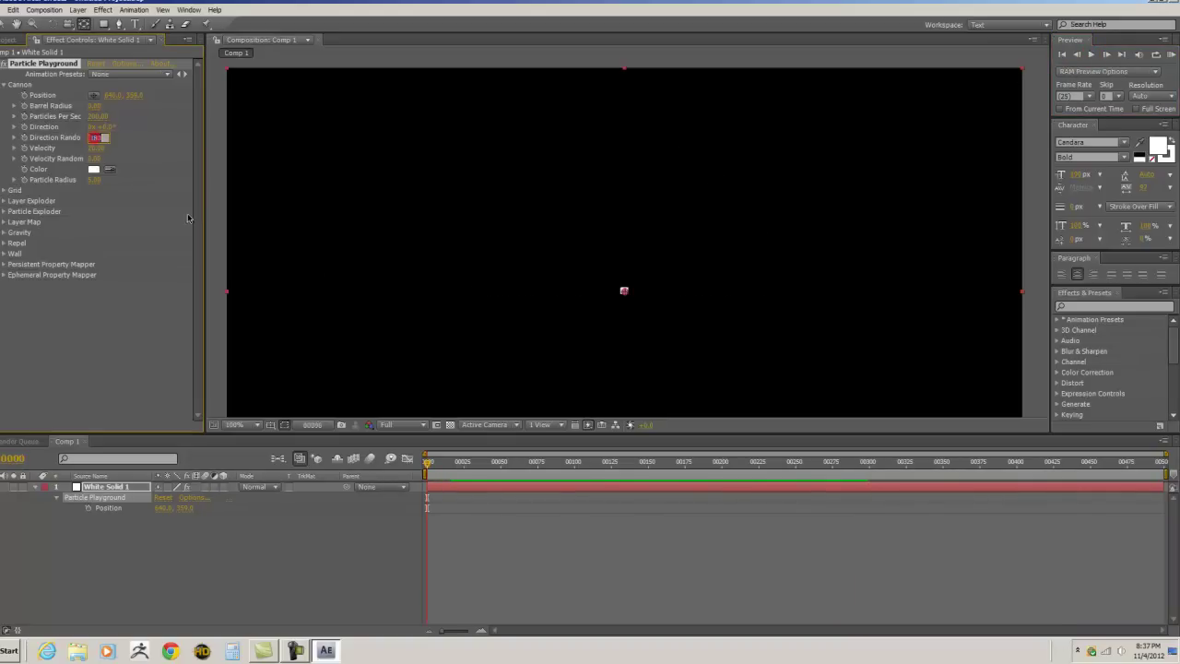
pyautogui.click(1061, 57)
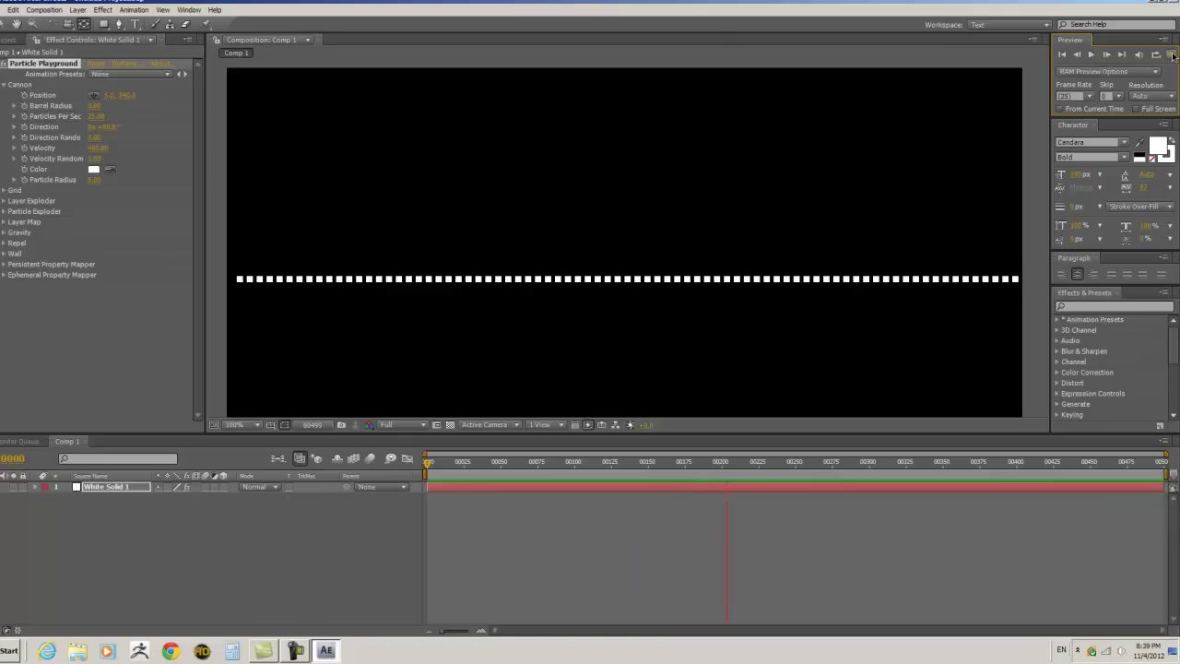
# Step: Give the cannon Velocity Random 200 and preview the irregularly clumped particles
pyautogui.click(214, 343)
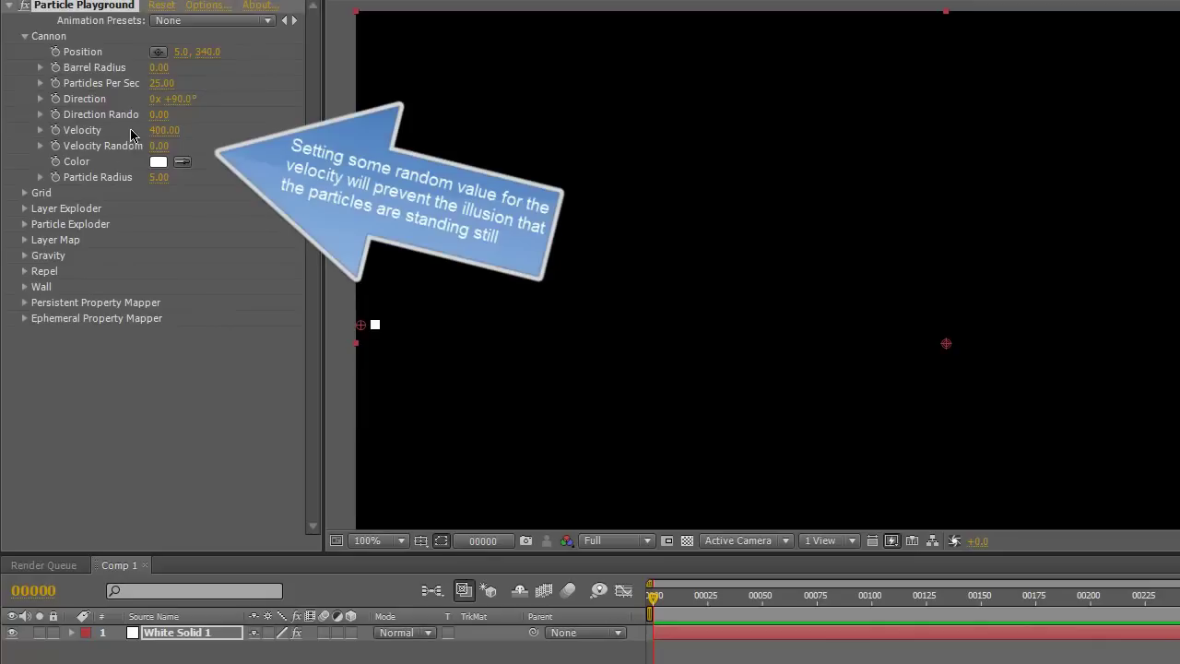
pyautogui.click(159, 145)
pyautogui.write('200')
pyautogui.press('Tab')
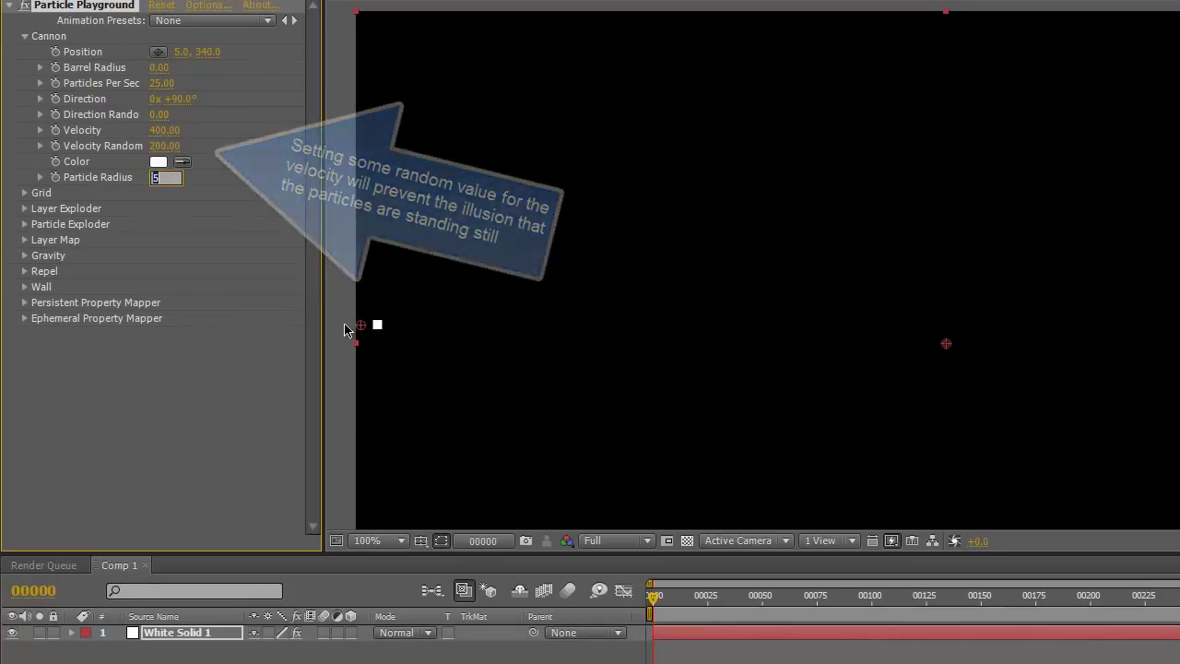
pyautogui.press('Return')
pyautogui.press('space')
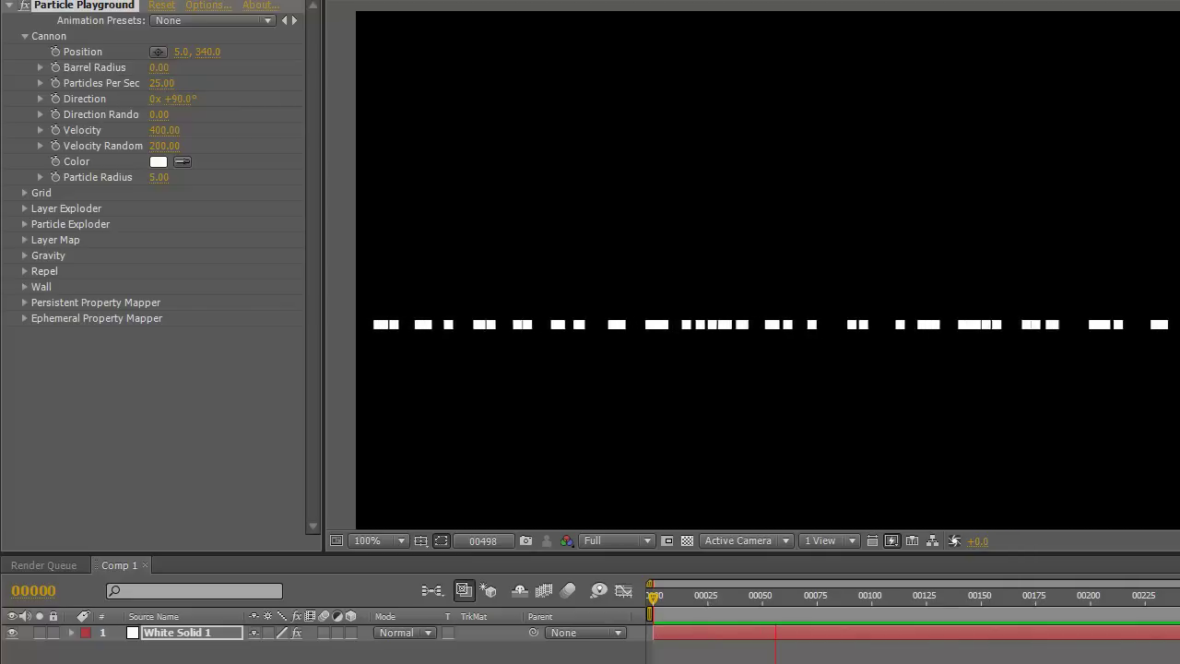
# Step: Set cannon Velocity to 200 and Velocity Random to 199, then preview
pyautogui.press('space')
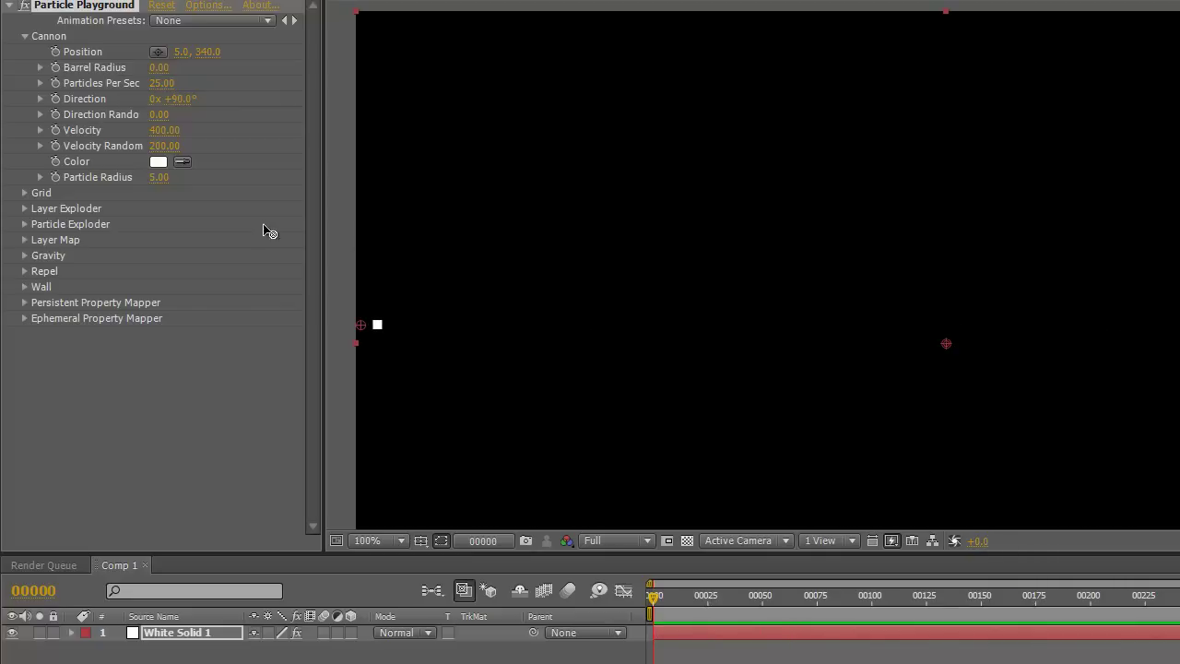
pyautogui.click(158, 132)
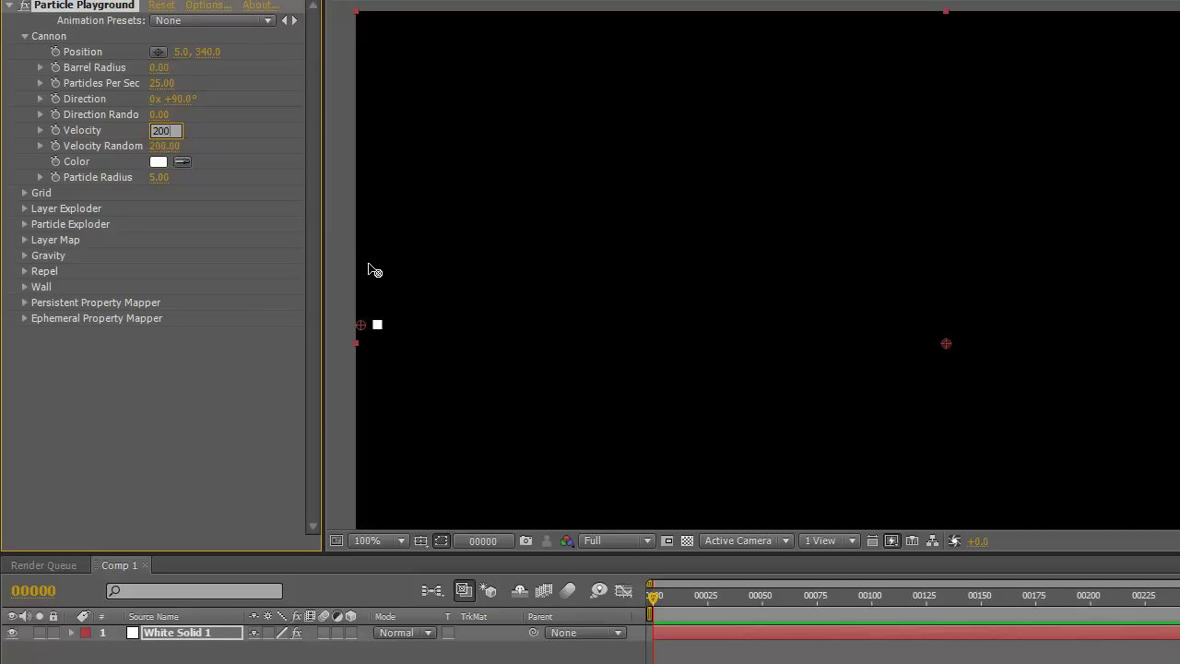
pyautogui.press('Tab')
pyautogui.write('199')
pyautogui.press('Return')
pyautogui.press('space')
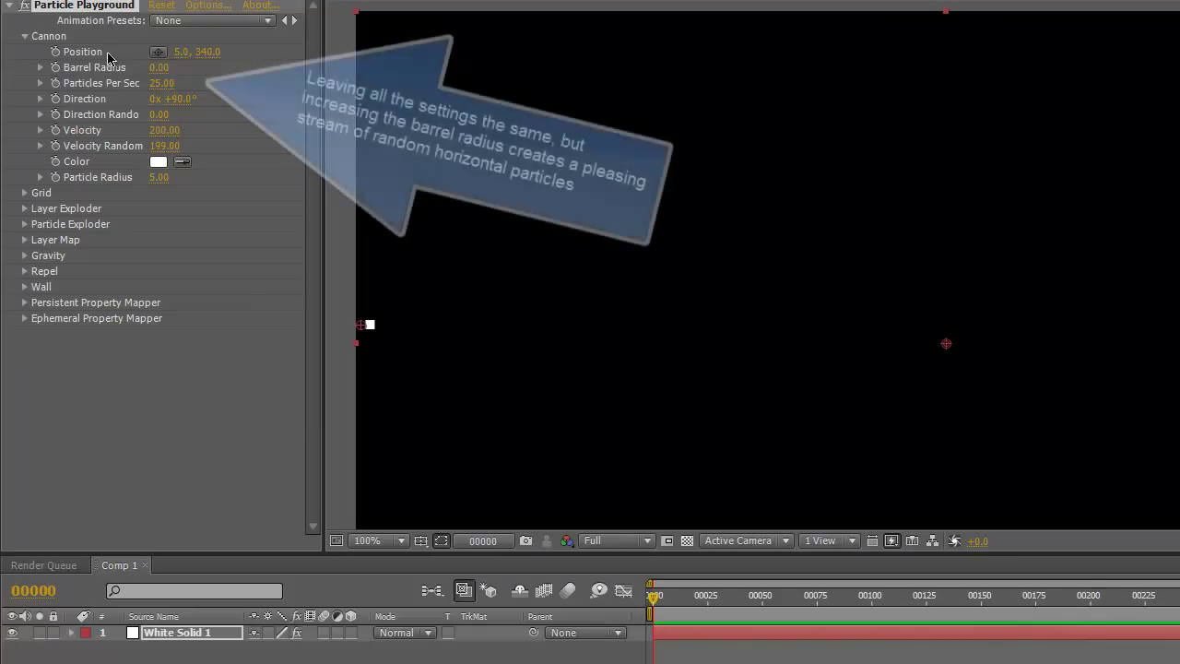
# Step: Widen the Barrel Radius to 20 and preview the scattered stream
pyautogui.click(157, 67)
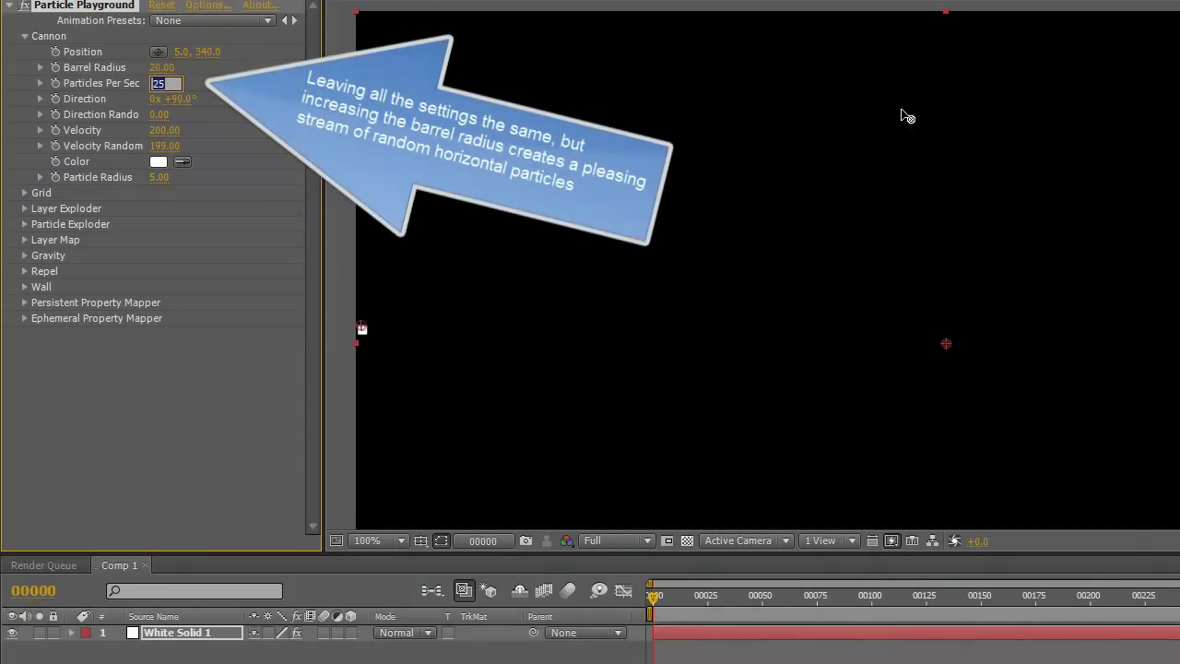
pyautogui.press('Return')
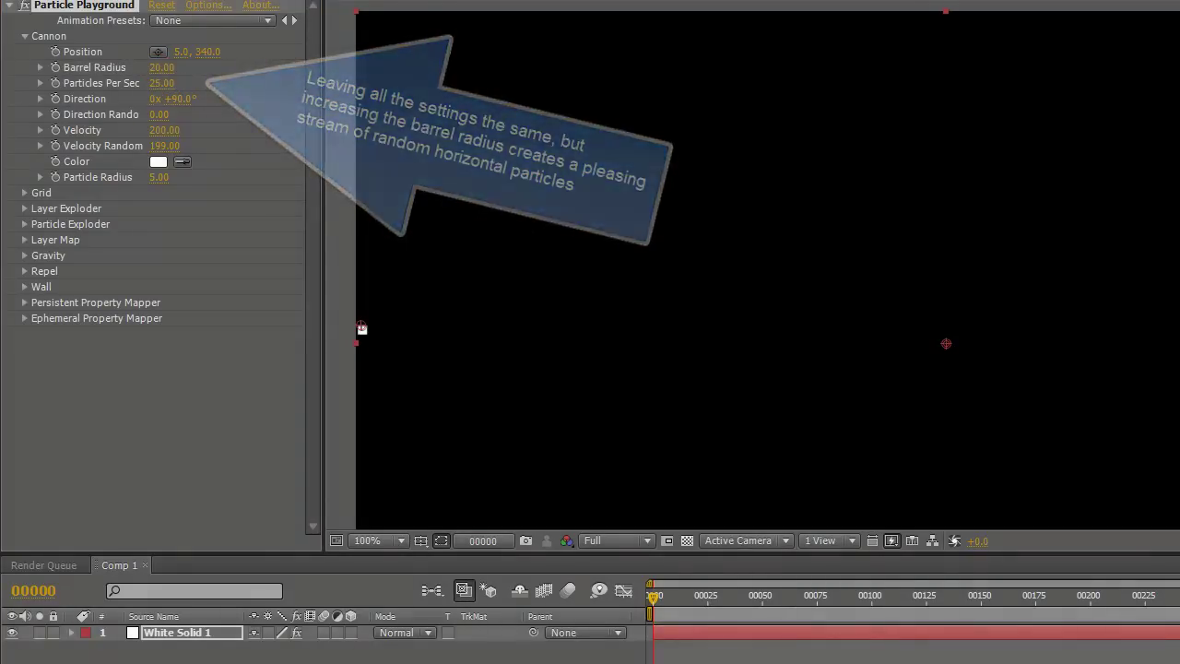
pyautogui.press('space')
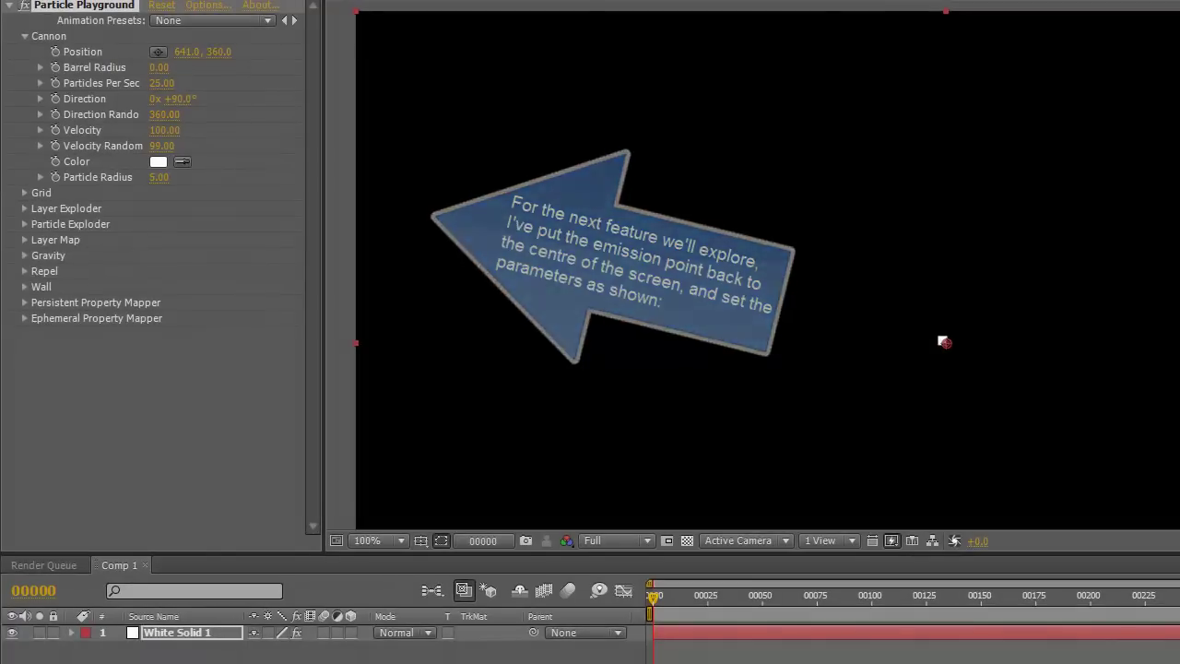
# Step: Play back the particles spraying outward in every direction from the comp centre
pyautogui.press('space')
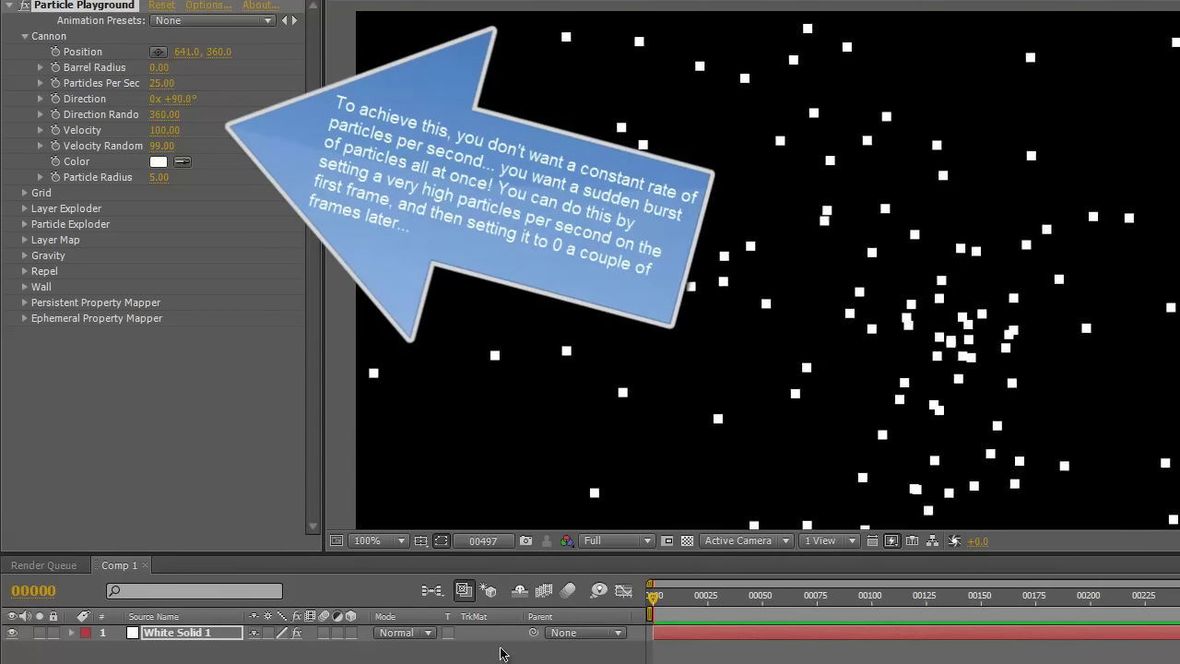
# Step: Set Particles Per Sec to 30000 at frame 0
pyautogui.press('space')
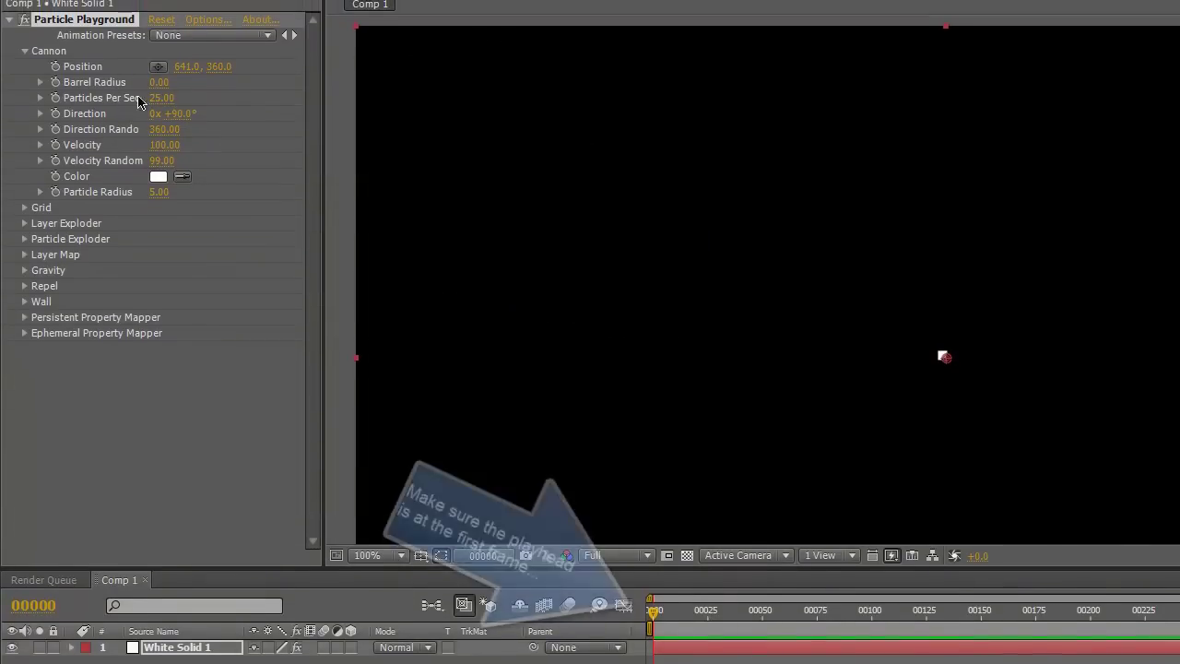
pyautogui.click(161, 83)
pyautogui.write('30000')
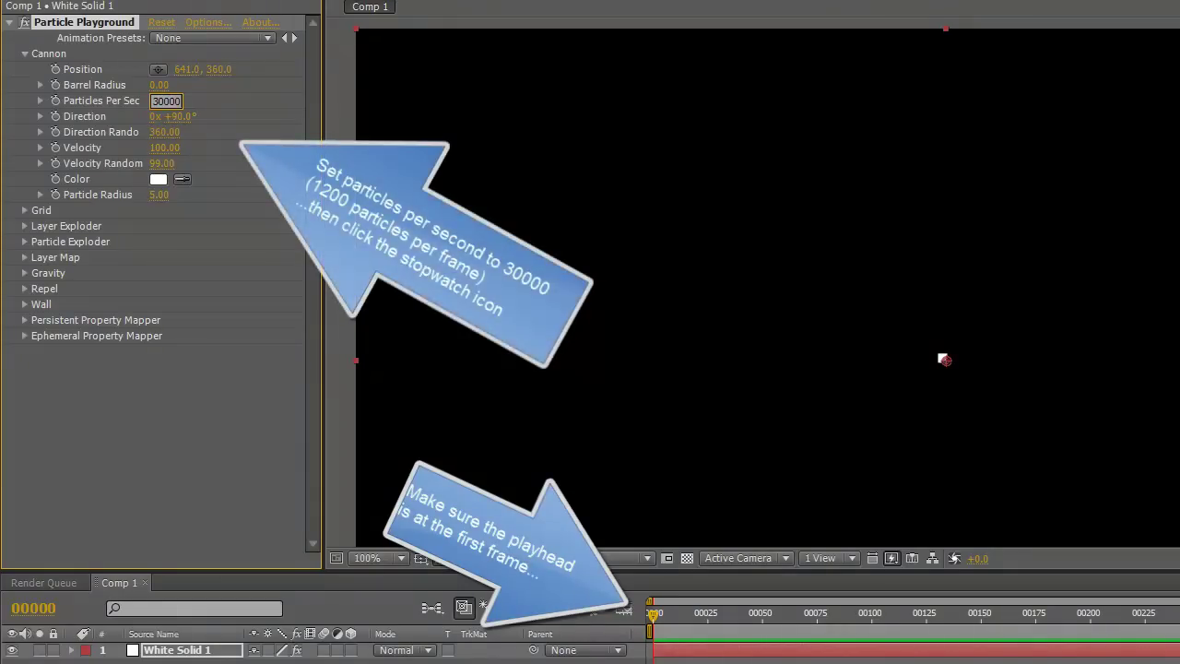
pyautogui.press('Return')
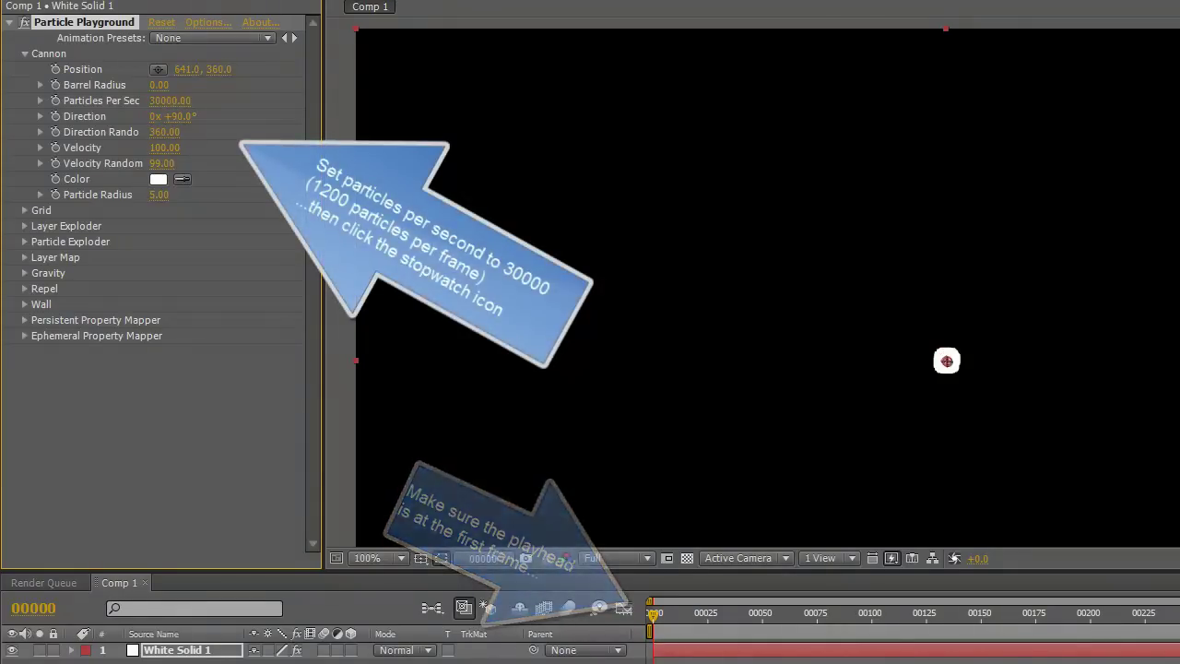
# Step: Keyframe Particles Per Sec so it drops to 0 at frame 4
pyautogui.click(55, 101)
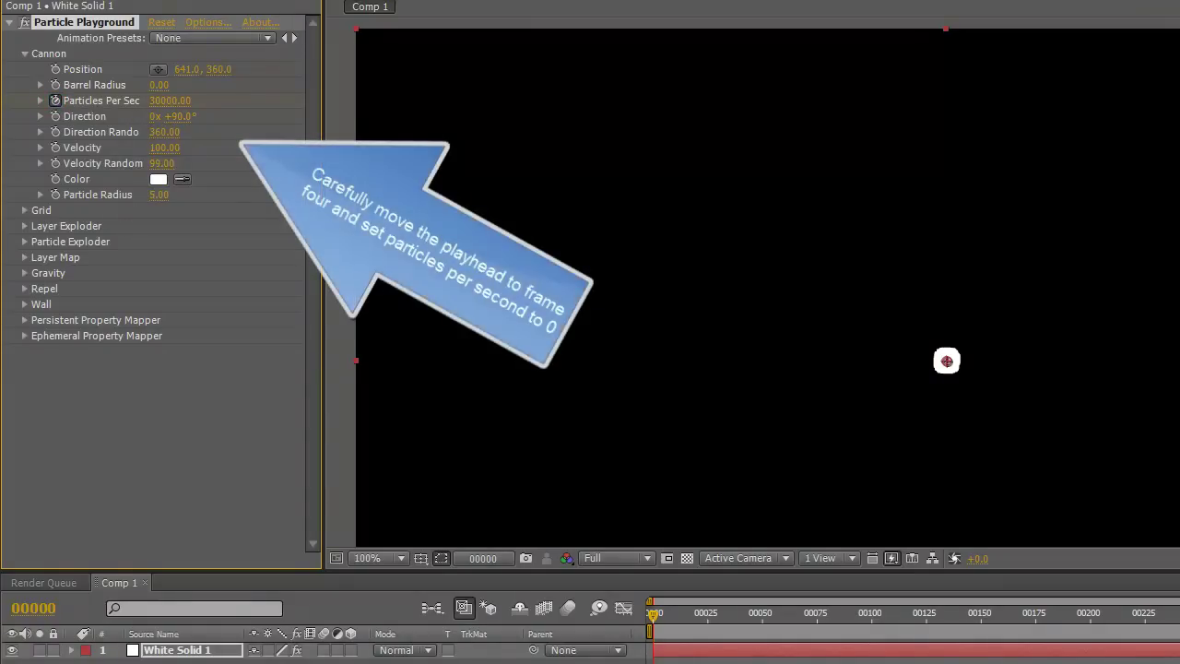
pyautogui.press('pagedown')
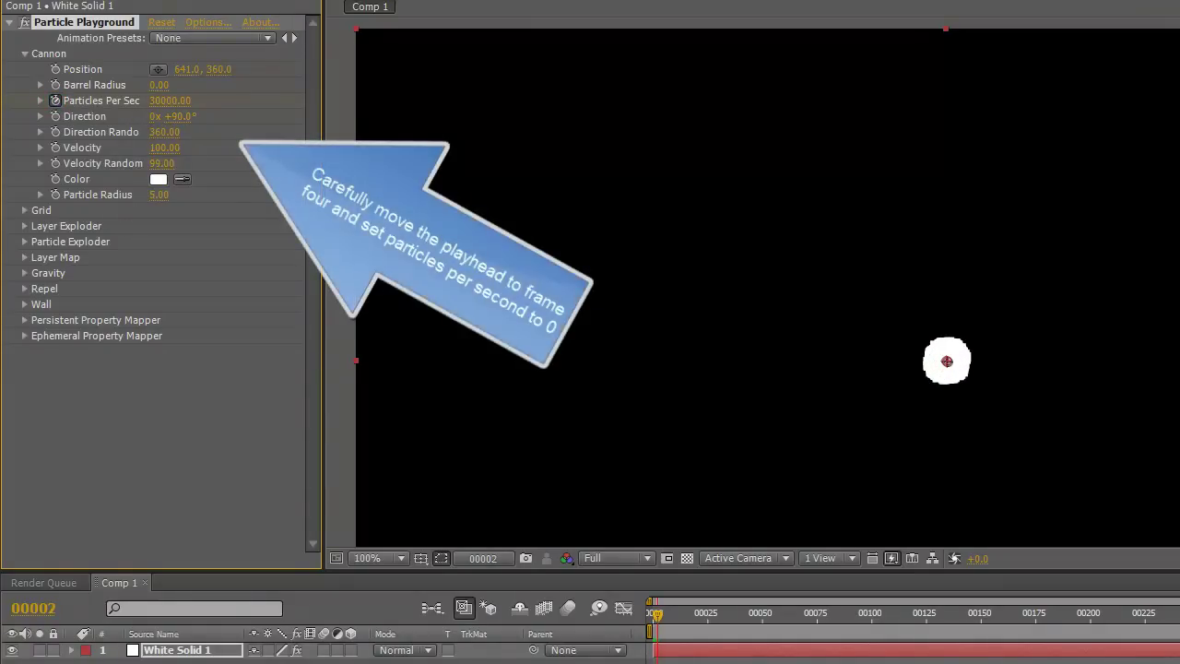
pyautogui.press('pagedown')
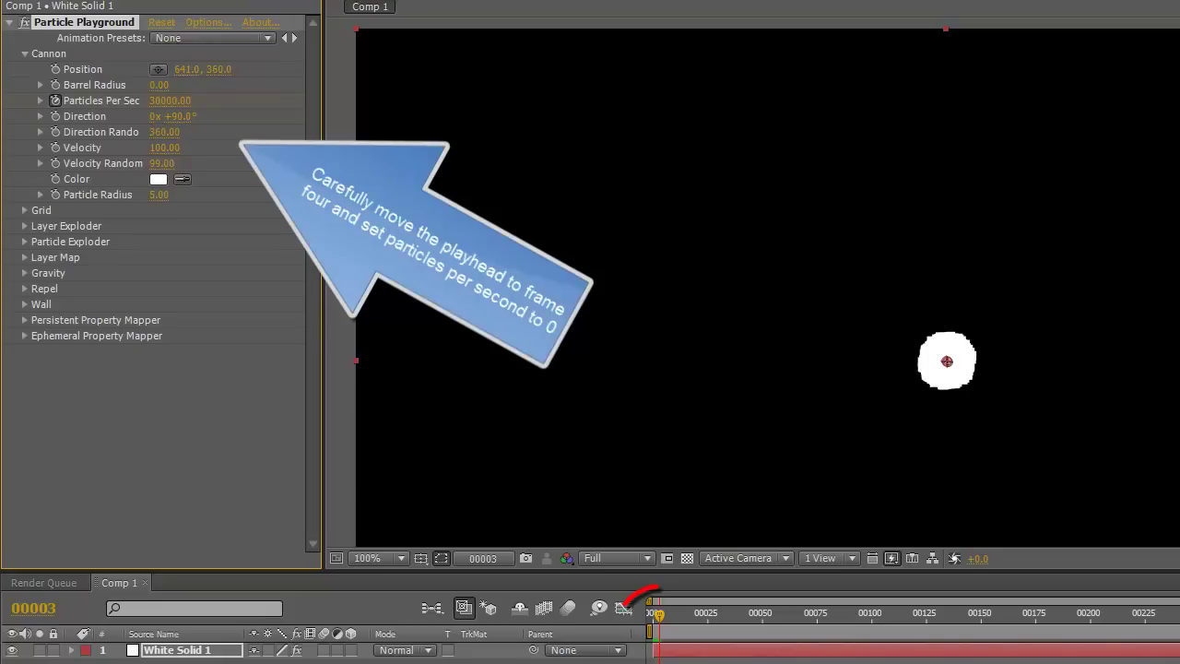
pyautogui.press('pagedown')
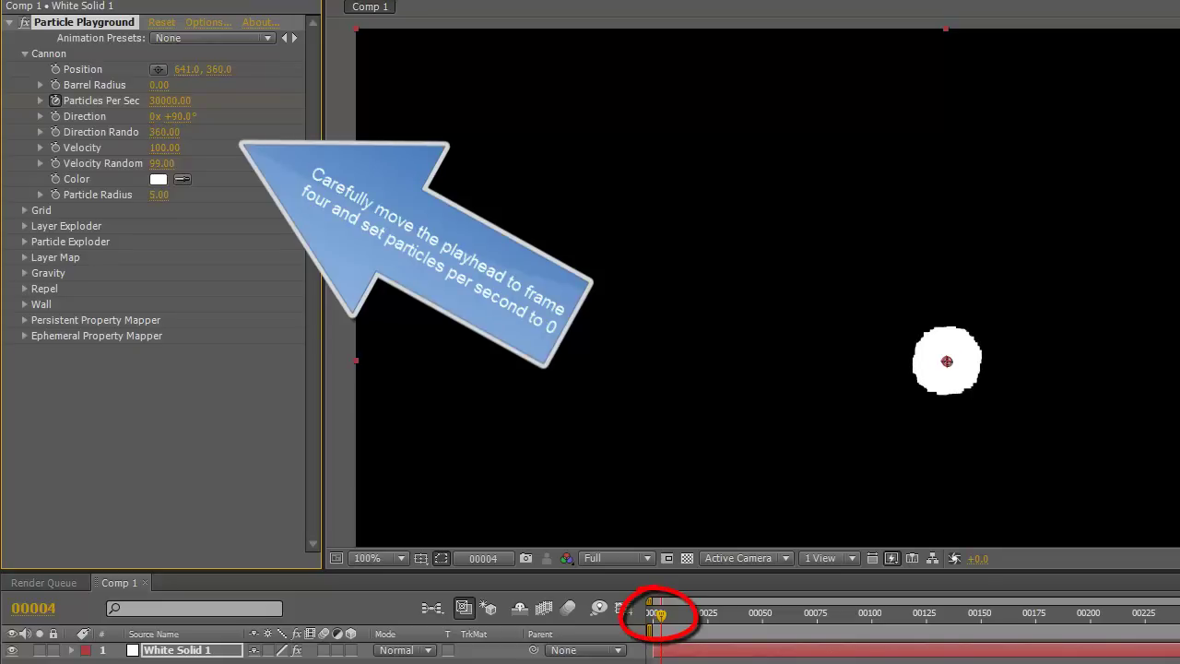
pyautogui.click(160, 100)
pyautogui.write('0')
pyautogui.press('Return')
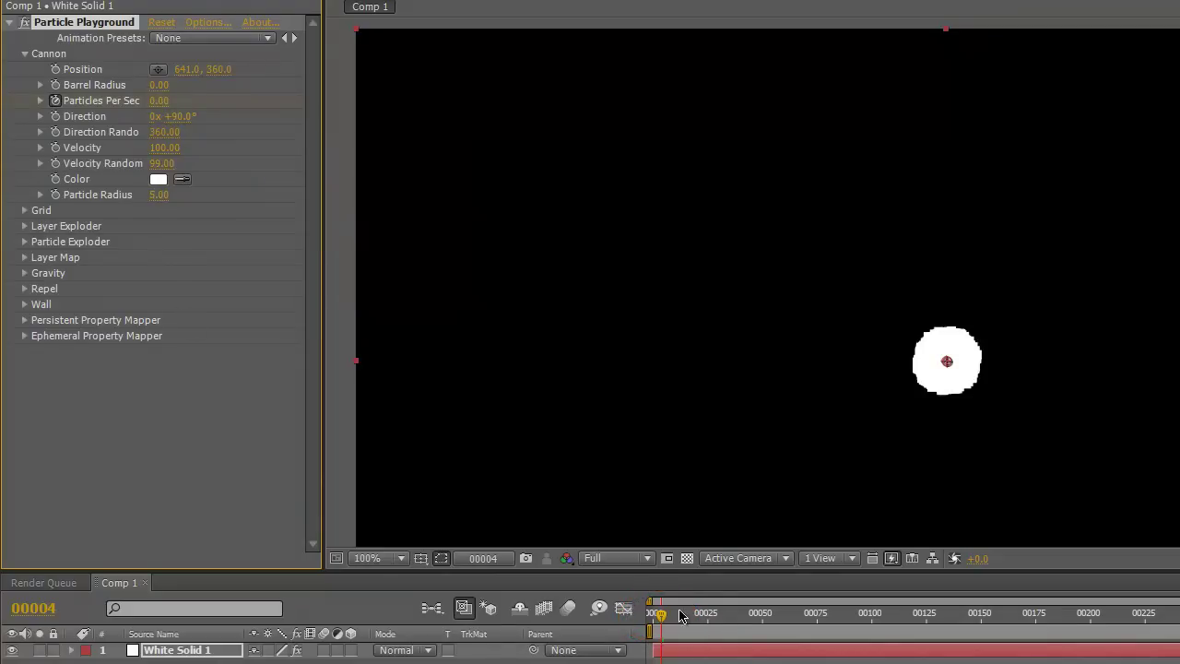
# Step: Back at frame 0, raise the cannon Velocity to 400
pyautogui.moveTo(660, 618); pyautogui.dragTo(651, 615)
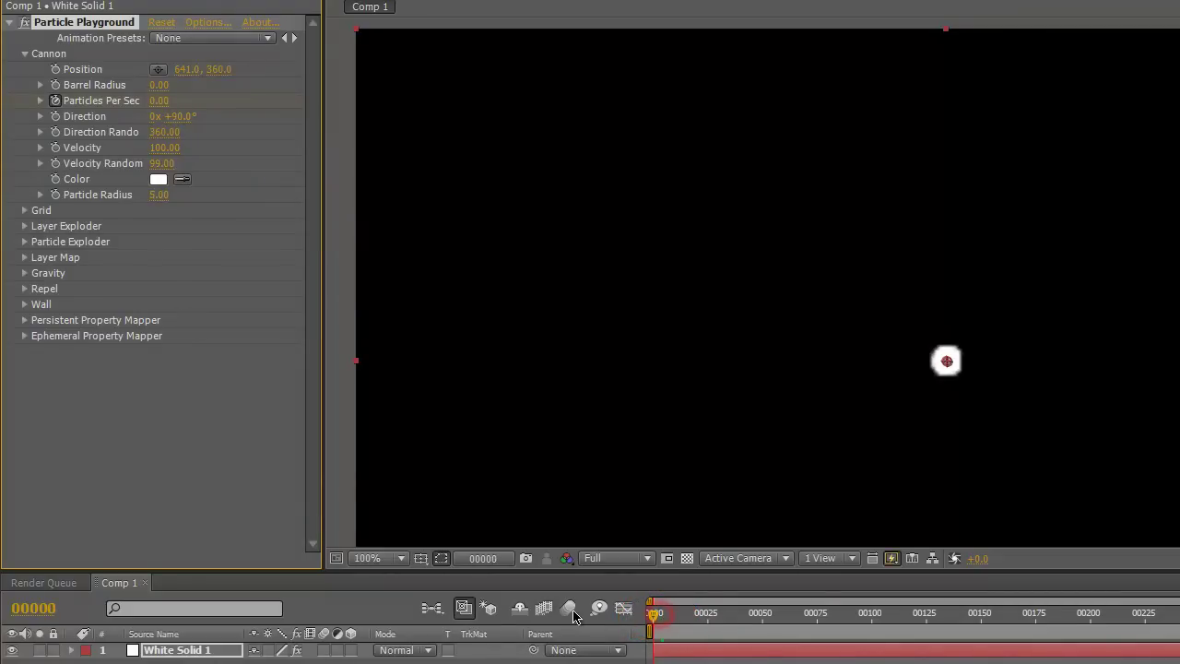
pyautogui.click(161, 150)
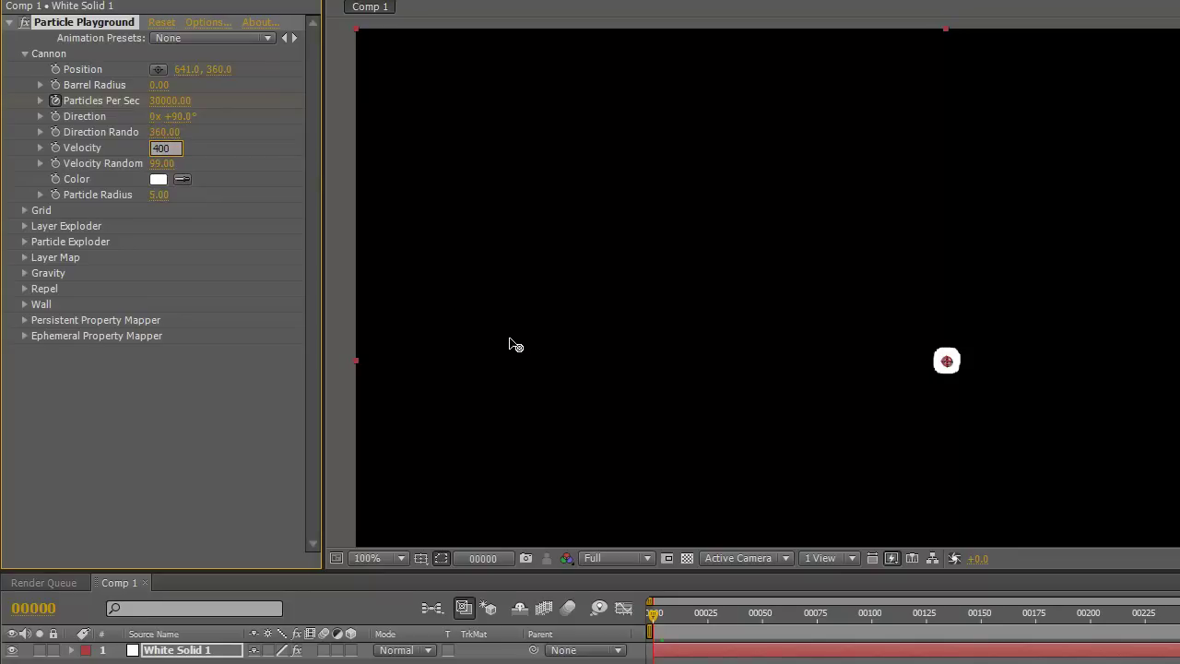
pyautogui.press('Tab')
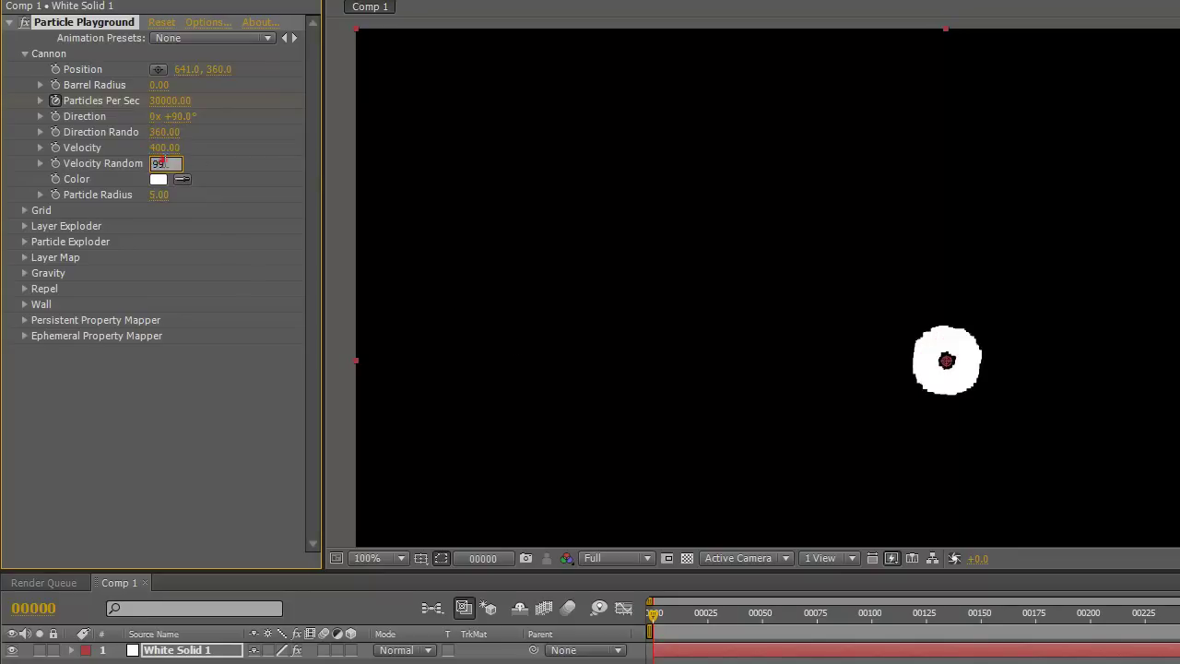
# Step: Set Velocity Random to 50 and preview the particle burst
pyautogui.doubleClick(161, 163)
pyautogui.press('Return')
pyautogui.press('space')
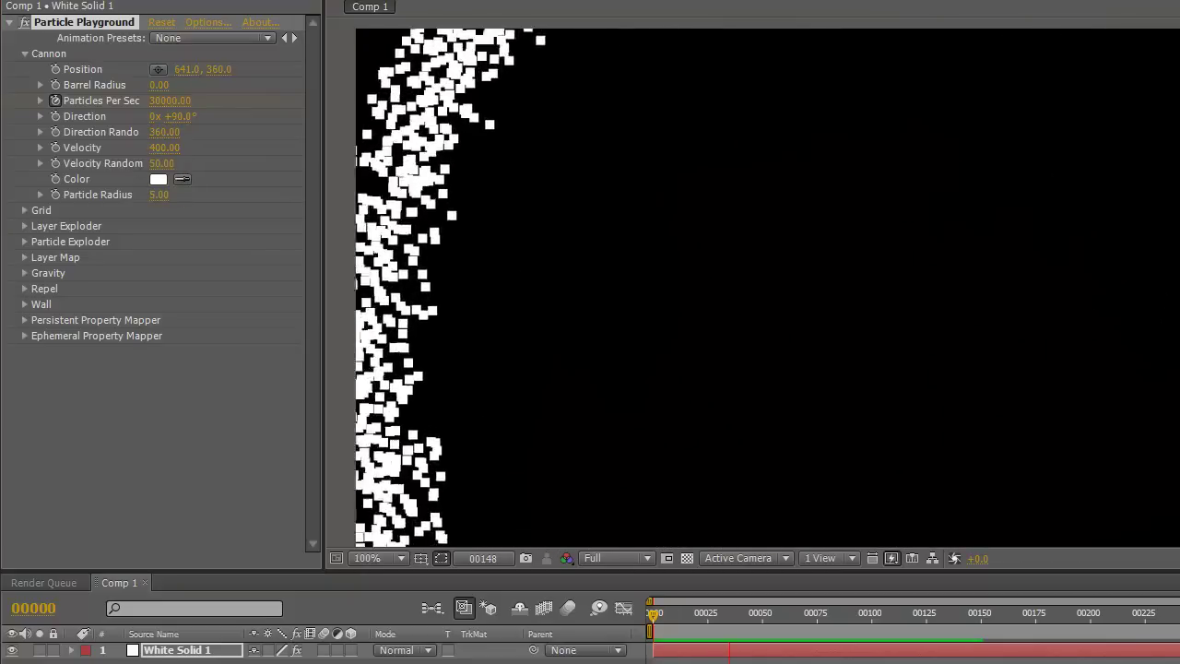
pyautogui.press('space')
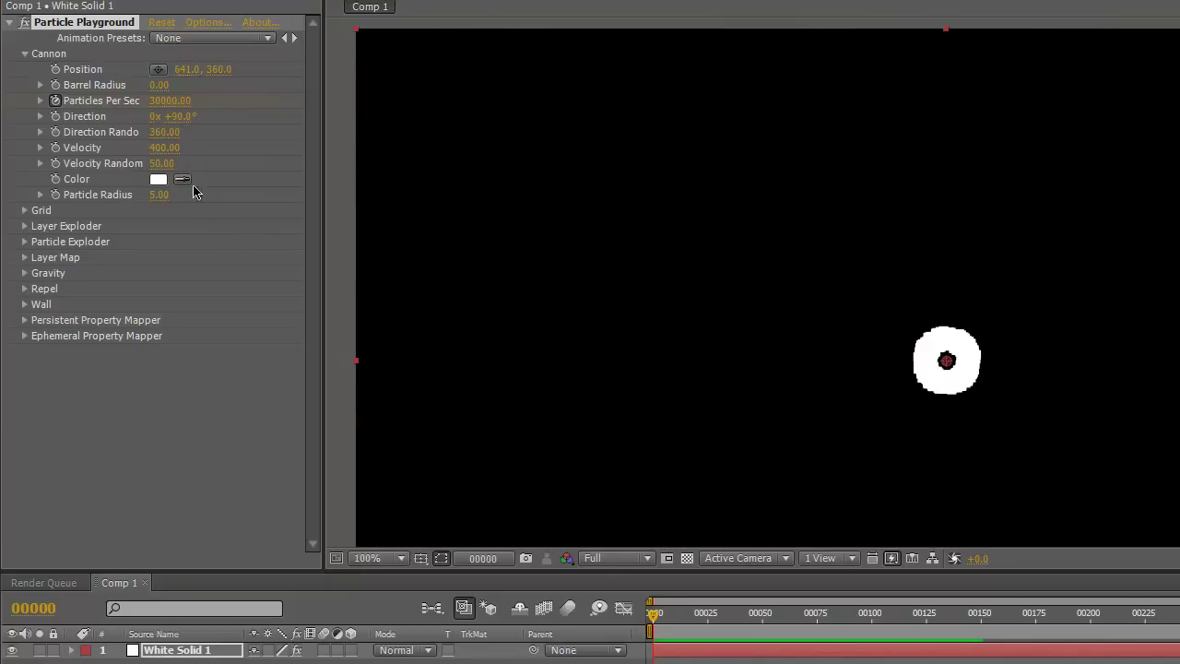
# Step: Set Velocity to 200 and Velocity Random to 200, then preview the burst
pyautogui.click(164, 147)
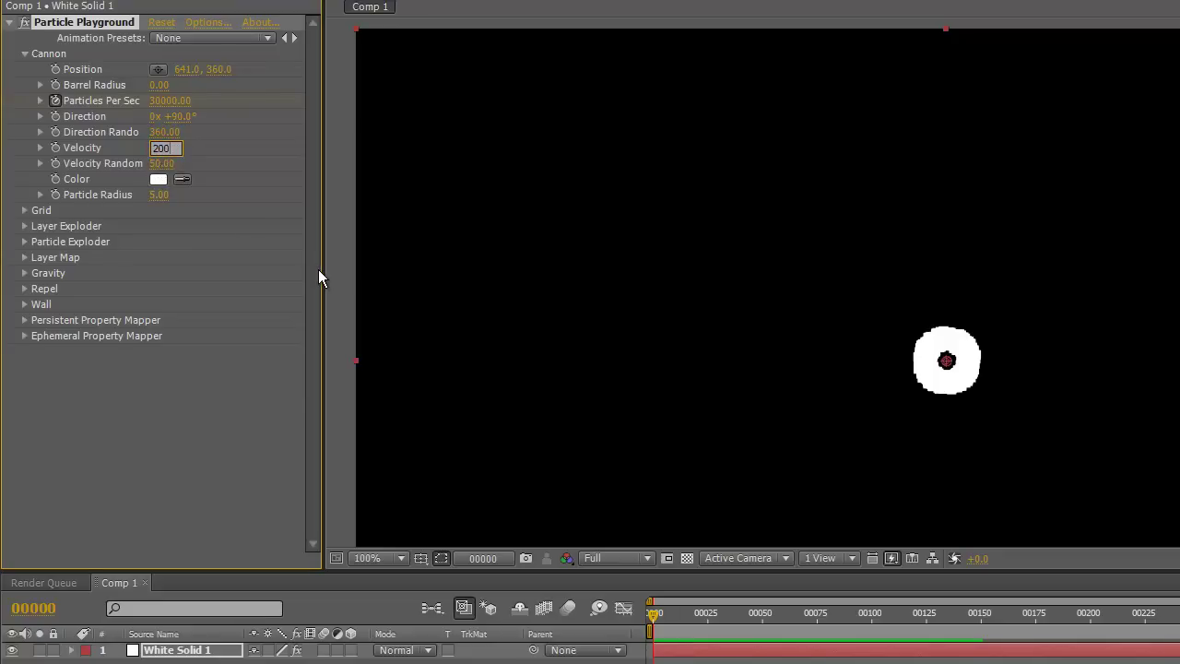
pyautogui.press('Tab')
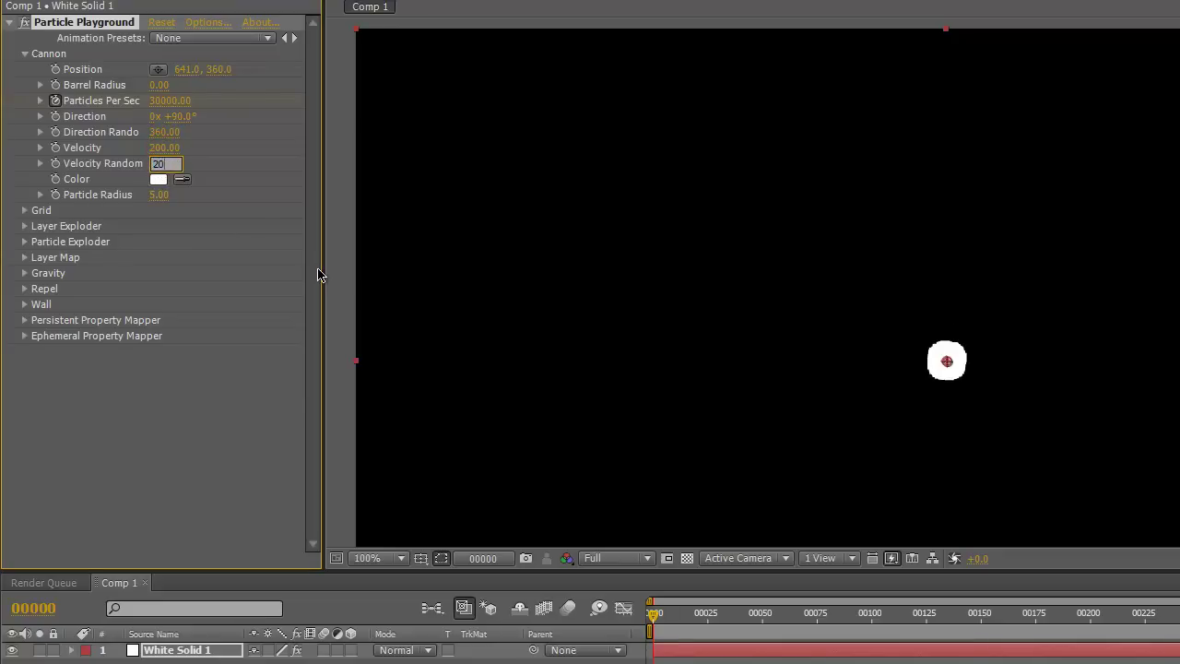
pyautogui.write('200')
pyautogui.press('Tab')
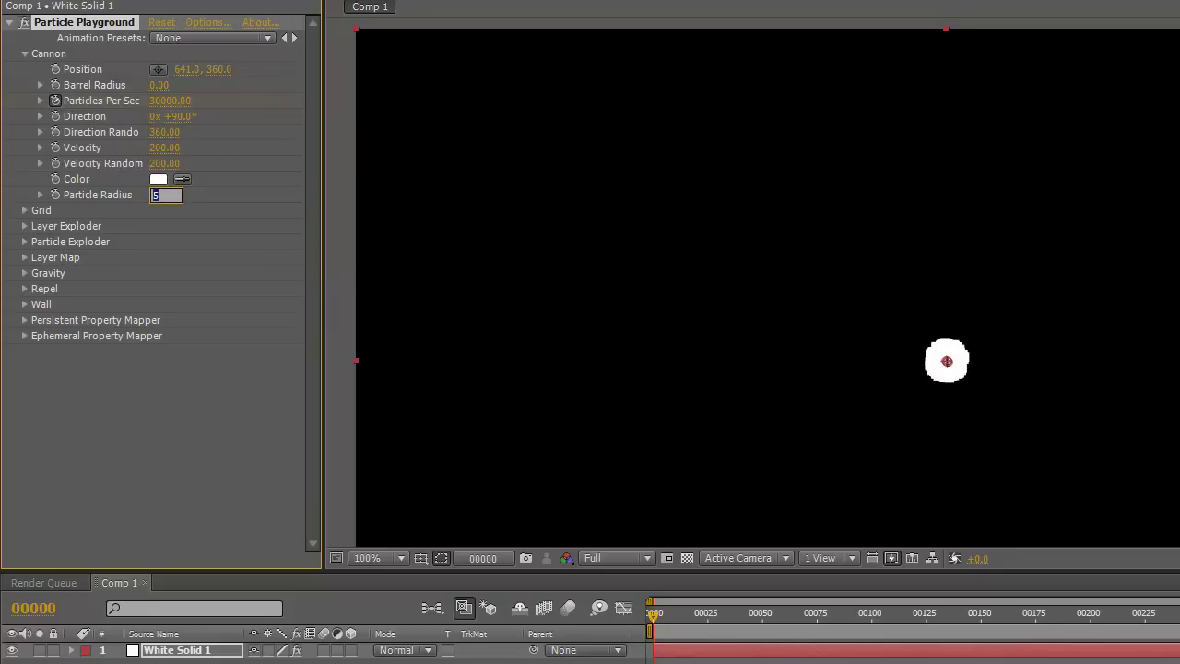
pyautogui.press('Return')
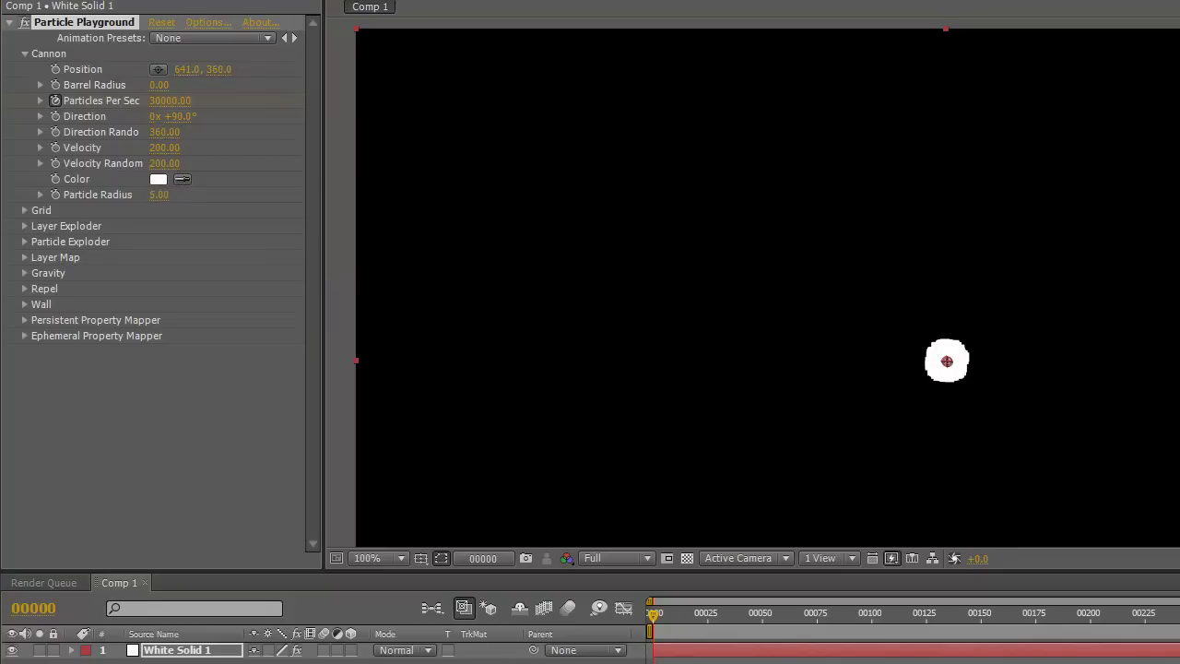
pyautogui.press('space')
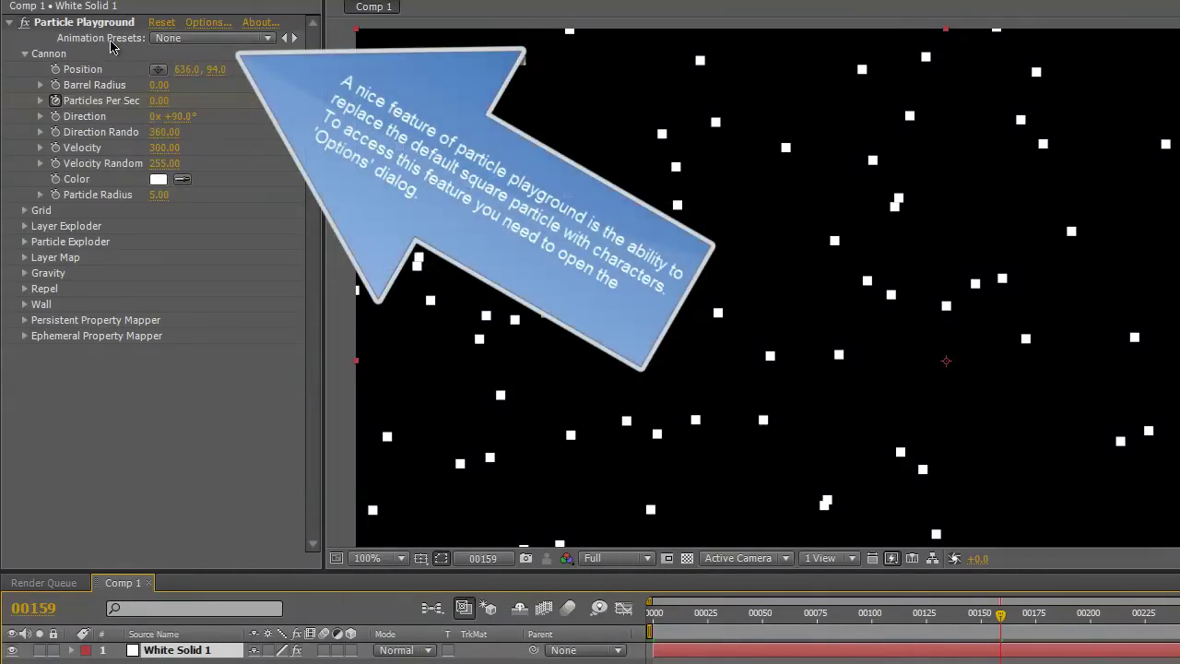
# Step: Set the cannon text to 'type text in here' so particles become characters
pyautogui.click(205, 22)
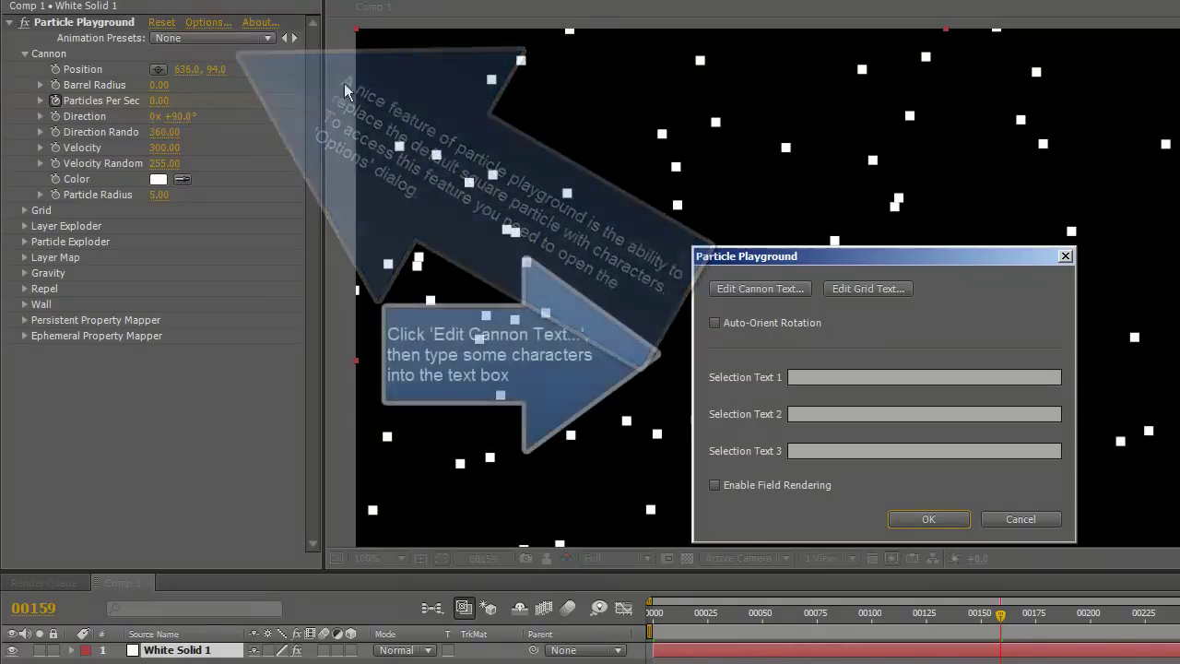
pyautogui.click(755, 288)
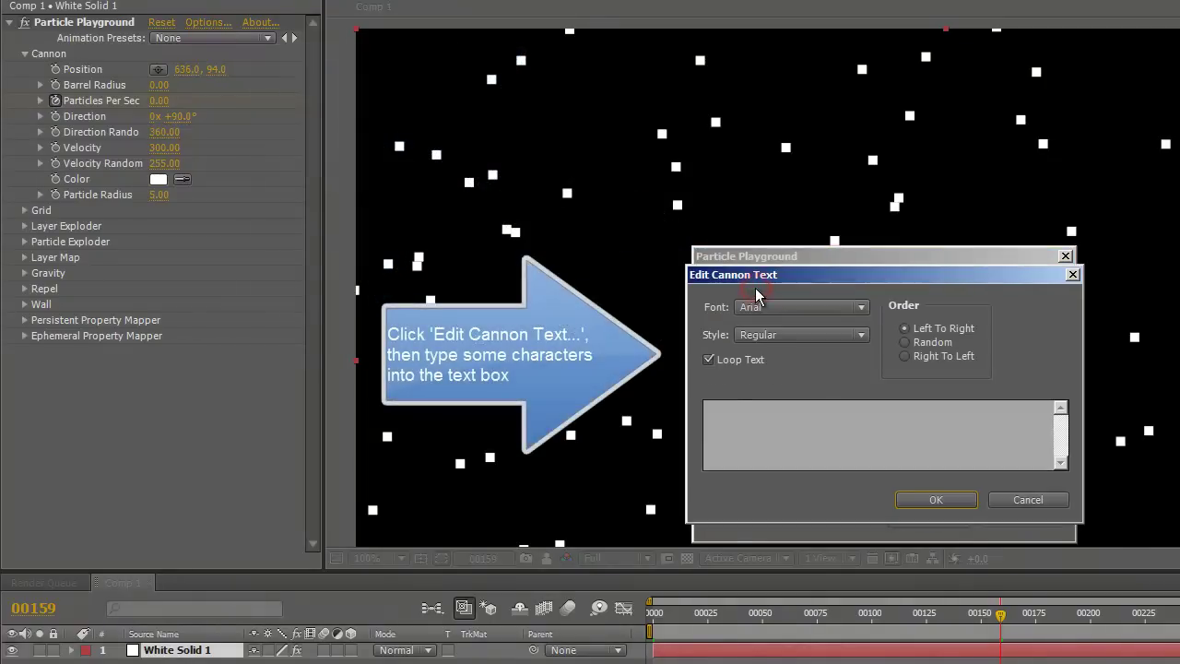
pyautogui.click(733, 417)
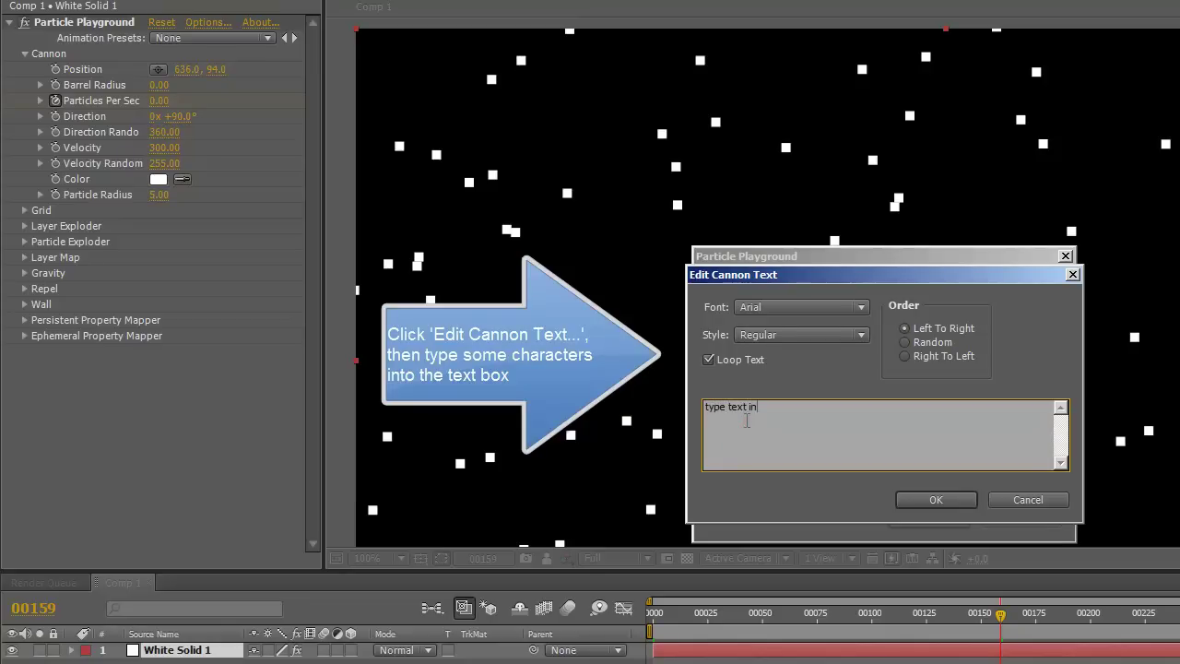
pyautogui.write('type text in here')
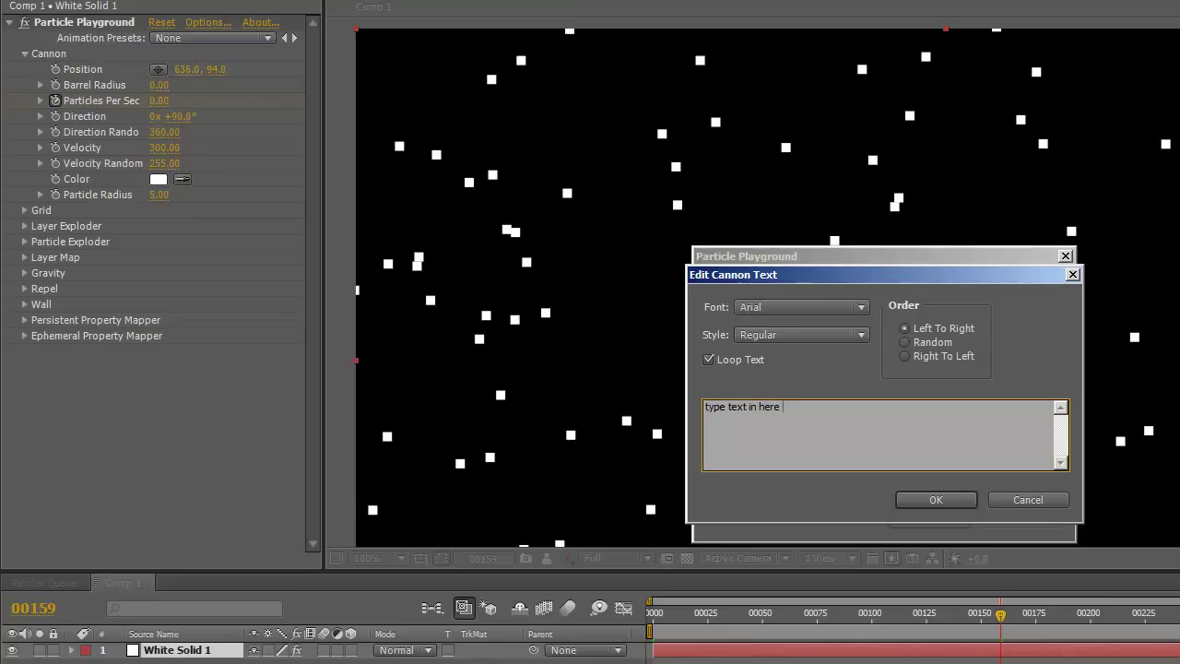
pyautogui.click(945, 503)
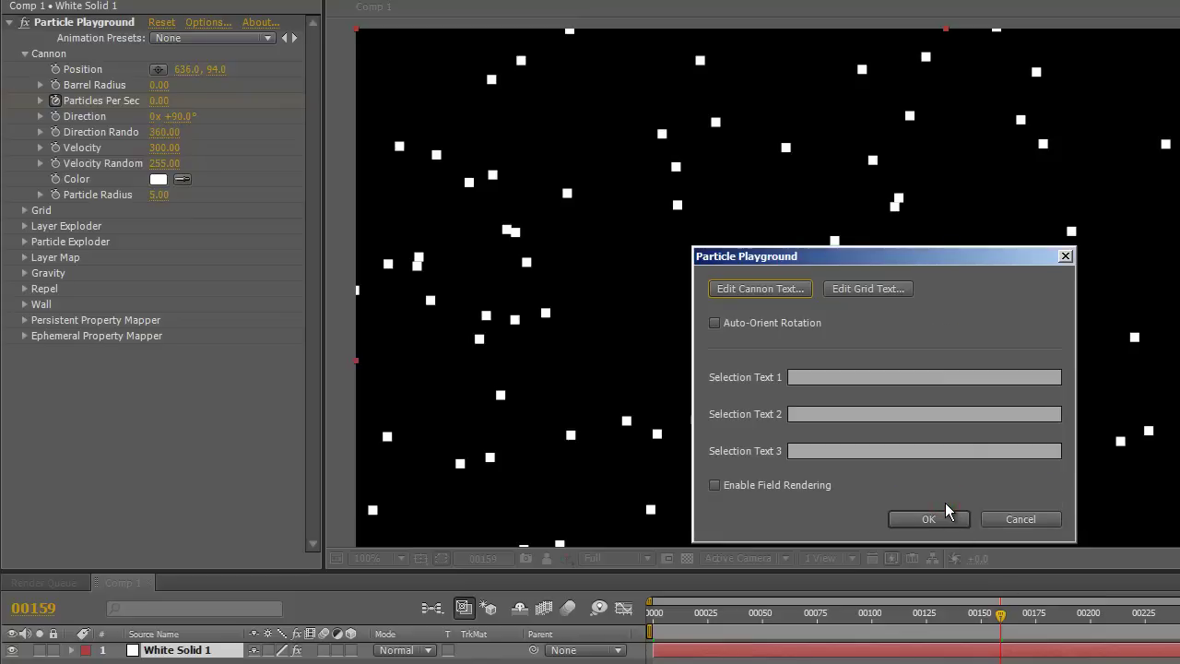
pyautogui.click(929, 519)
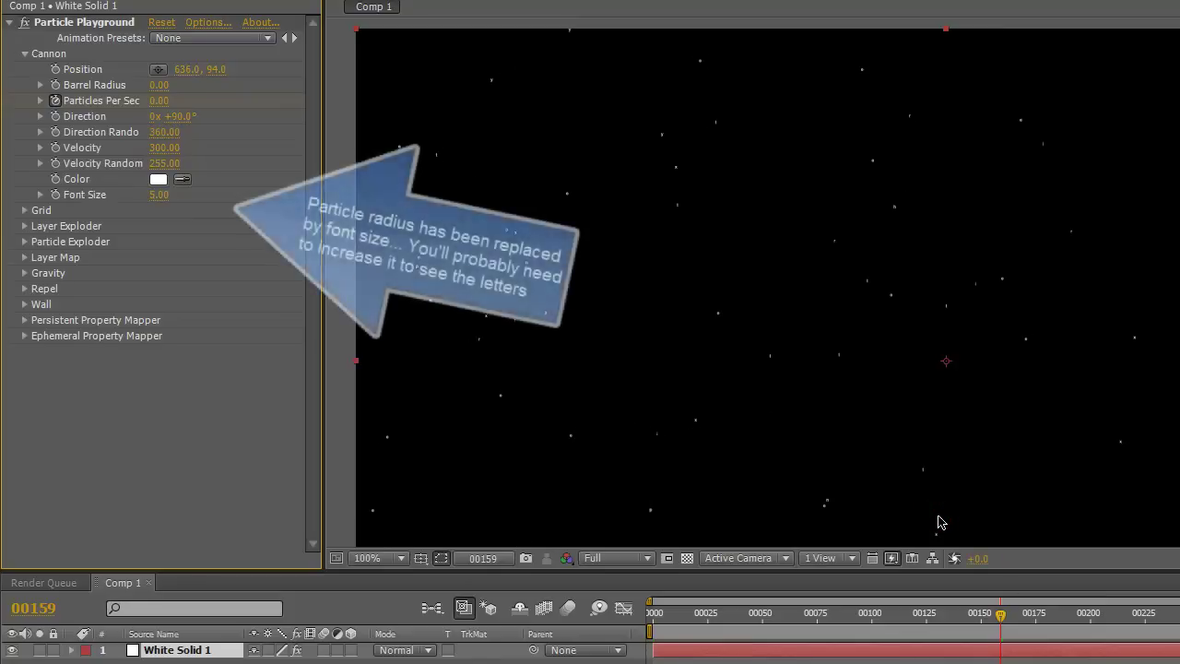
# Step: Set Font Size to 20 and preview the letter burst from the comp start
pyautogui.click(155, 196)
pyautogui.press('Tab')
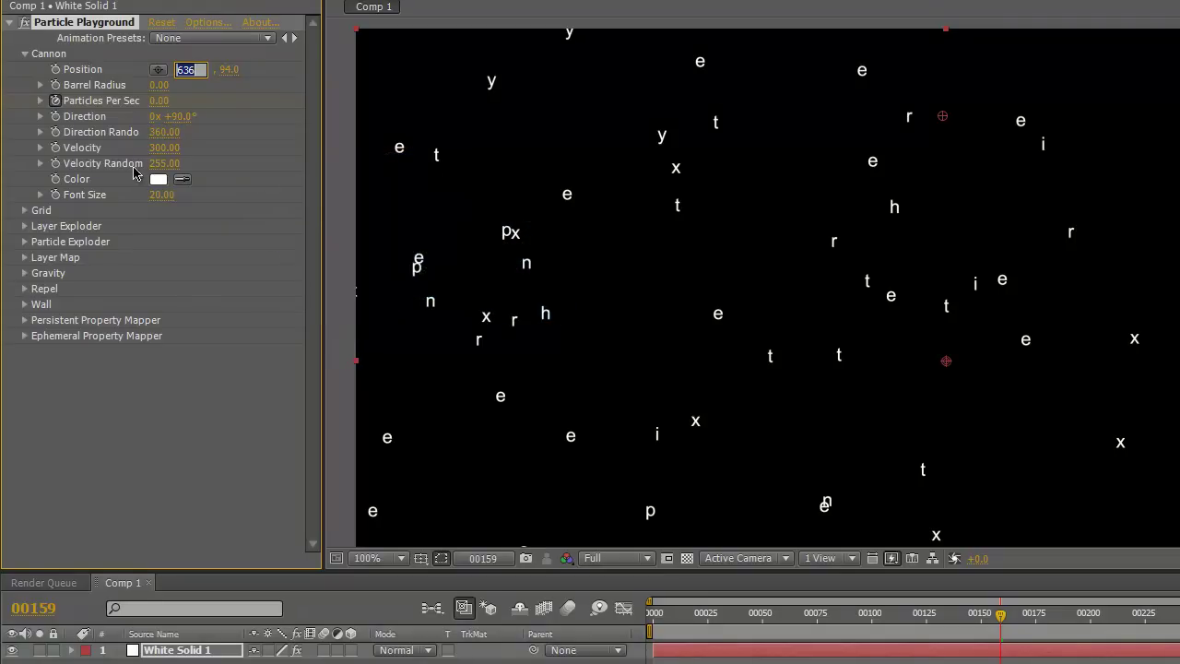
pyautogui.press('Return')
pyautogui.press('Home')
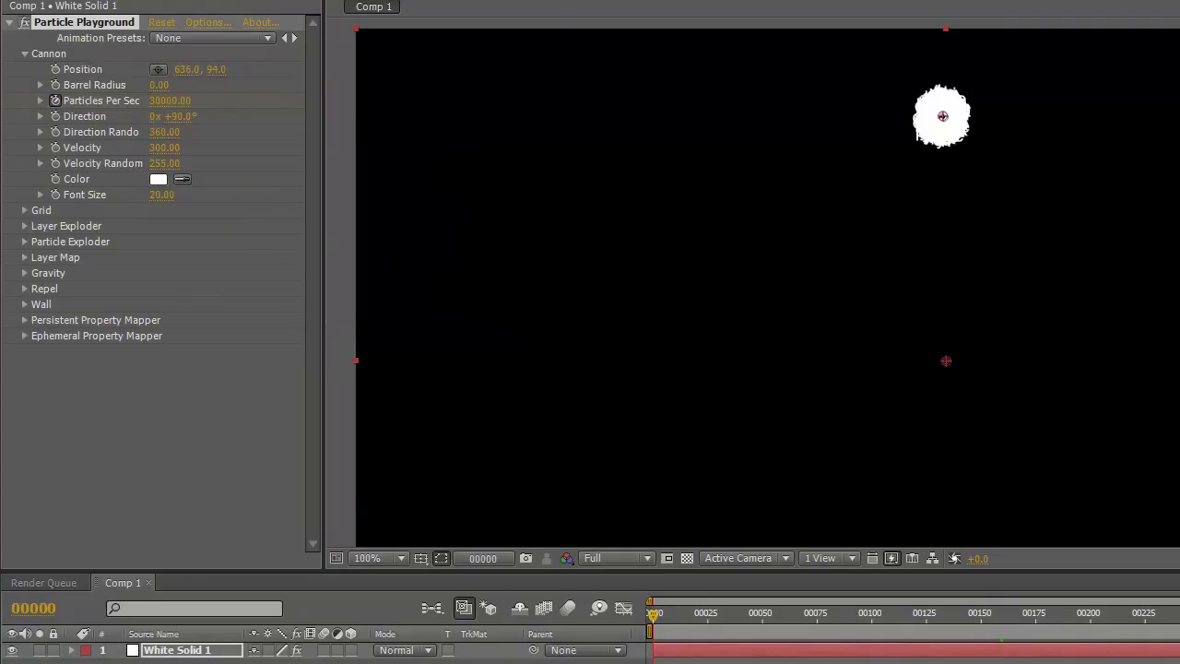
pyautogui.press('KP_0')
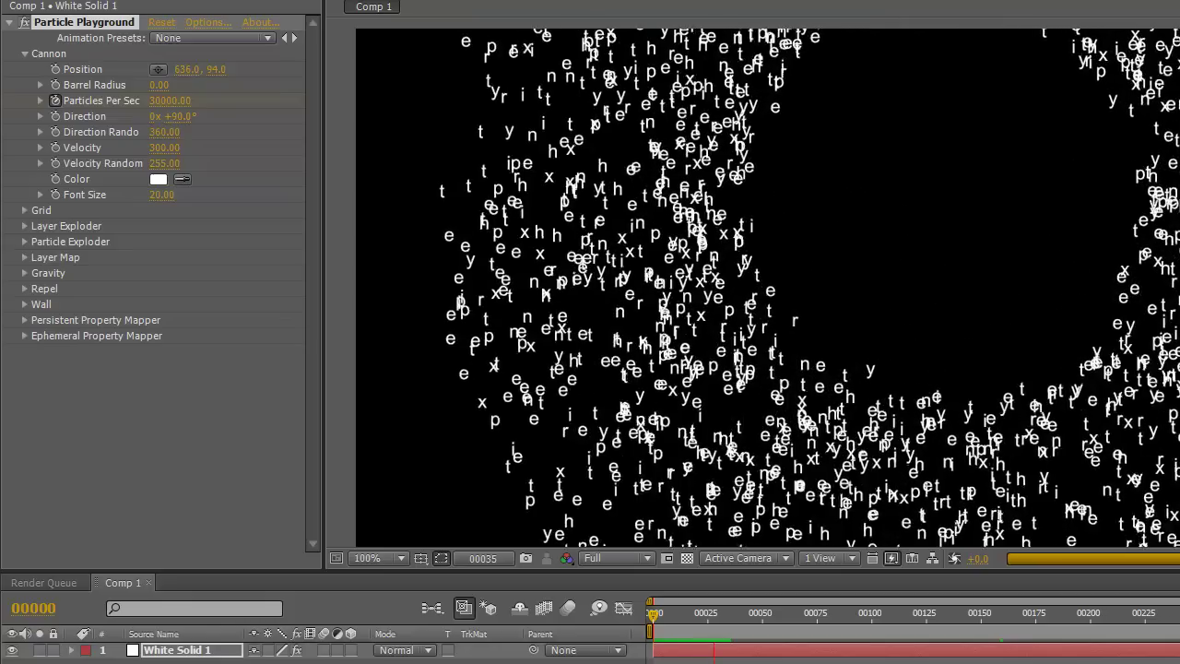
pyautogui.press('space')
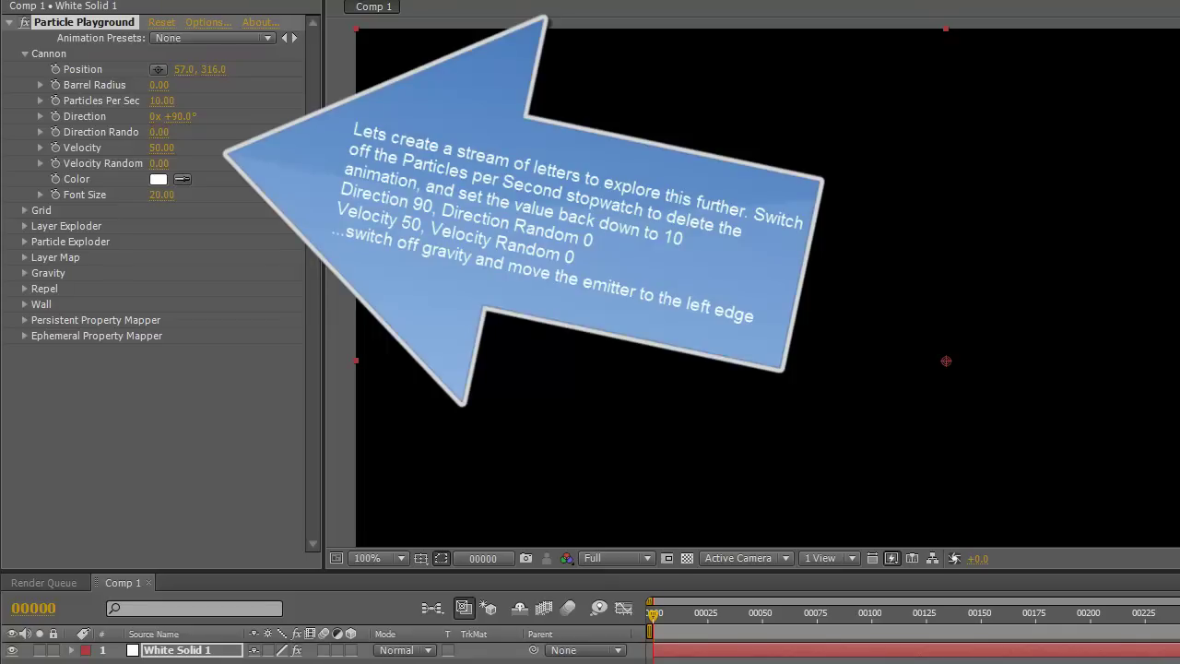
pyautogui.press('KP_0')
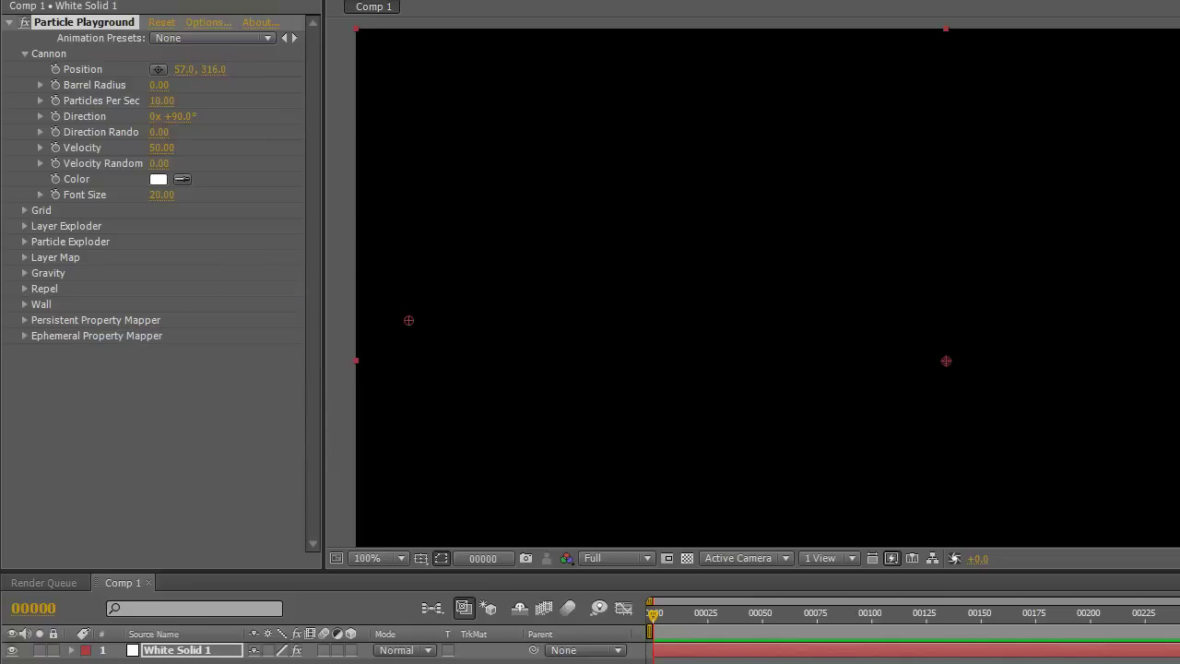
# Step: Set the cannon text order to Right To Left and preview the streaming letters
pyautogui.click(223, 24)
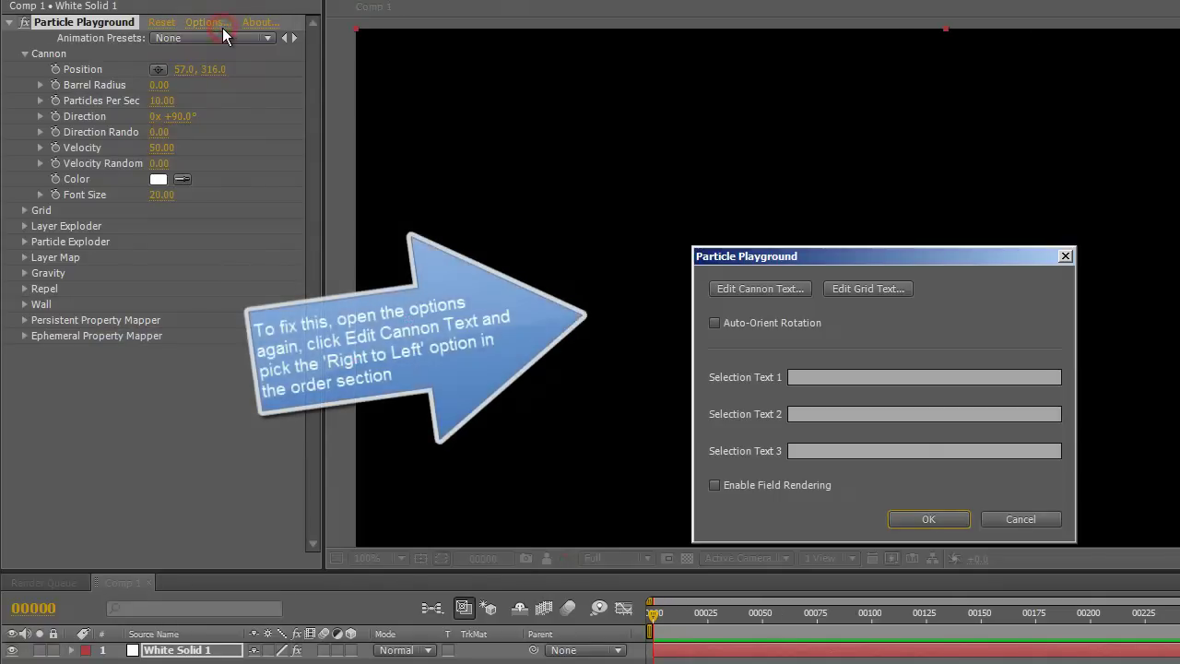
pyautogui.click(790, 284)
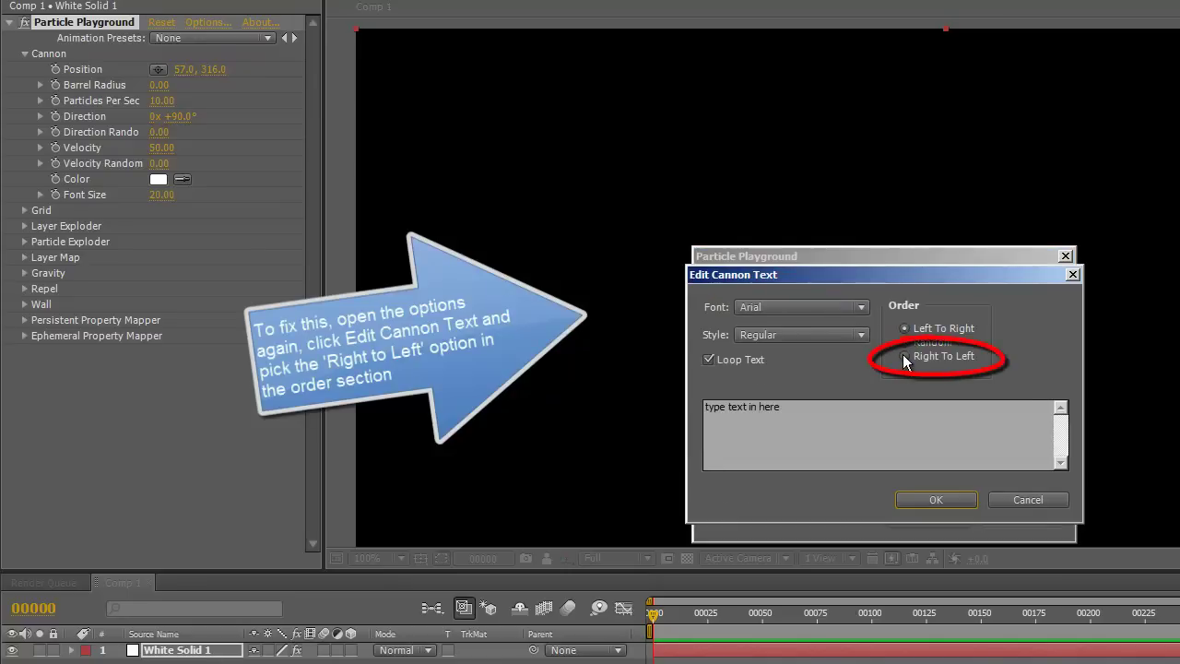
pyautogui.click(905, 356)
pyautogui.click(917, 498)
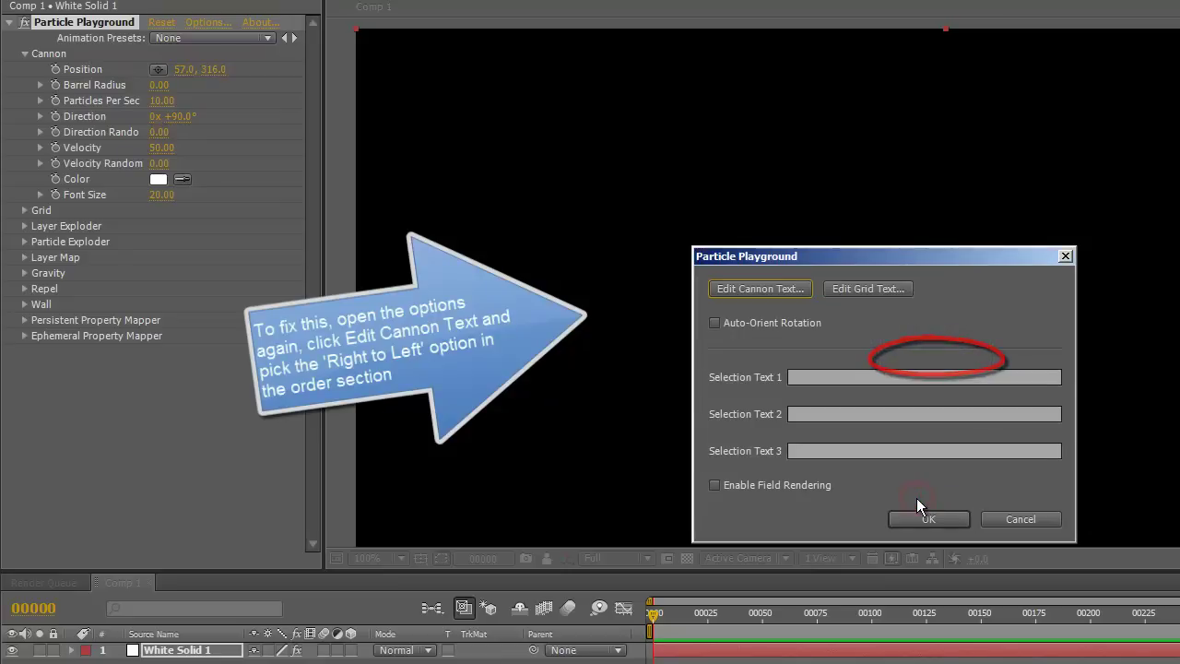
pyautogui.click(919, 517)
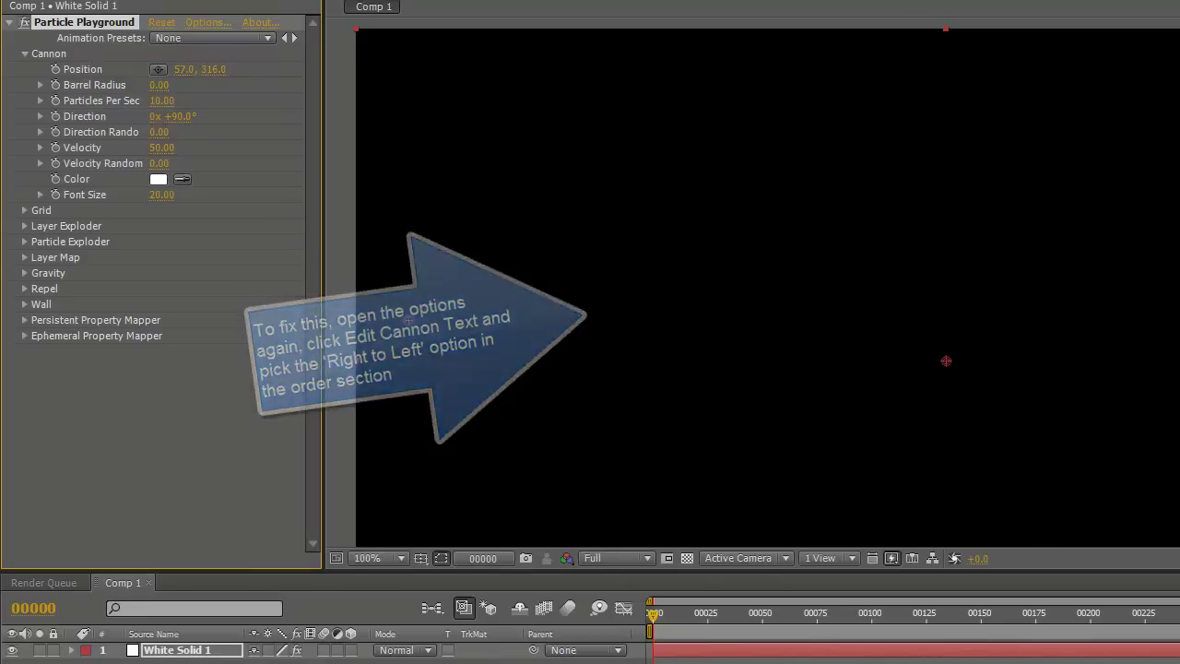
pyautogui.press('space')
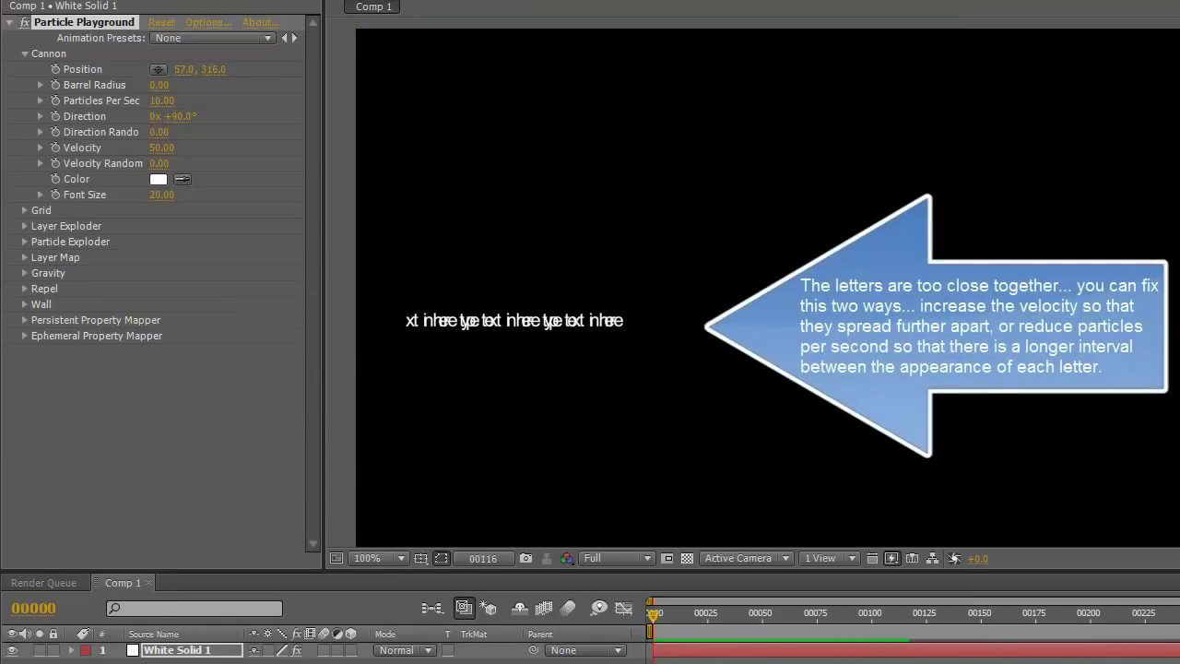
# Step: Raise cannon Velocity to 128 and preview the more widely spaced letters
pyautogui.click(159, 150)
pyautogui.click(158, 148)
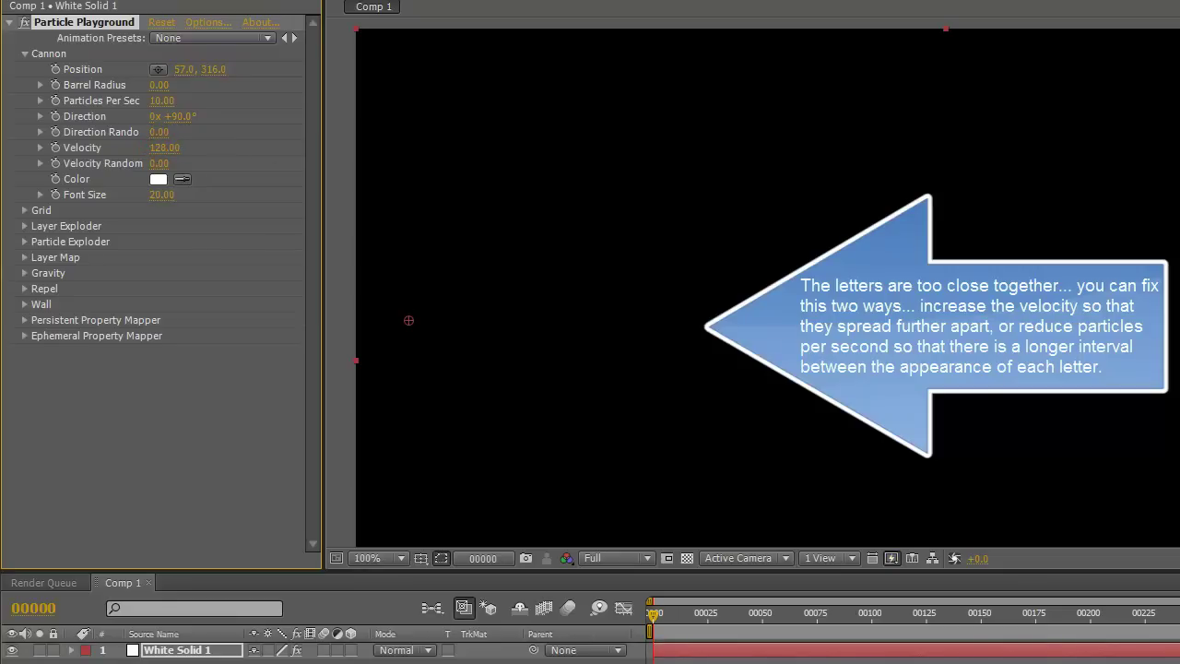
pyautogui.press('space')
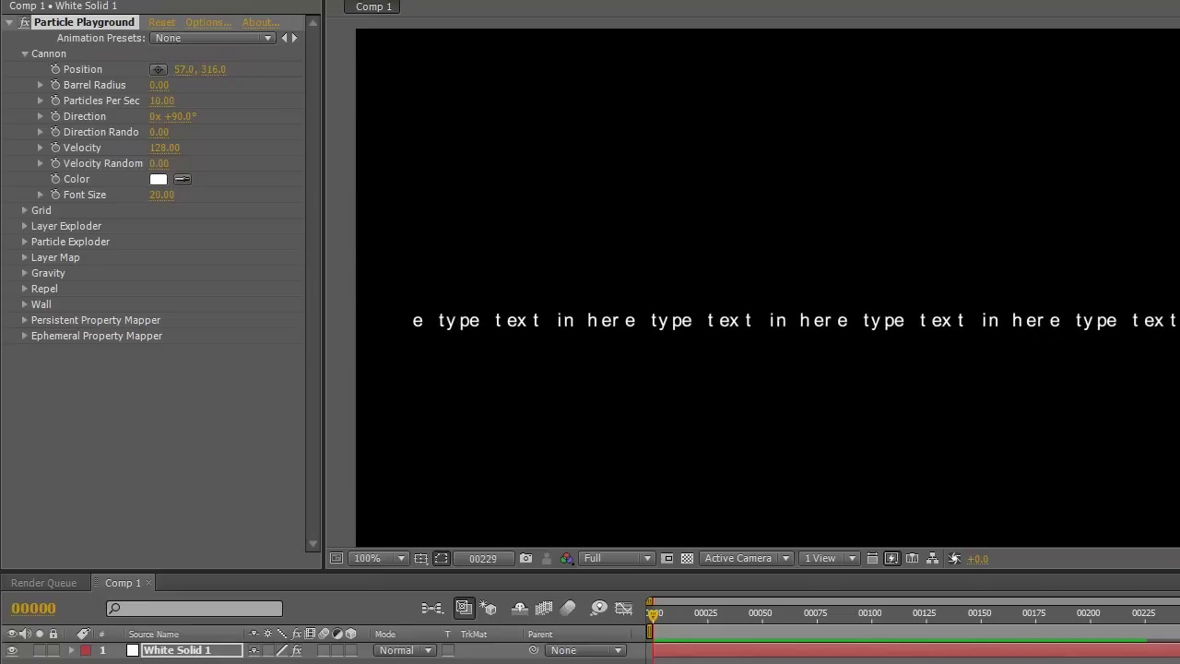
# Step: Replace the cannon text with the symbol string ._-+xX0oO#/\|',<>*~ as particles
pyautogui.press('space')
pyautogui.click(196, 23)
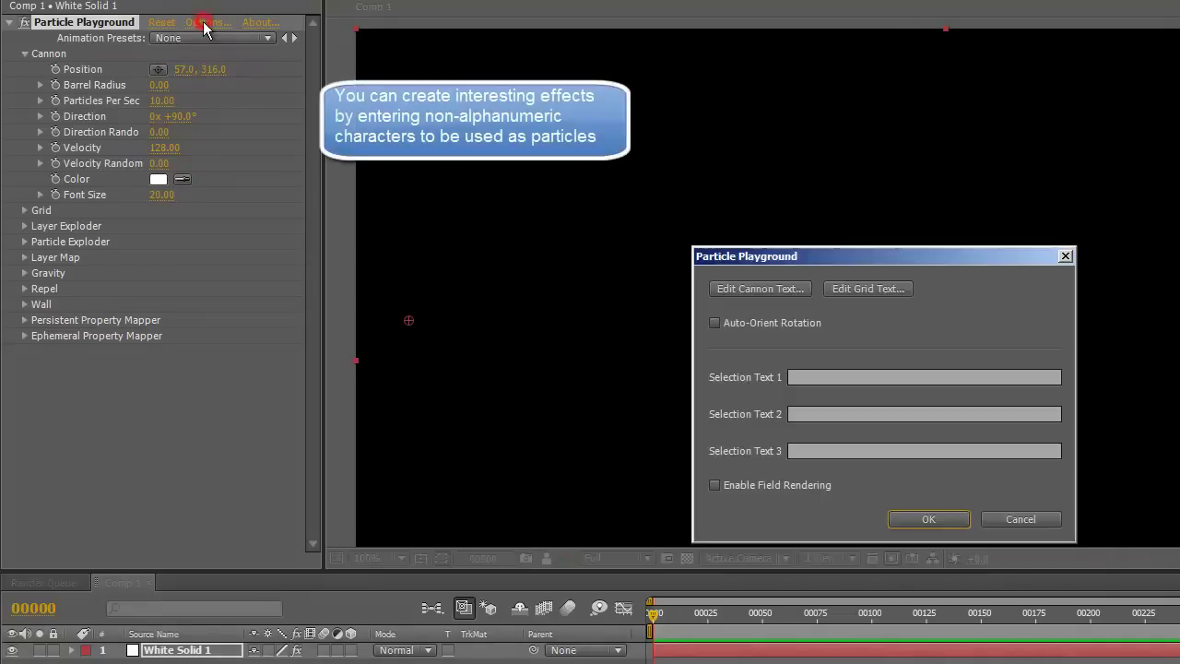
pyautogui.click(735, 286)
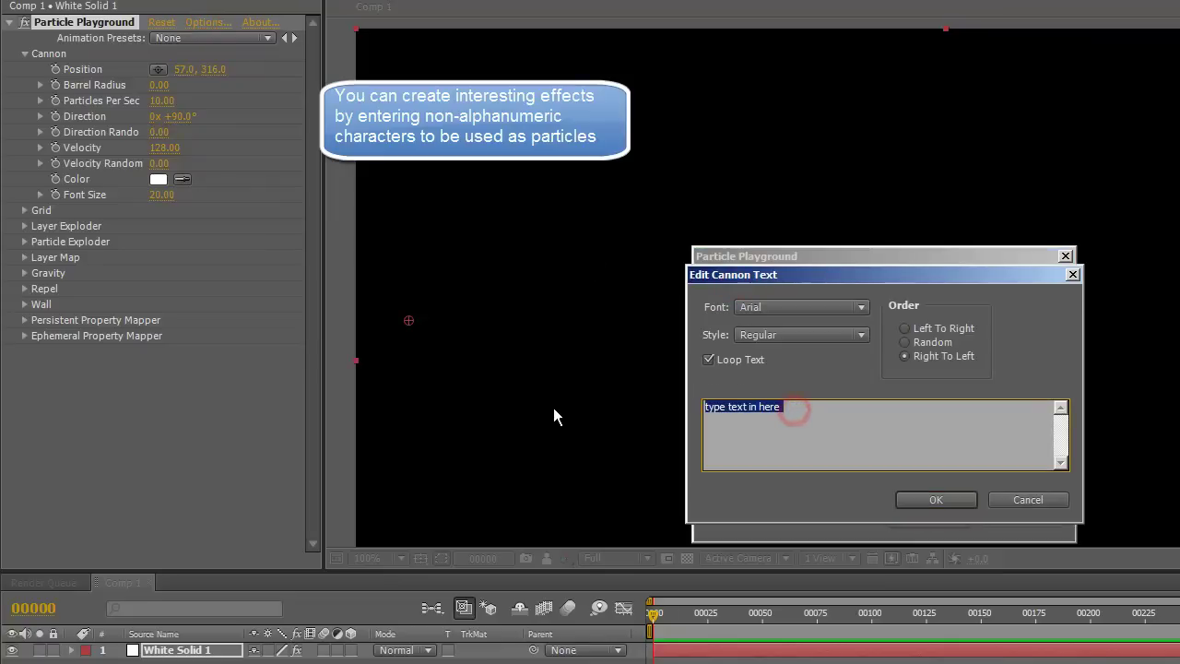
pyautogui.write('._')
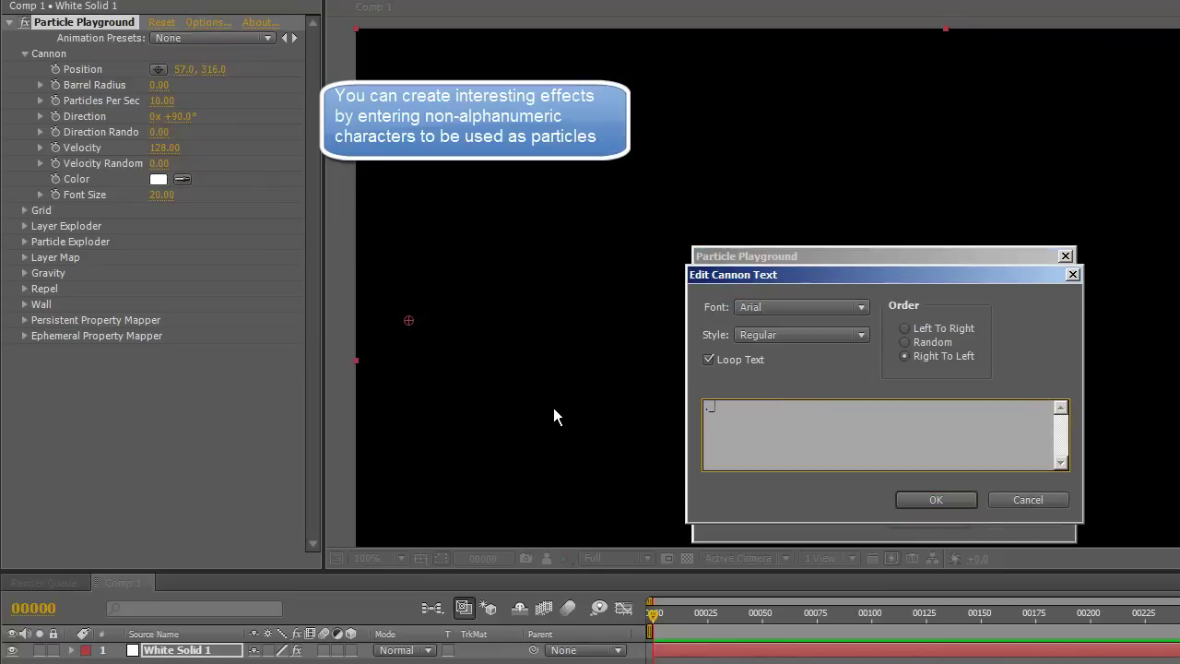
pyautogui.write('-+xX0oO')
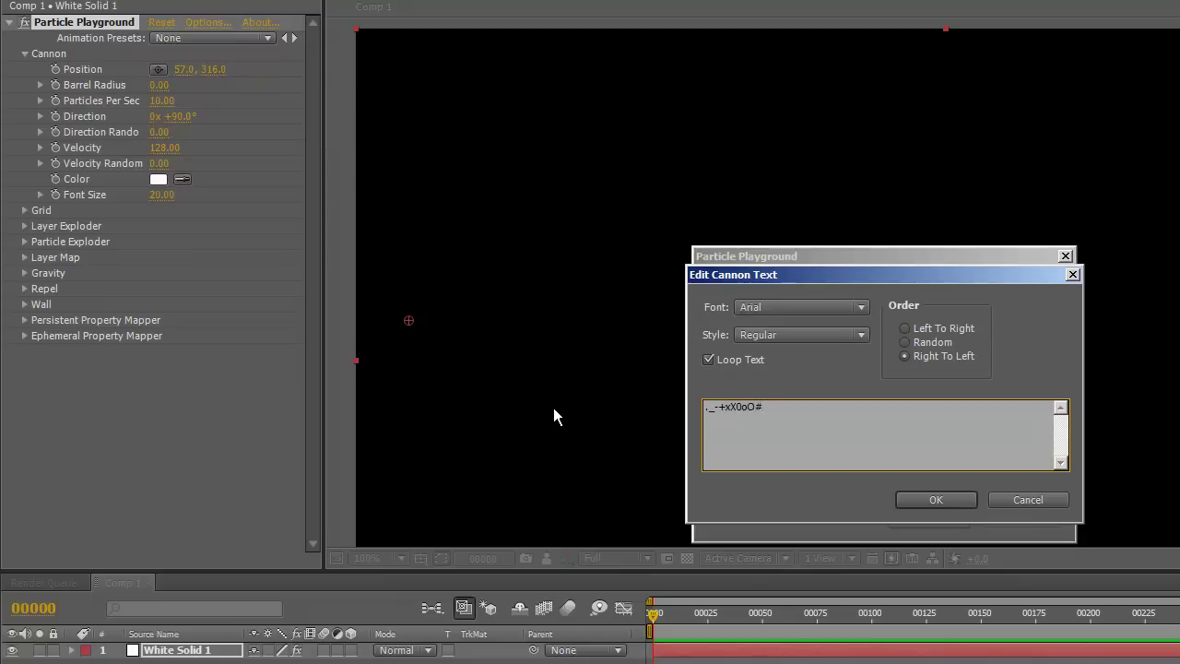
pyautogui.write("#/\\|',<>*~")
pyautogui.click(930, 502)
pyautogui.click(935, 520)
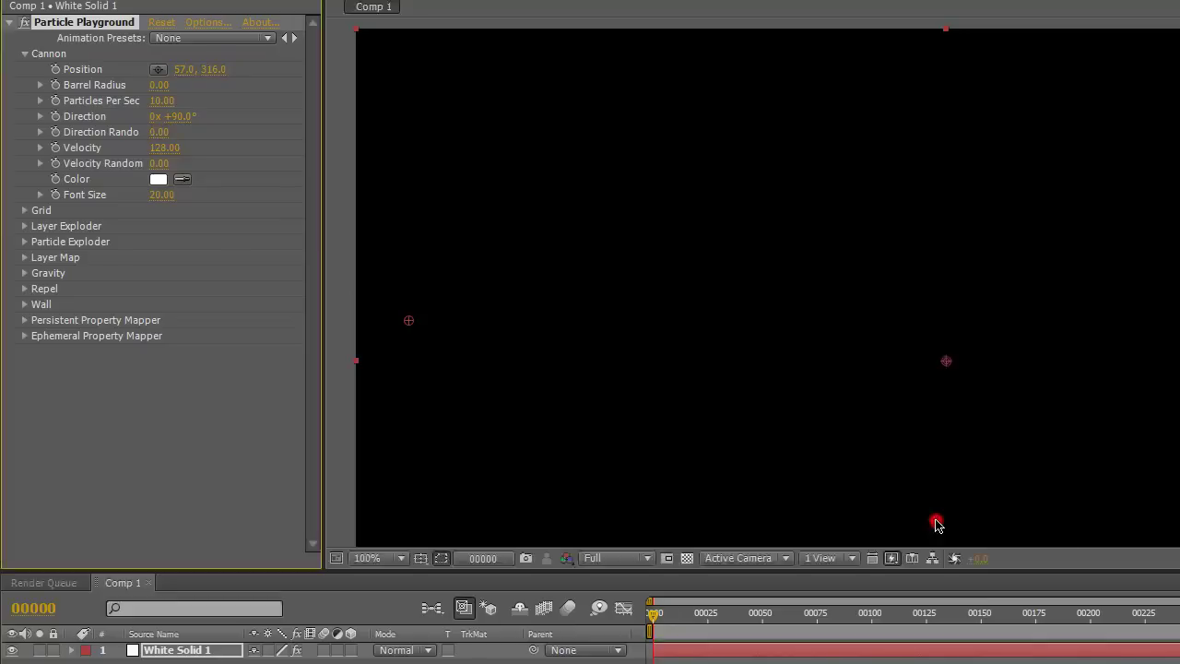
# Step: Set Direction Random 45, Velocity Random 50 and 100 particles per second, then preview
pyautogui.click(159, 131)
pyautogui.press('Tab')
pyautogui.press('Tab')
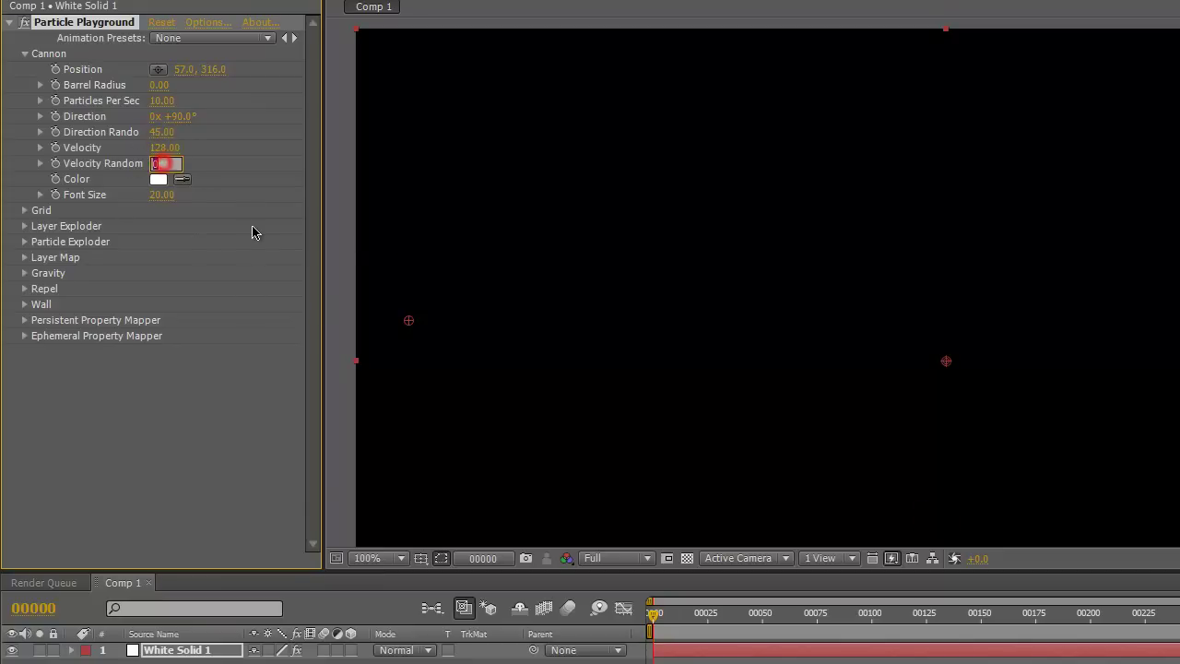
pyautogui.press('Tab')
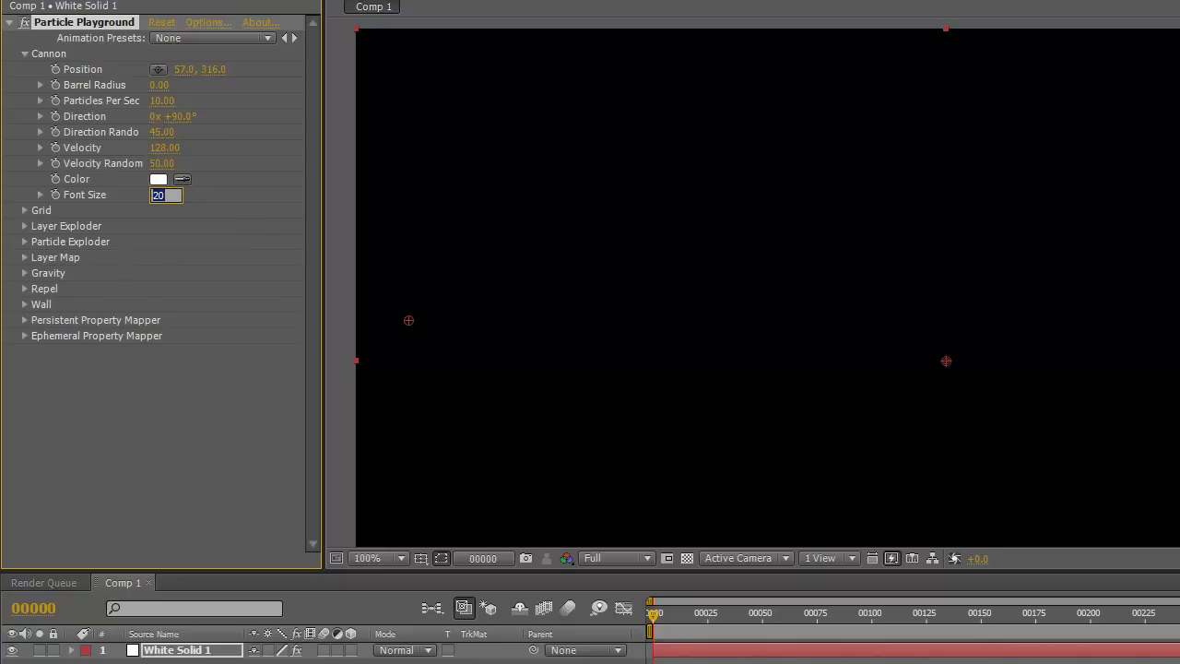
pyautogui.press('Return')
pyautogui.press('space')
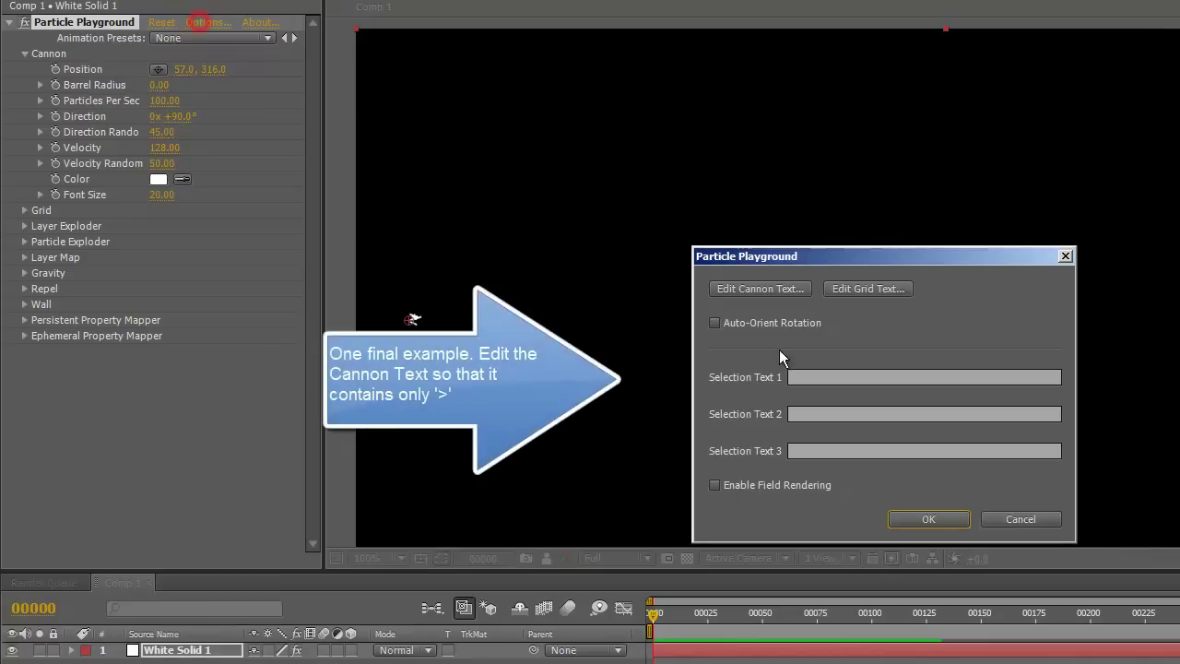
# Step: Select and delete all the existing cannon text
pyautogui.click(761, 285)
pyautogui.moveTo(840, 404); pyautogui.dragTo(706, 407)
pyautogui.press('BackSpace')
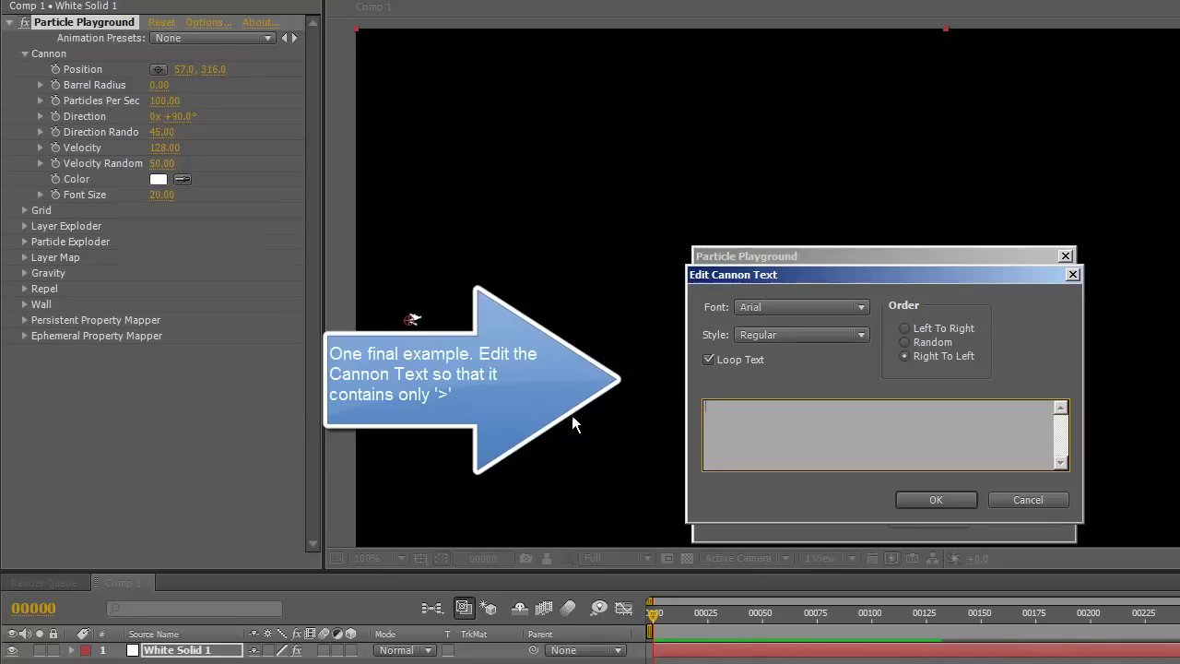
# Step: Fire only '>' characters with the Cannon Direction set to 30°
pyautogui.write('>')
pyautogui.click(931, 498)
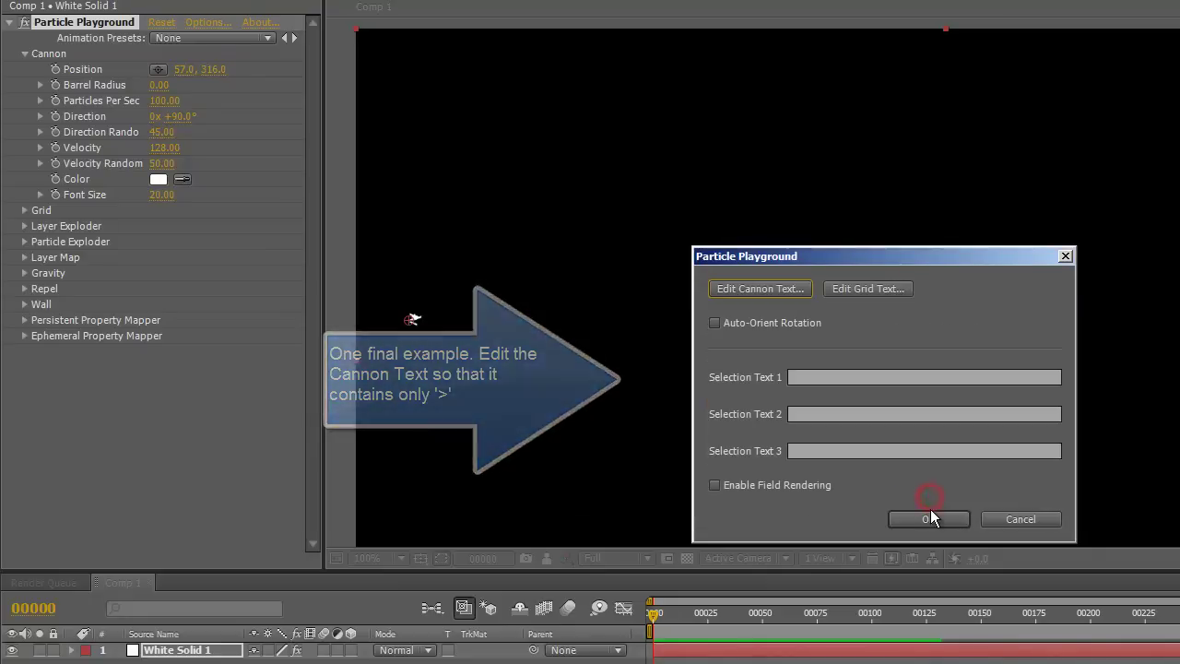
pyautogui.click(931, 515)
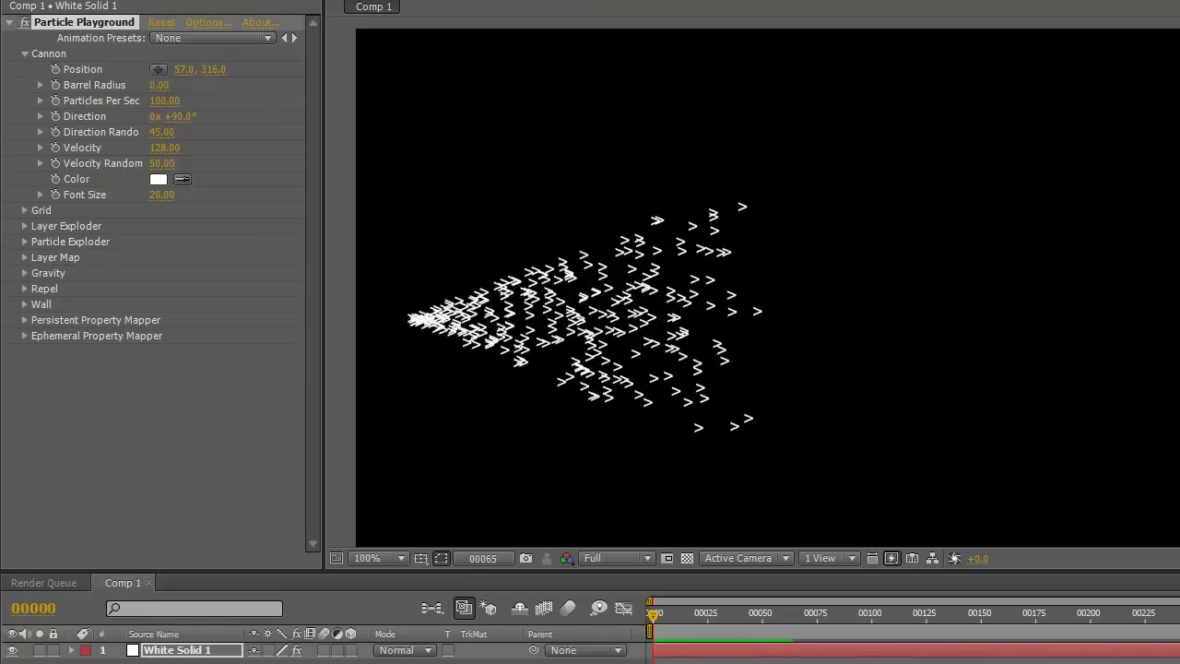
pyautogui.click(190, 440)
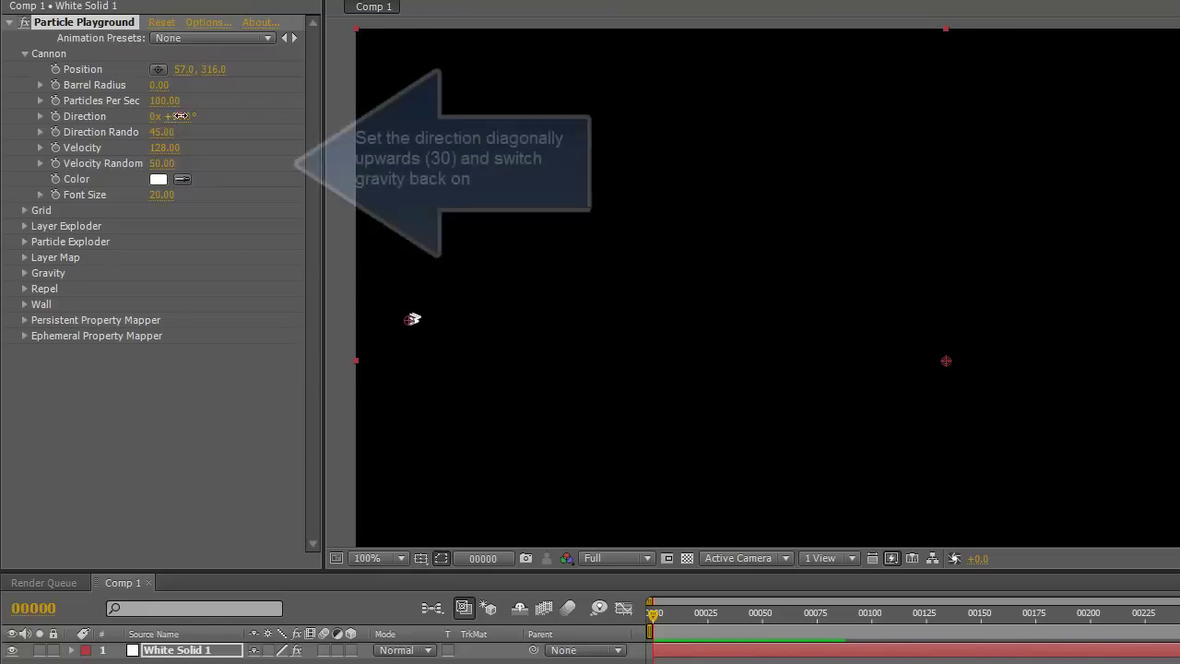
pyautogui.write('30')
pyautogui.press('Tab')
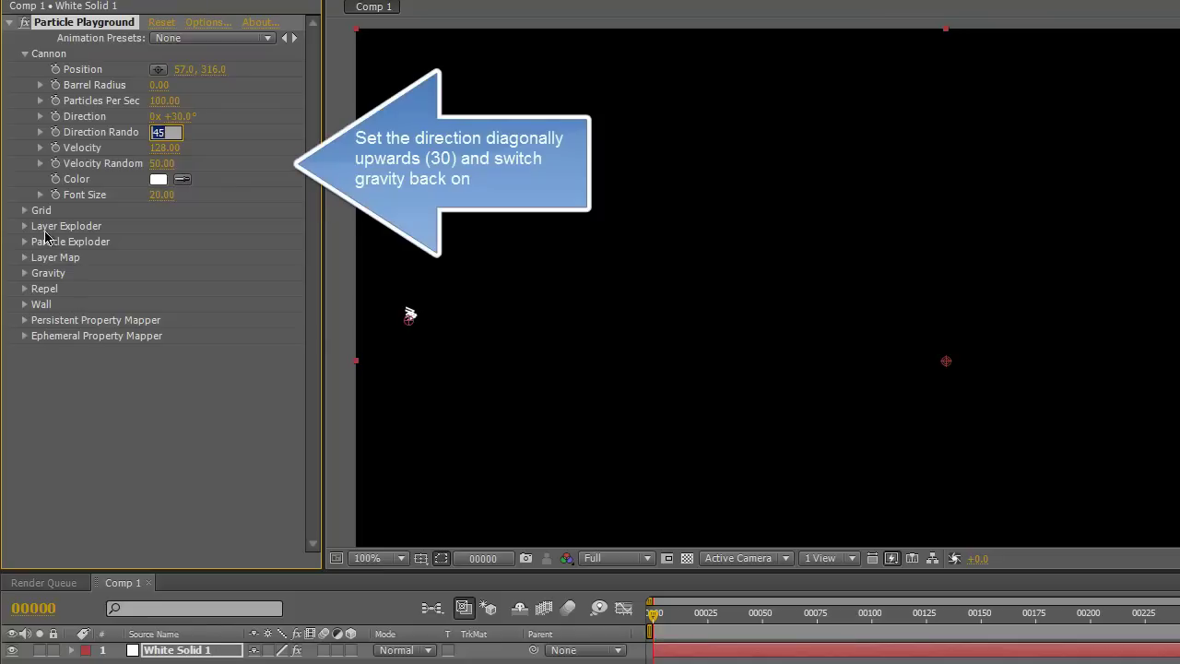
# Step: Set Gravity to affect All particles and preview the diagonal shot
pyautogui.click(24, 273)
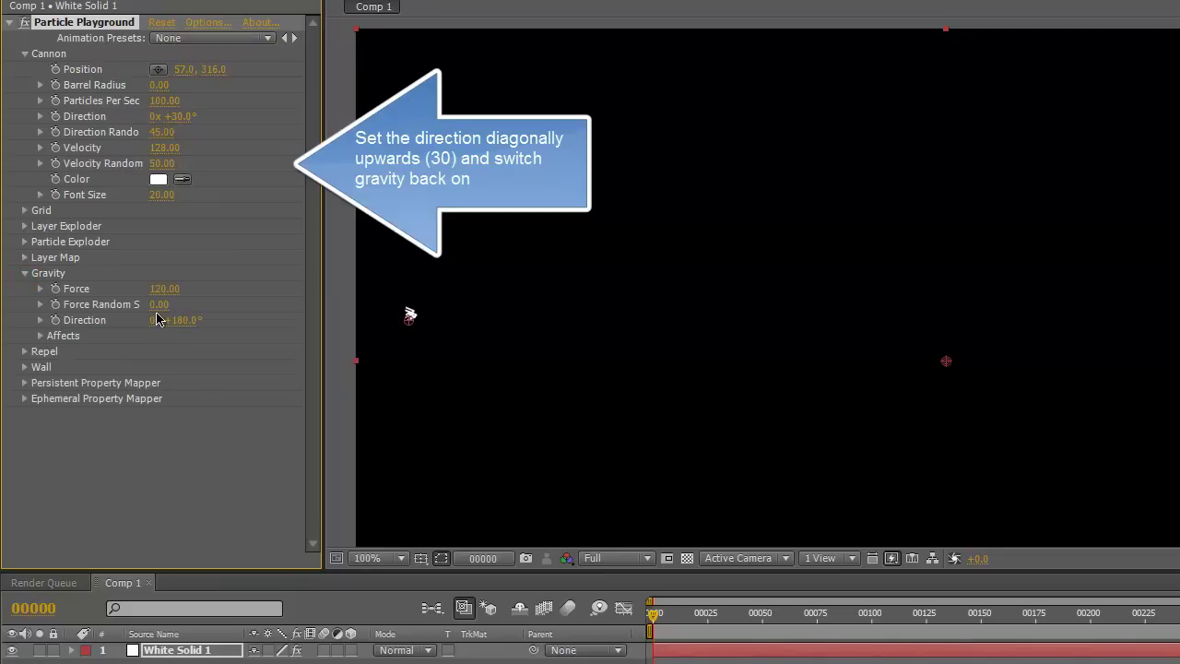
pyautogui.click(40, 336)
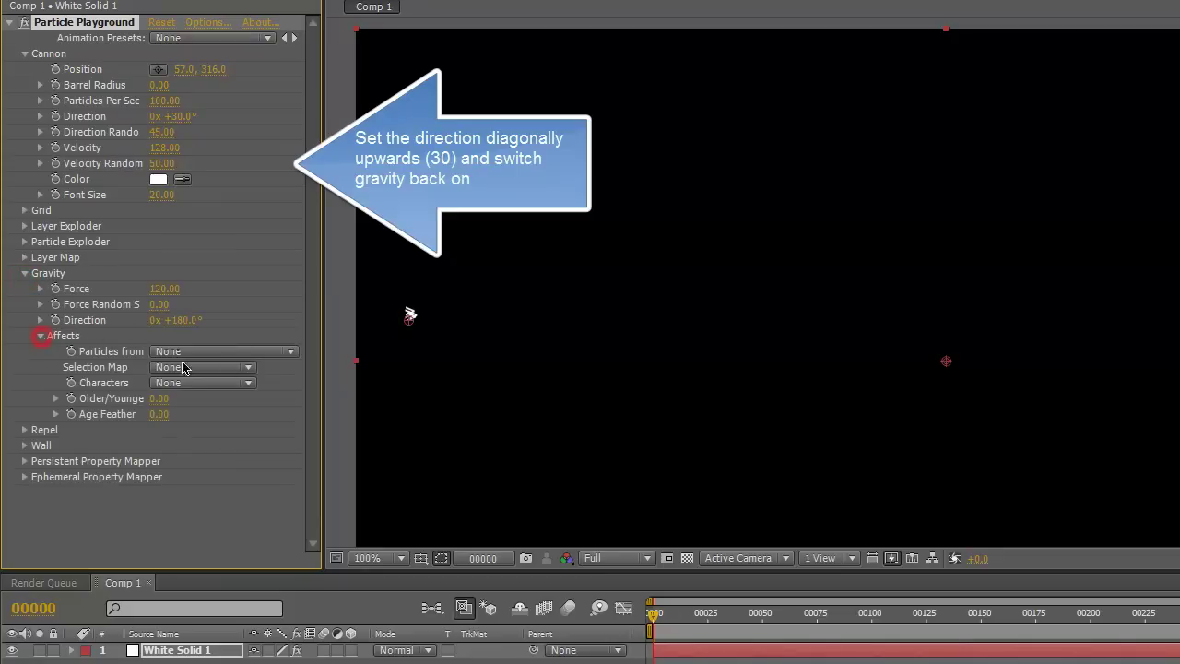
pyautogui.click(233, 353)
pyautogui.click(218, 335)
pyautogui.click(194, 528)
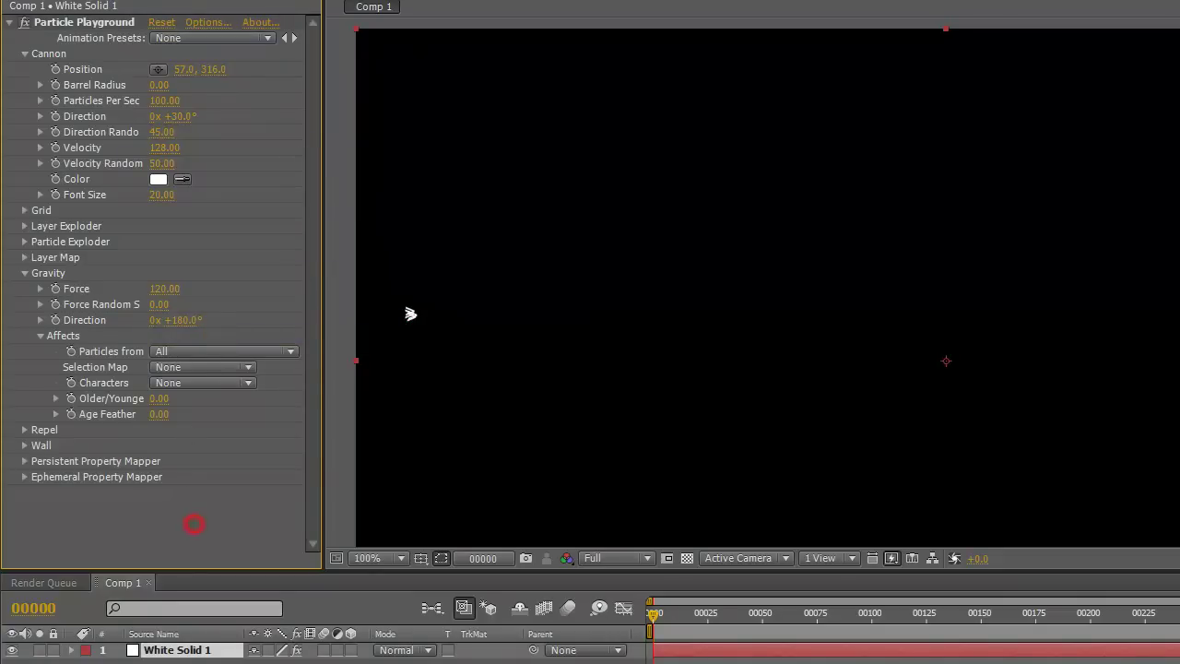
pyautogui.press('space')
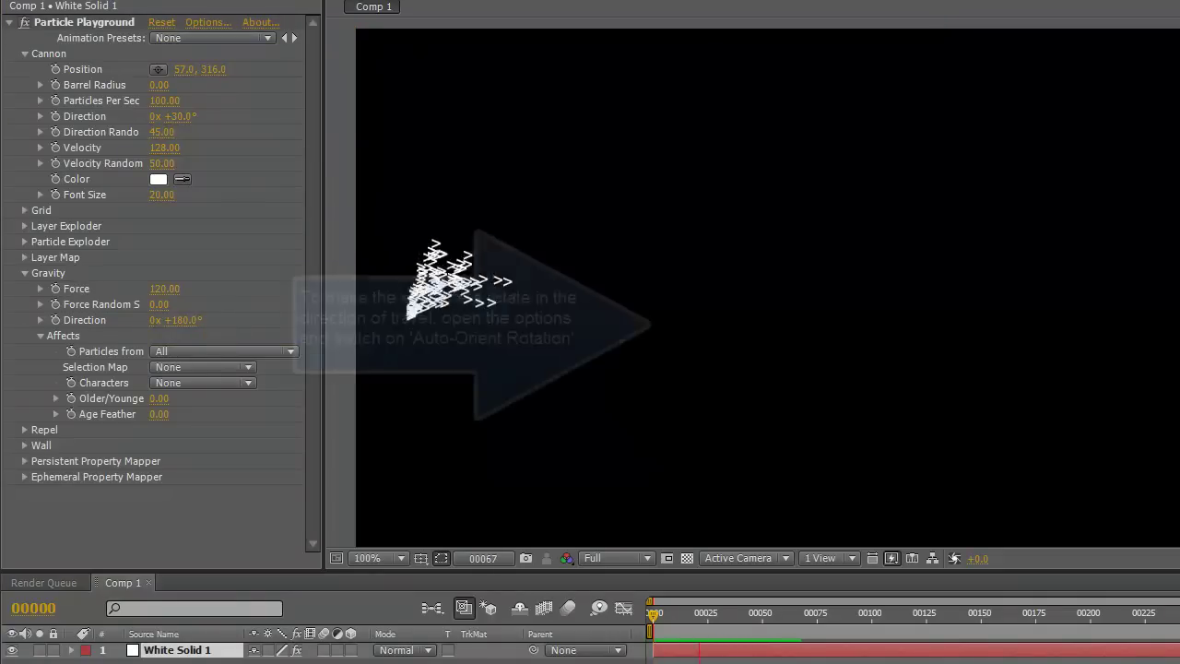
# Step: Enable Auto-Orient Rotation so each '>' follows its arc, then preview
pyautogui.press('space')
pyautogui.click(214, 24)
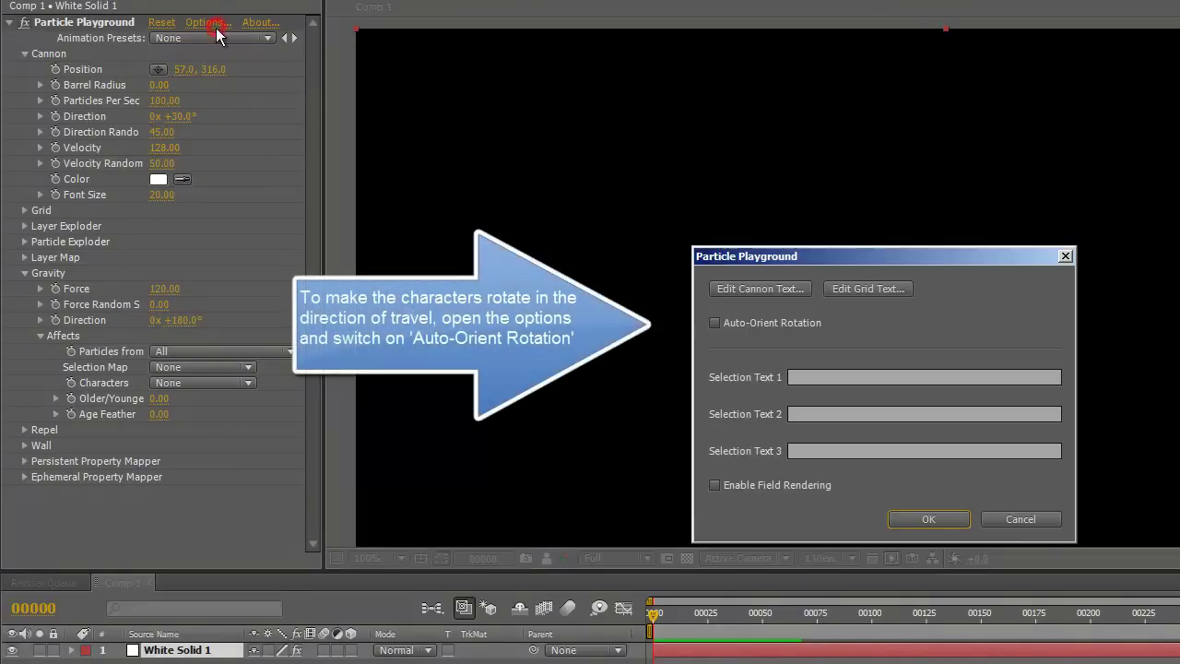
pyautogui.click(714, 324)
pyautogui.click(933, 519)
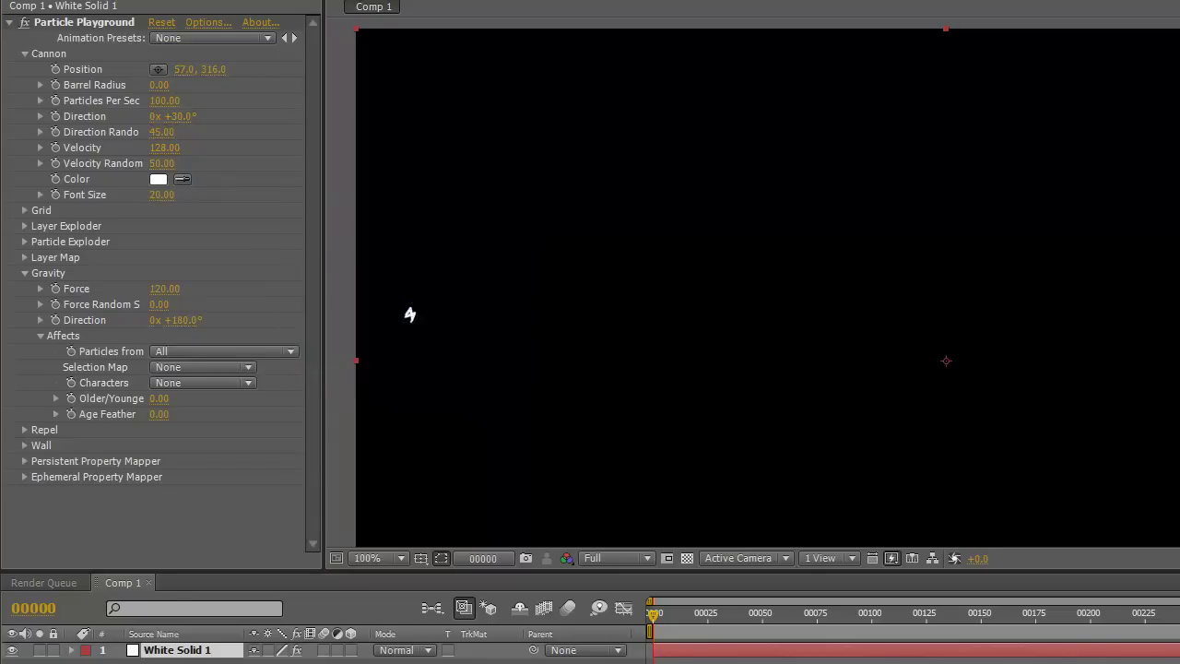
pyautogui.press('space')
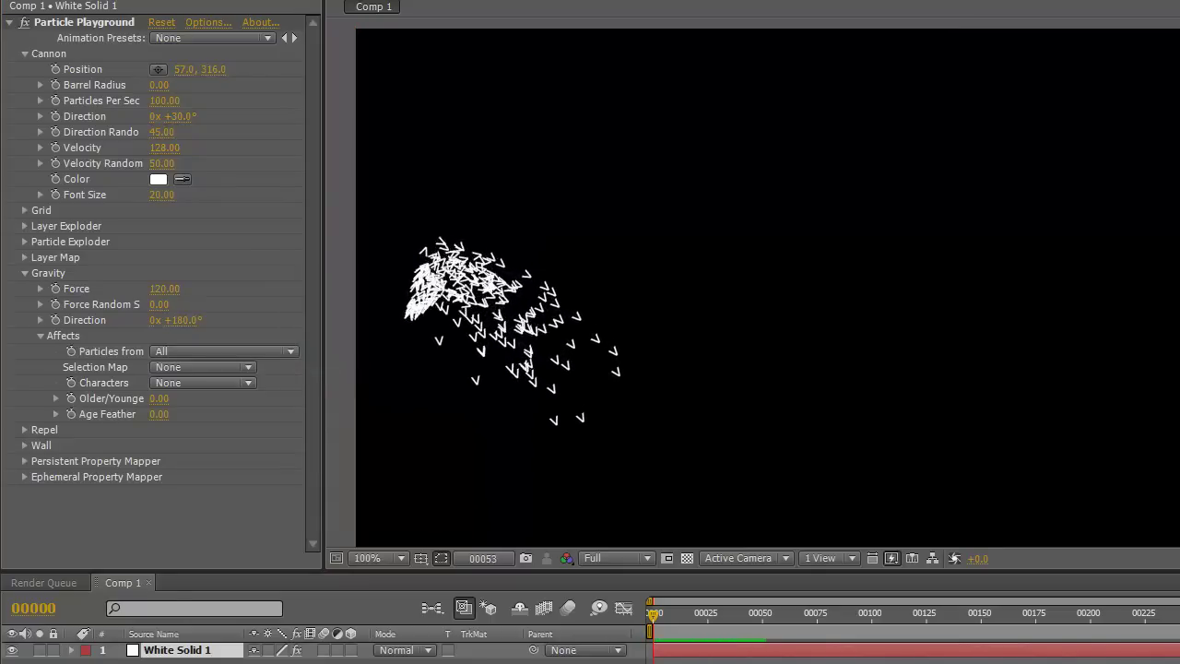